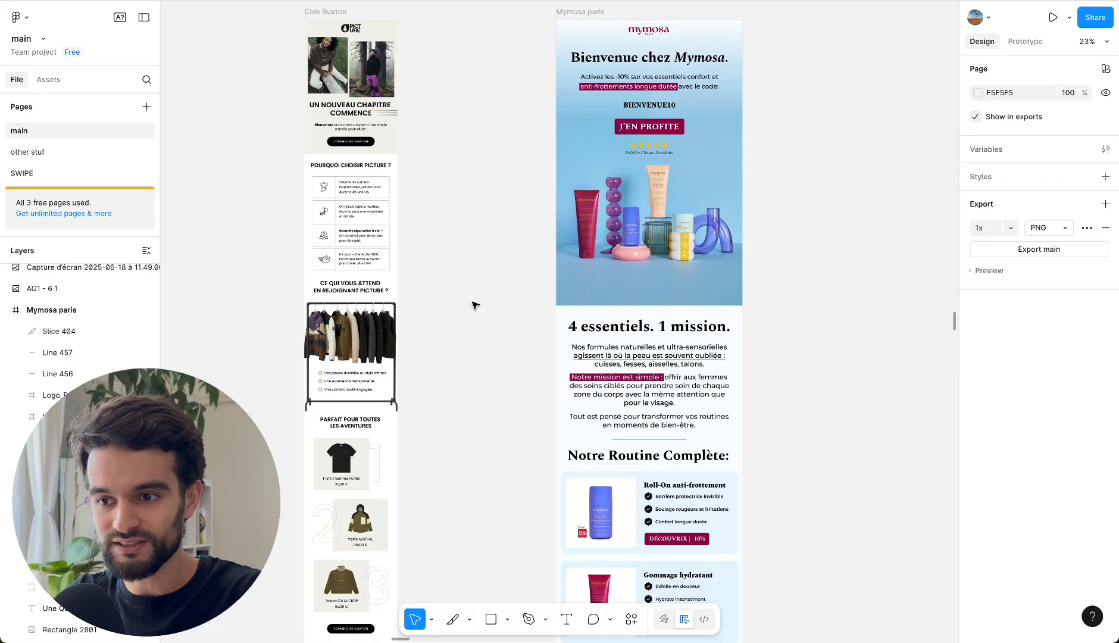
# Look through the Cole Buxton and Mymosa paris email designs from header to footer.
pyautogui.scroll(-3, 474, 304)
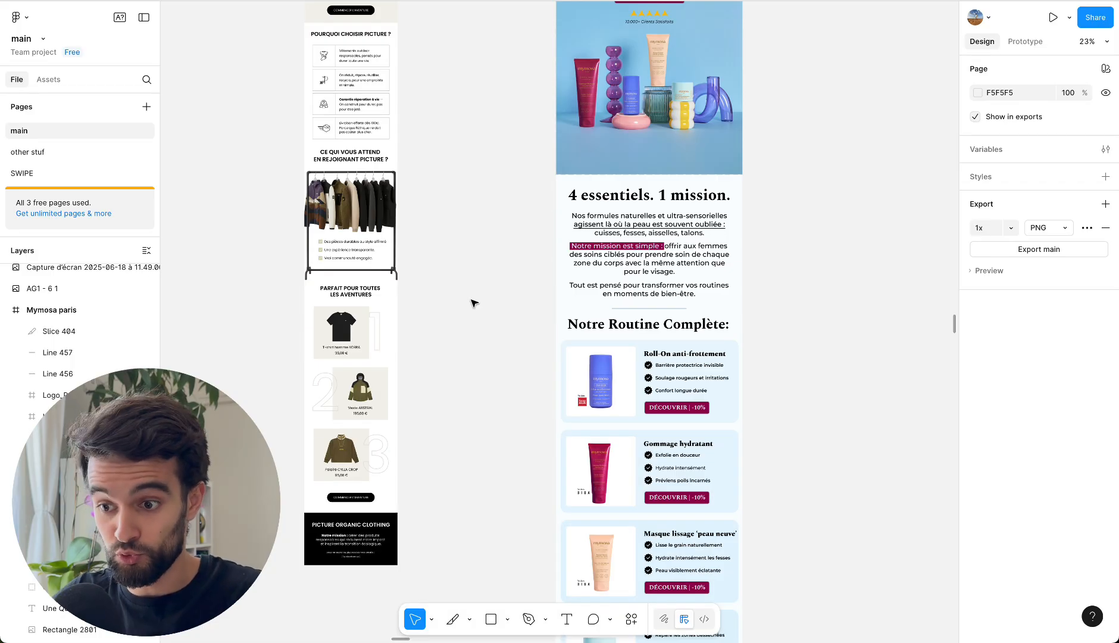
pyautogui.scroll(-4, 474, 304)
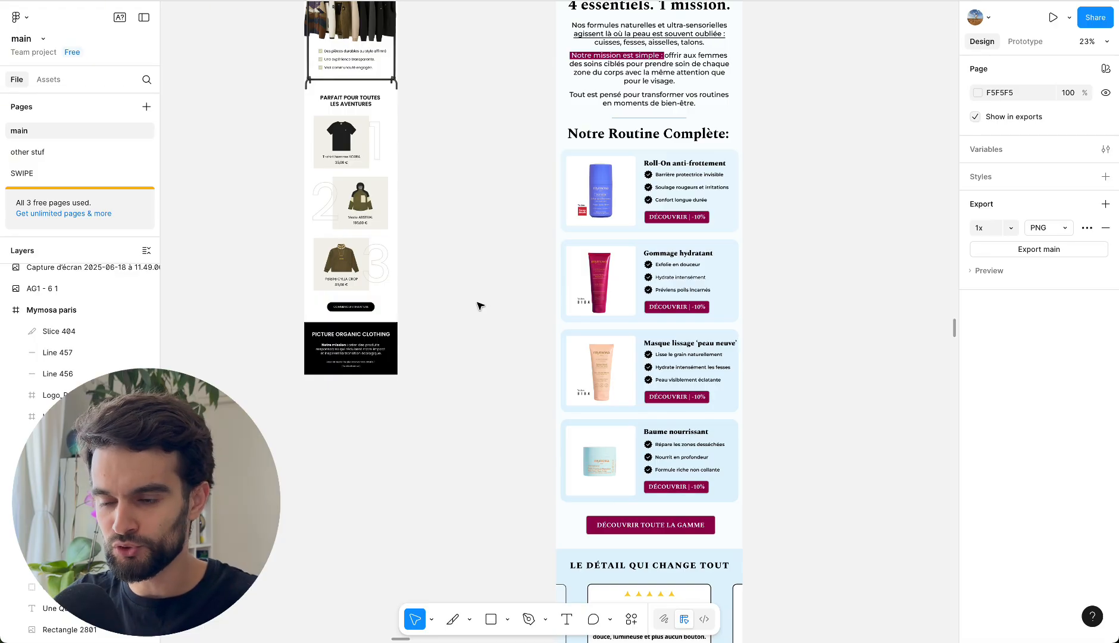
pyautogui.scroll(3, 479, 305)
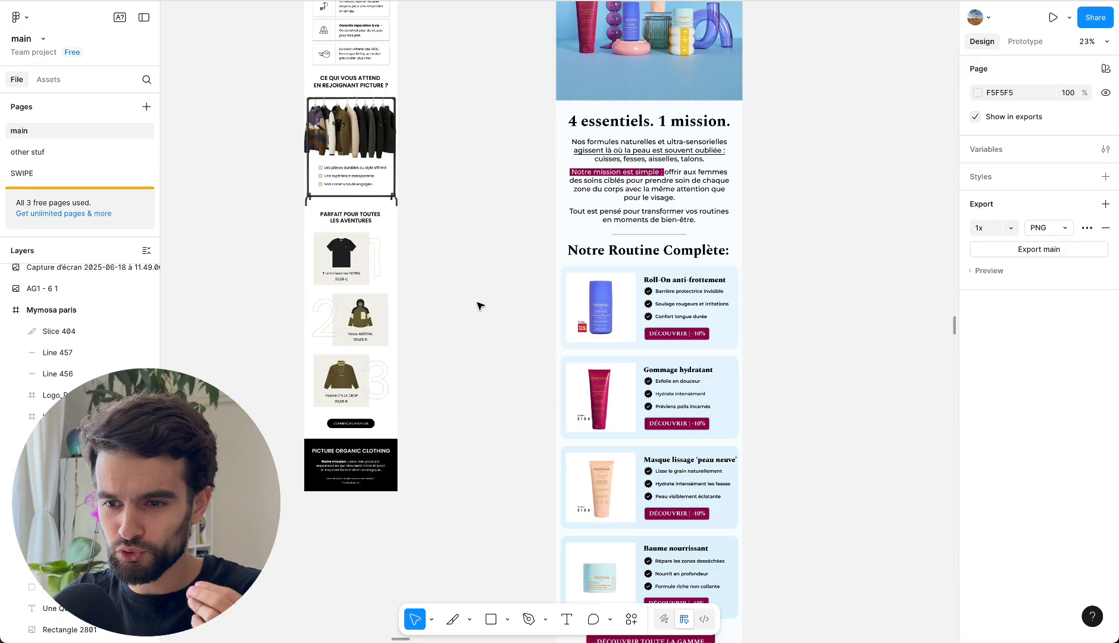
pyautogui.scroll(5, 477, 305)
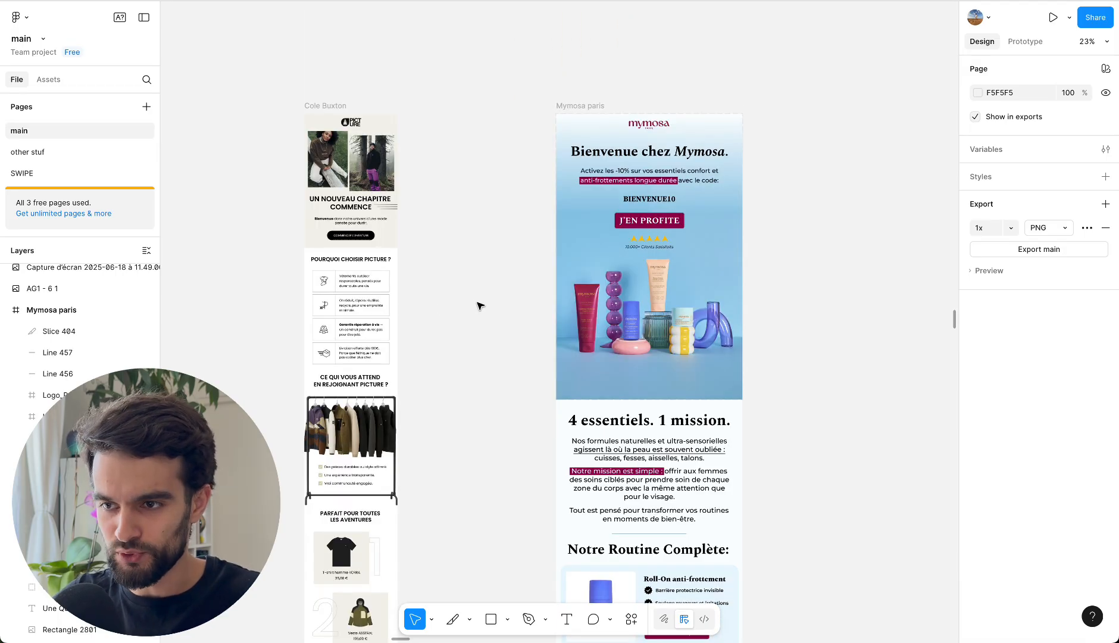
pyautogui.scroll(2, 480, 305)
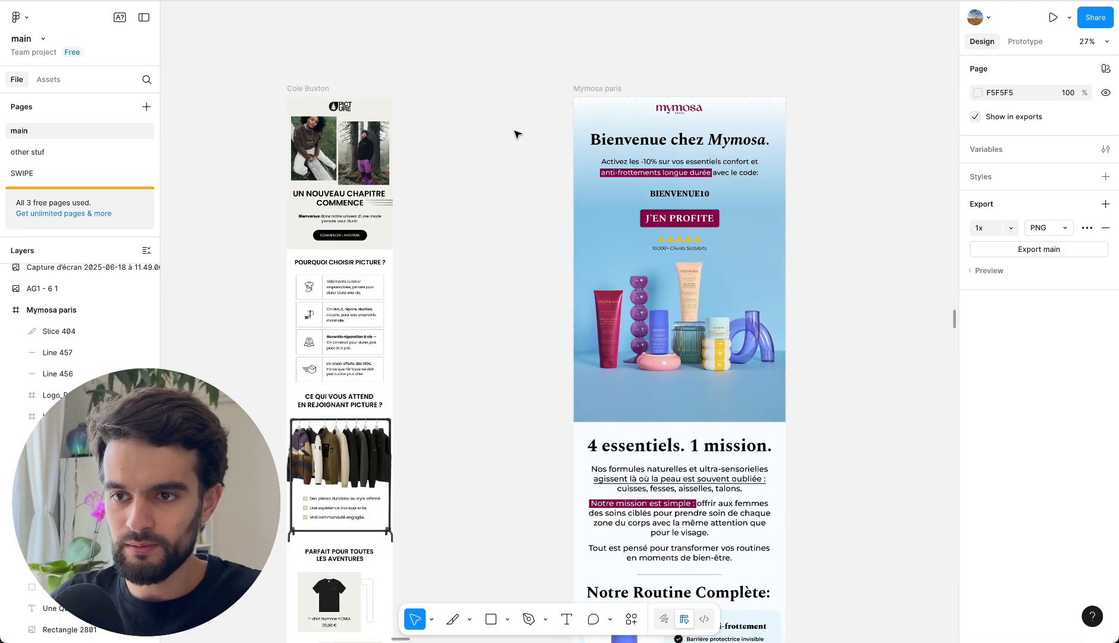
pyautogui.scroll(-8, 517, 134)
pyautogui.scroll(8, 517, 134)
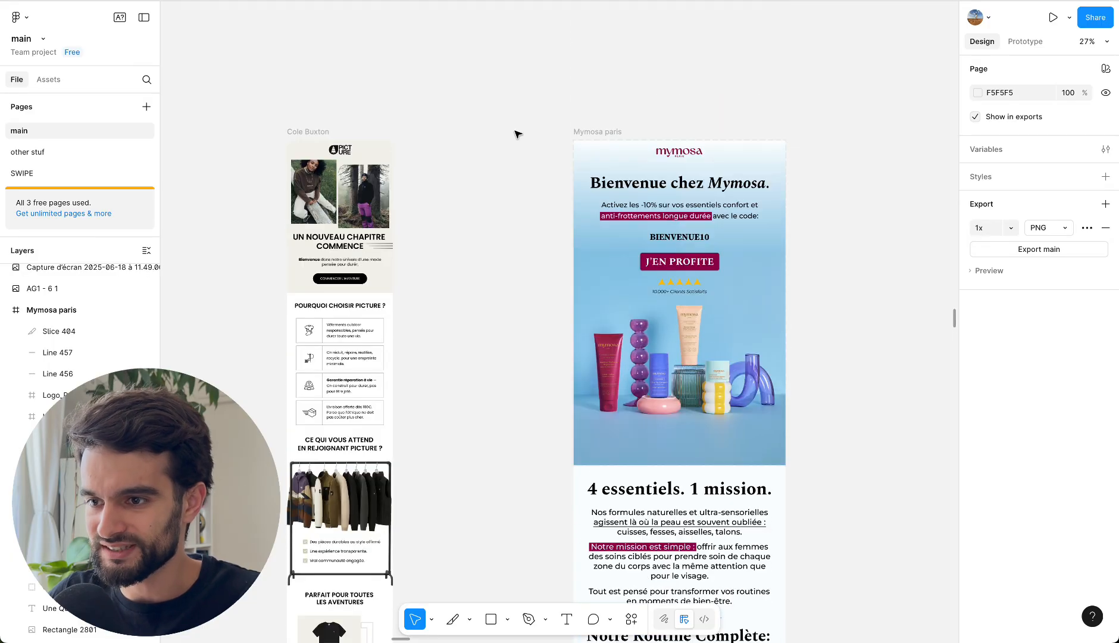
pyautogui.scroll(1, 517, 134)
pyautogui.scroll(1, 516, 134)
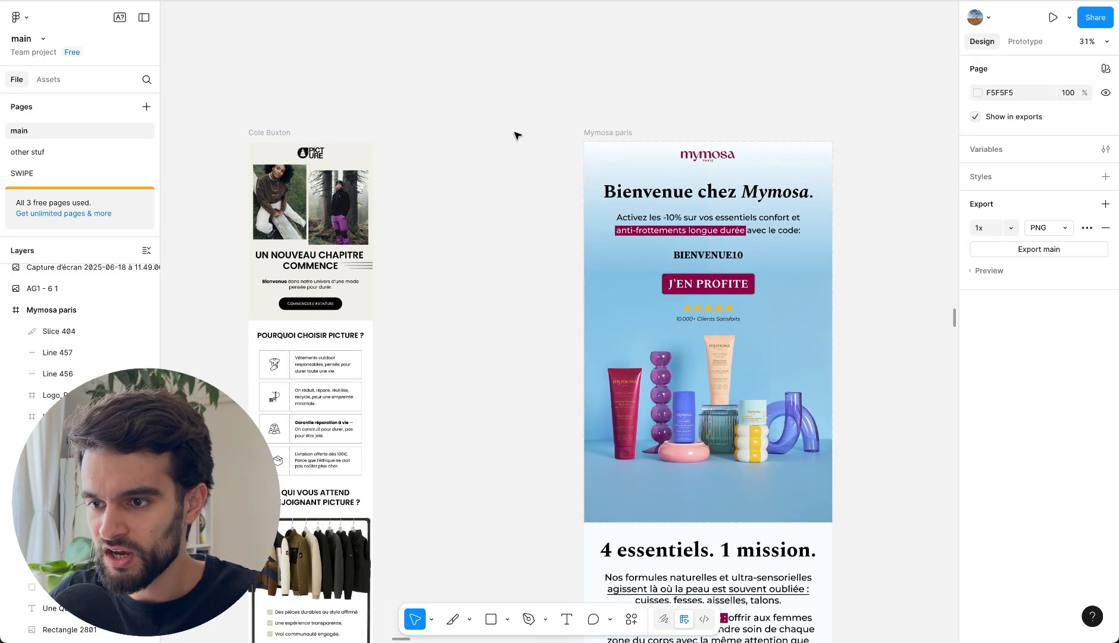
# Inspect the dimensions of the Cole Buxton and Mymosa paris email frames.
pyautogui.click(600, 133)
pyautogui.click(269, 132)
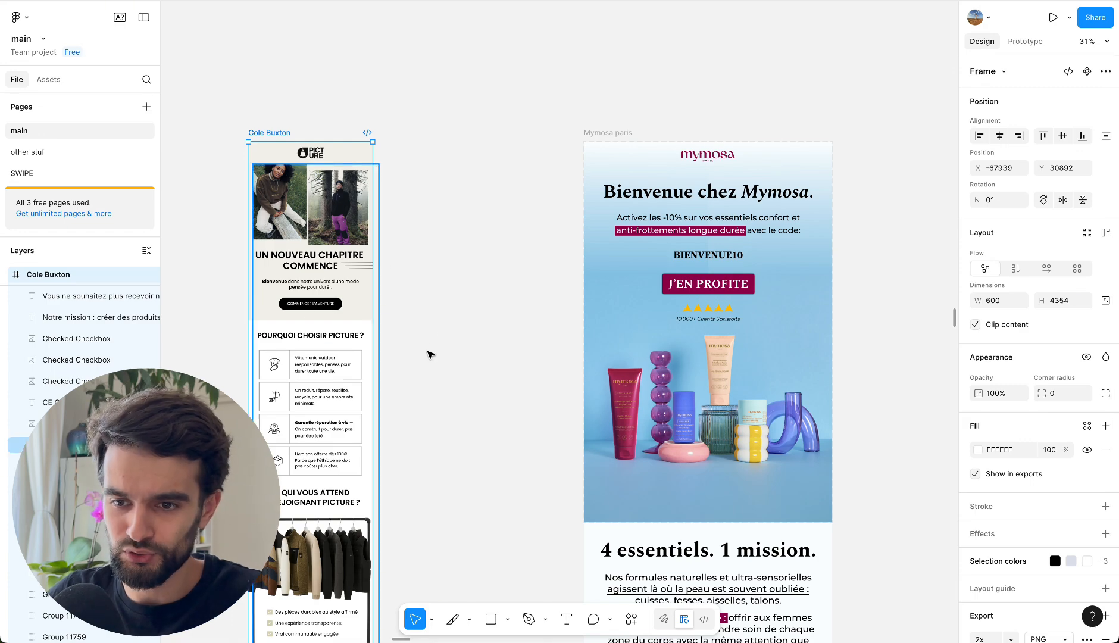
pyautogui.hscroll(5, 430, 353)
pyautogui.click(462, 176)
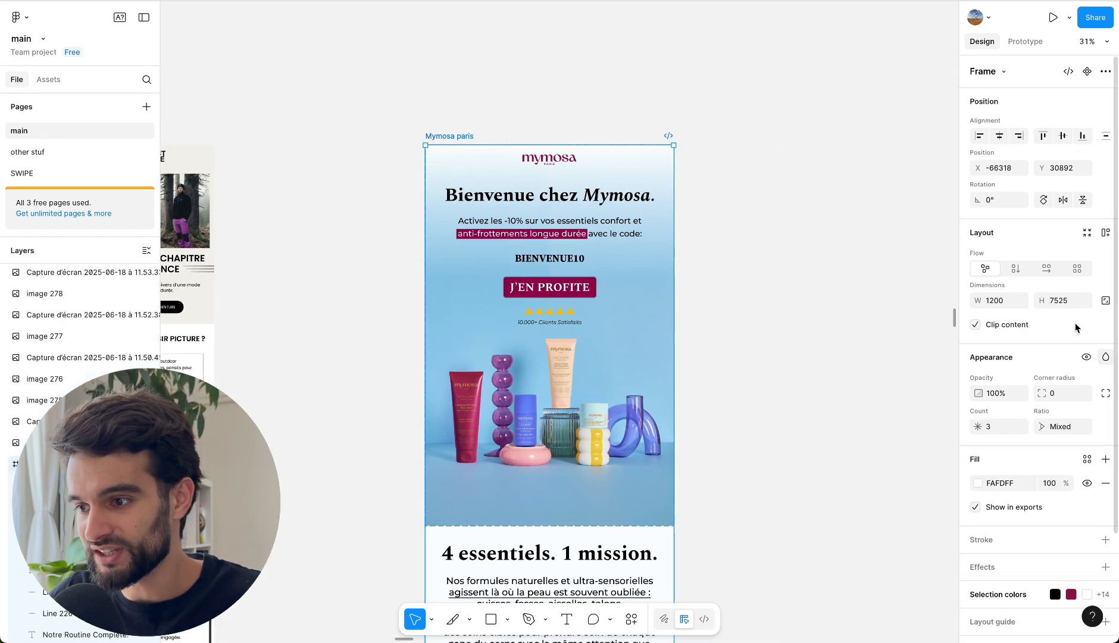
pyautogui.click(727, 256)
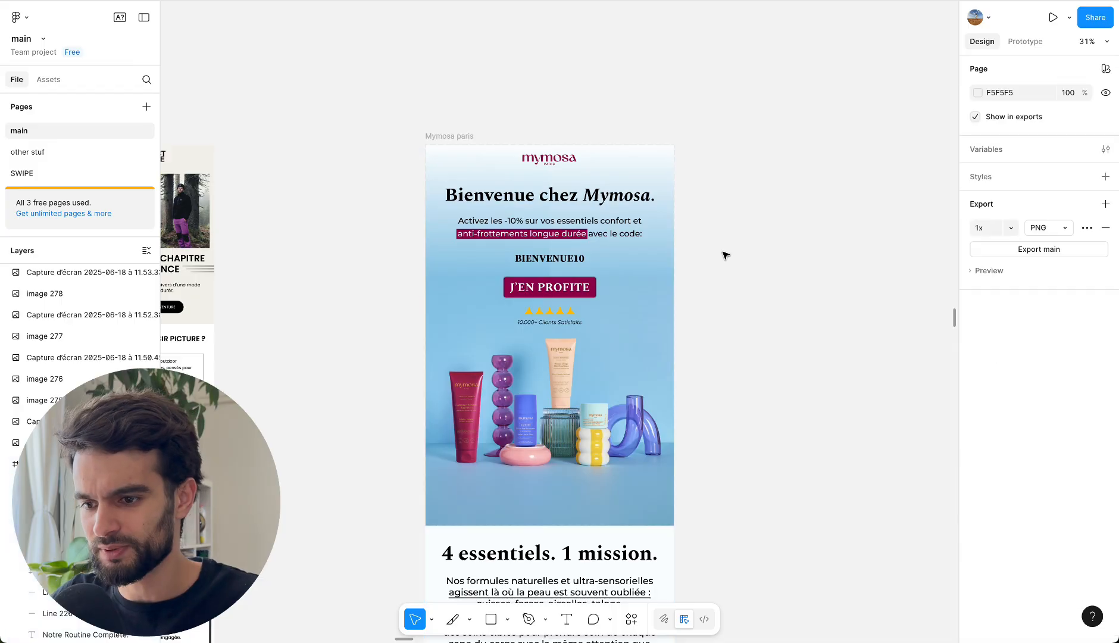
pyautogui.scroll(-1, 536, 178)
pyautogui.click(433, 93)
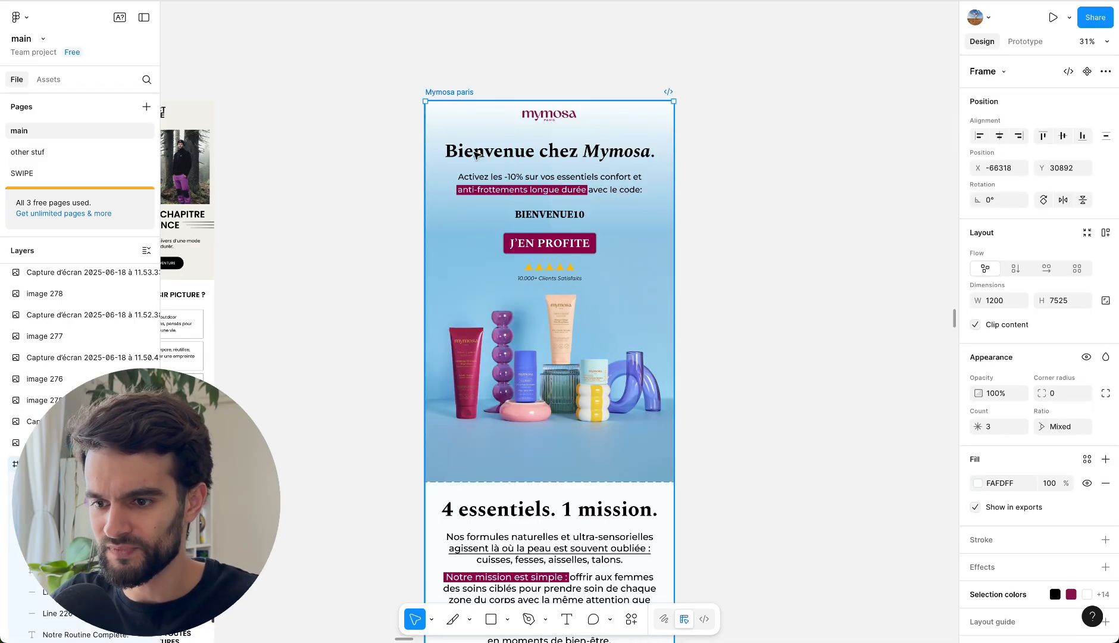
pyautogui.click(871, 379)
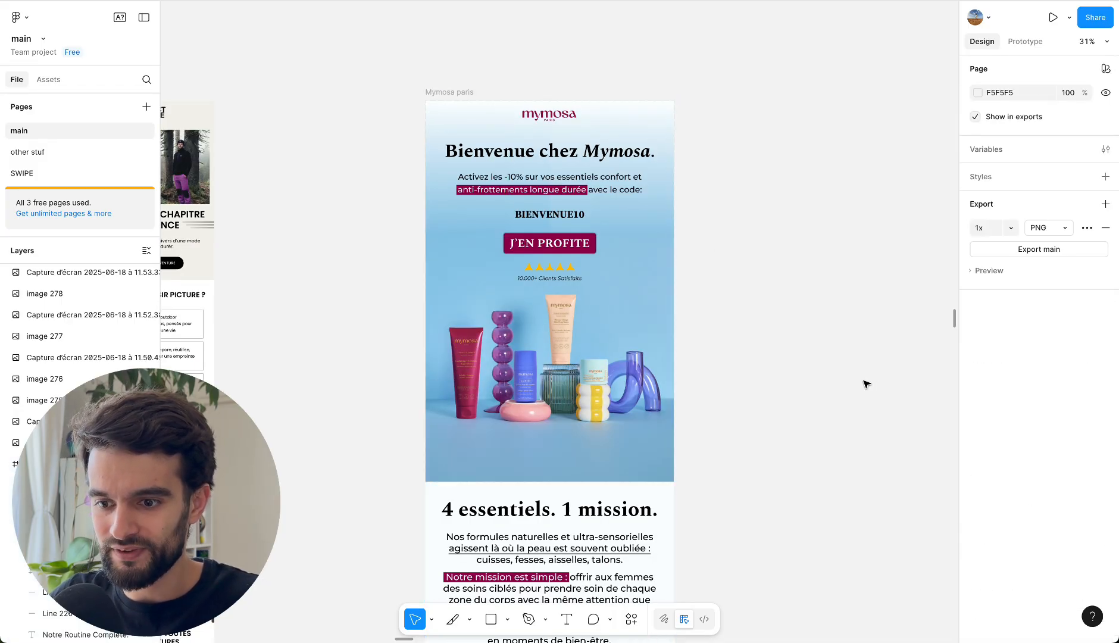
# Draw a slice of 1200 × 1838 over the hero section of the Mymosa paris email with the Slice tool.
pyautogui.click(470, 623)
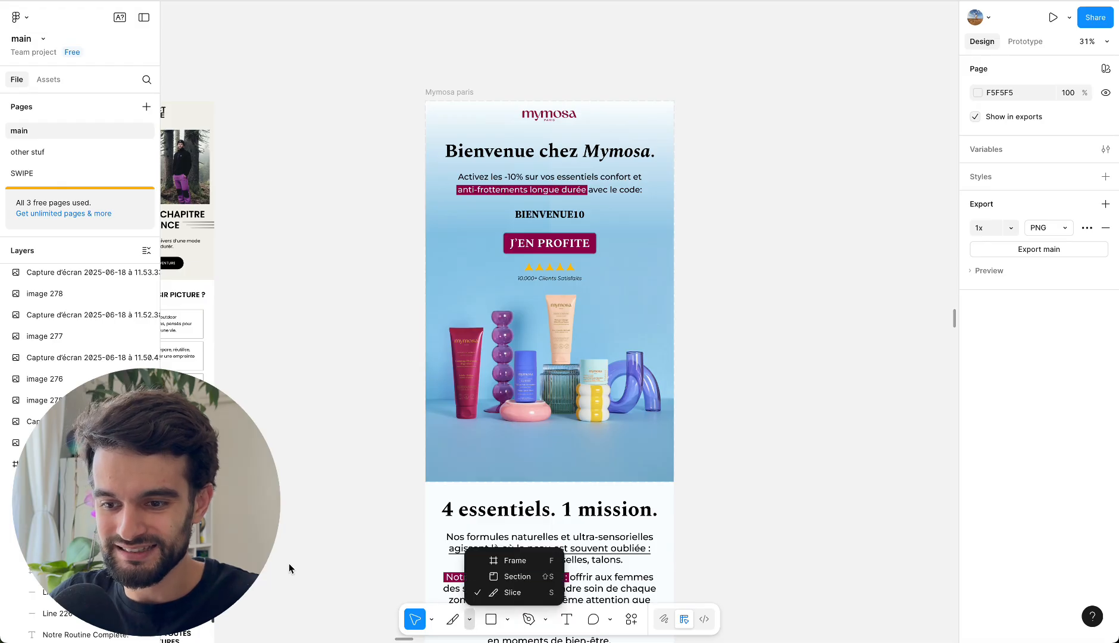
pyautogui.click(389, 580)
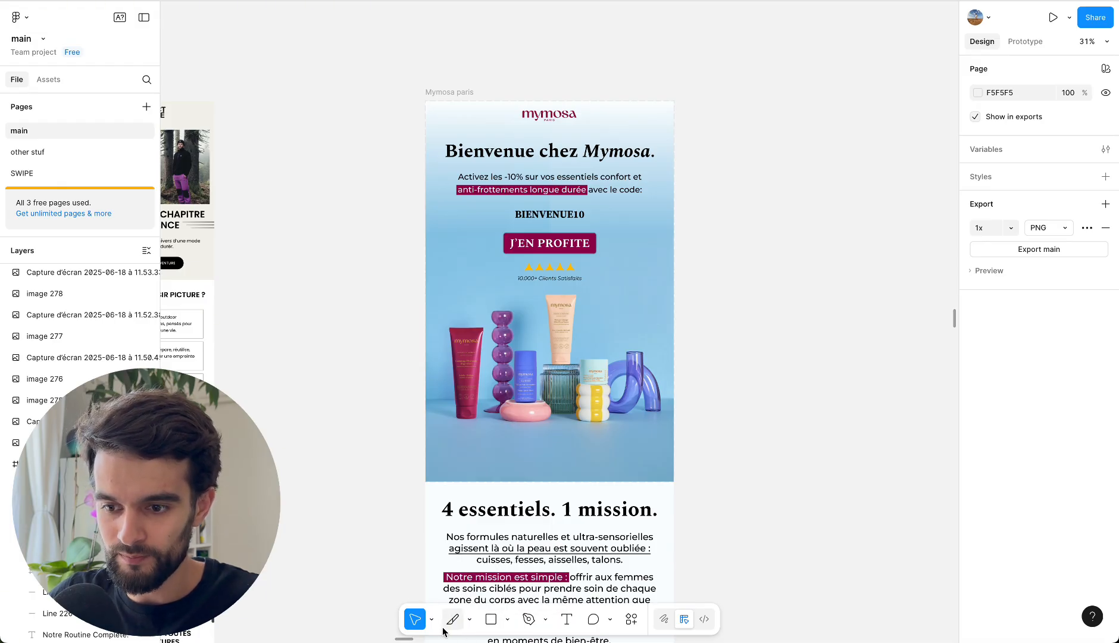
pyautogui.click(464, 624)
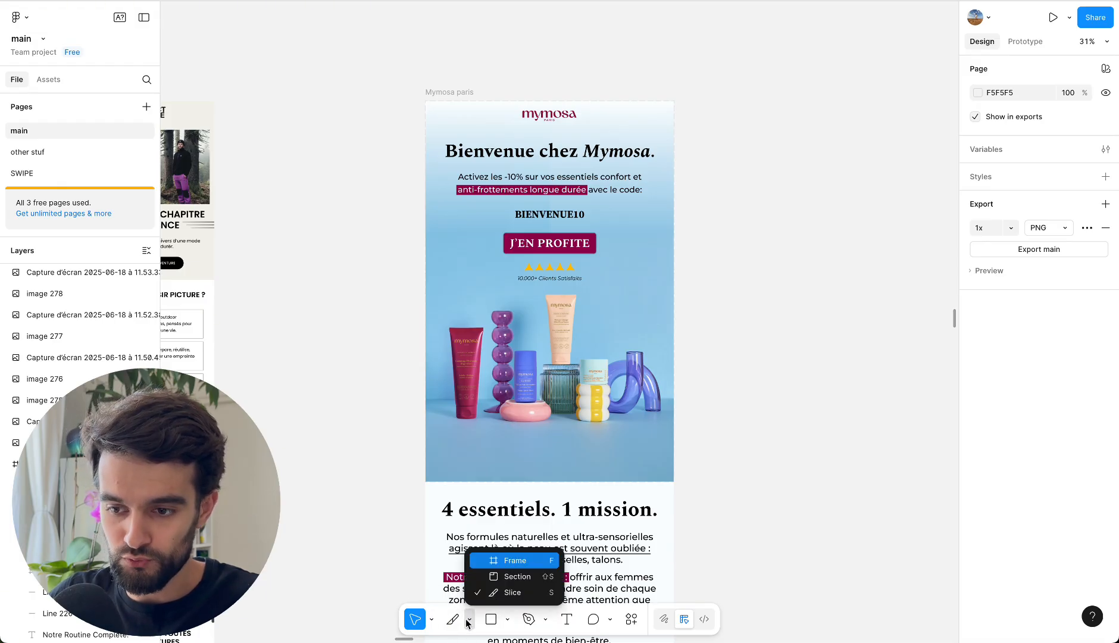
pyautogui.click(503, 589)
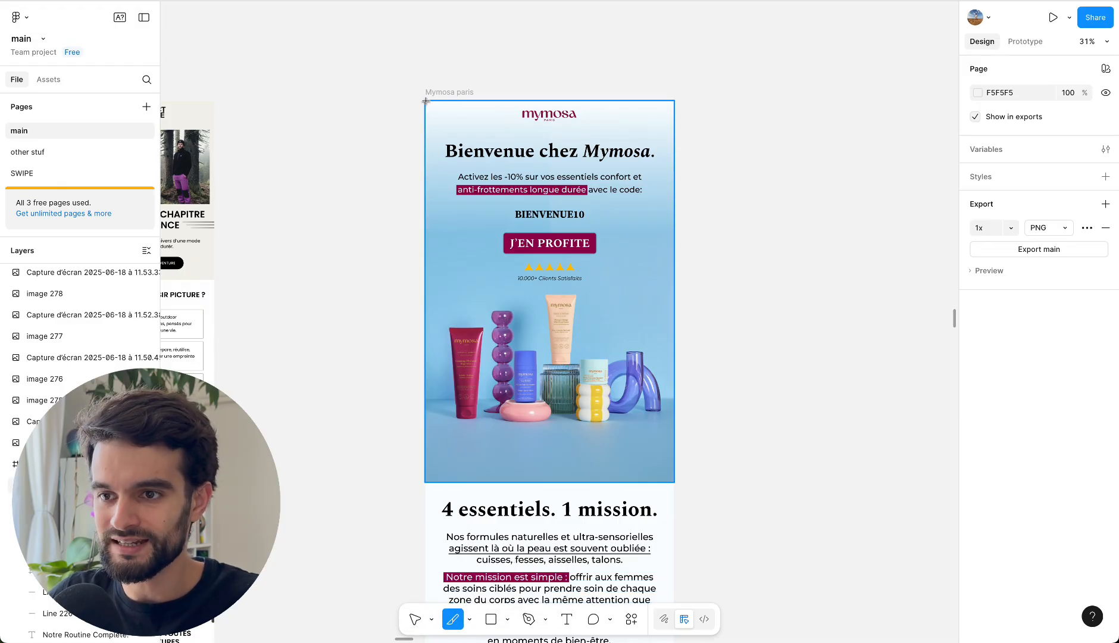
pyautogui.moveTo(425, 101); pyautogui.dragTo(671, 477)
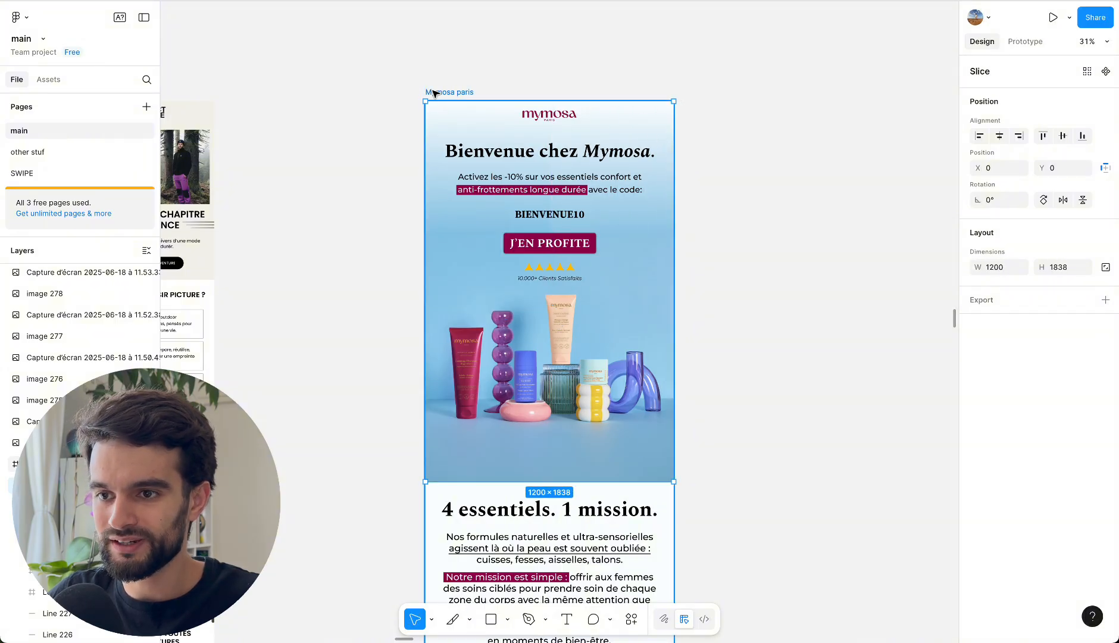
# Check up close that the slice's corners line up with the edges of the hero section.
pyautogui.scroll(5, 430, 92)
pyautogui.scroll(10, 437, 106)
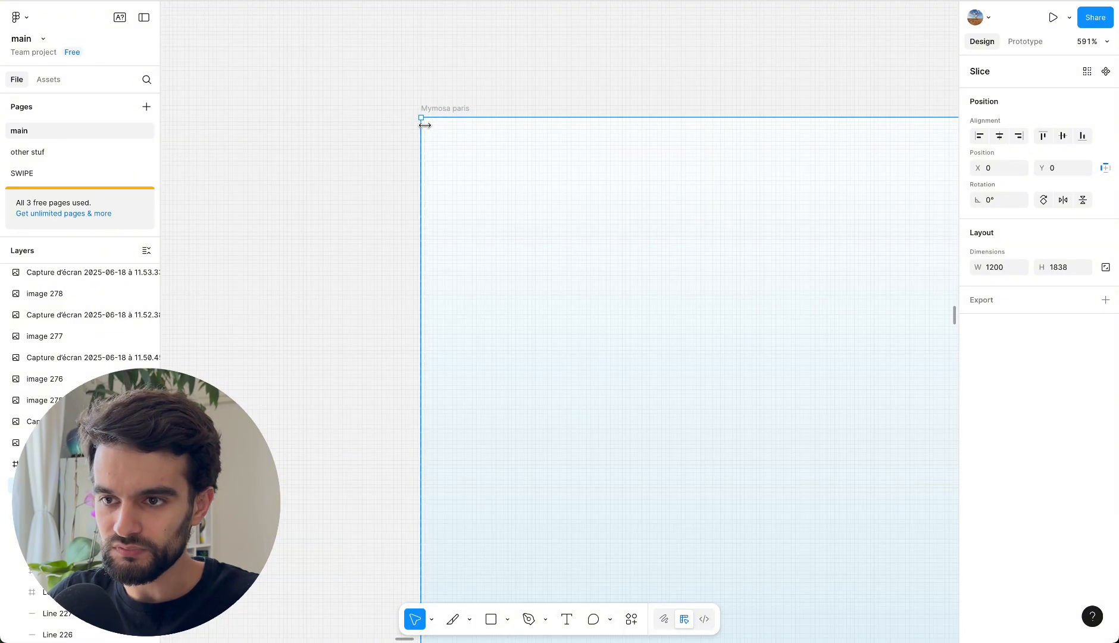
pyautogui.moveTo(436, 141); pyautogui.dragTo(422, 119)
pyautogui.scroll(-15, 497, 225)
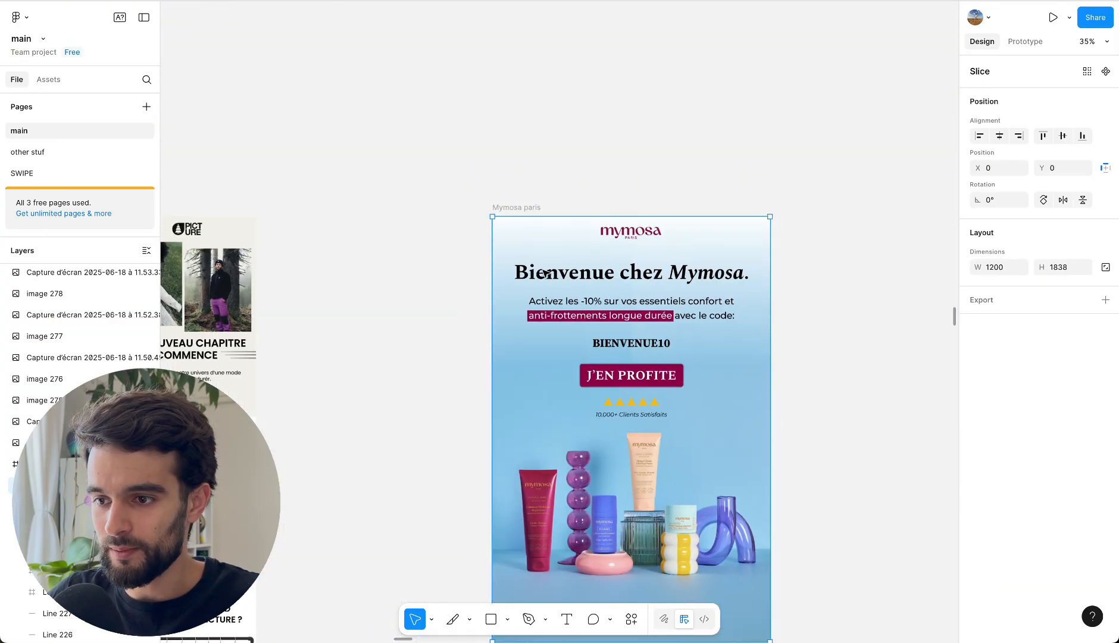
pyautogui.moveTo(603, 293); pyautogui.dragTo(535, 143)
pyautogui.scroll(2, 639, 284)
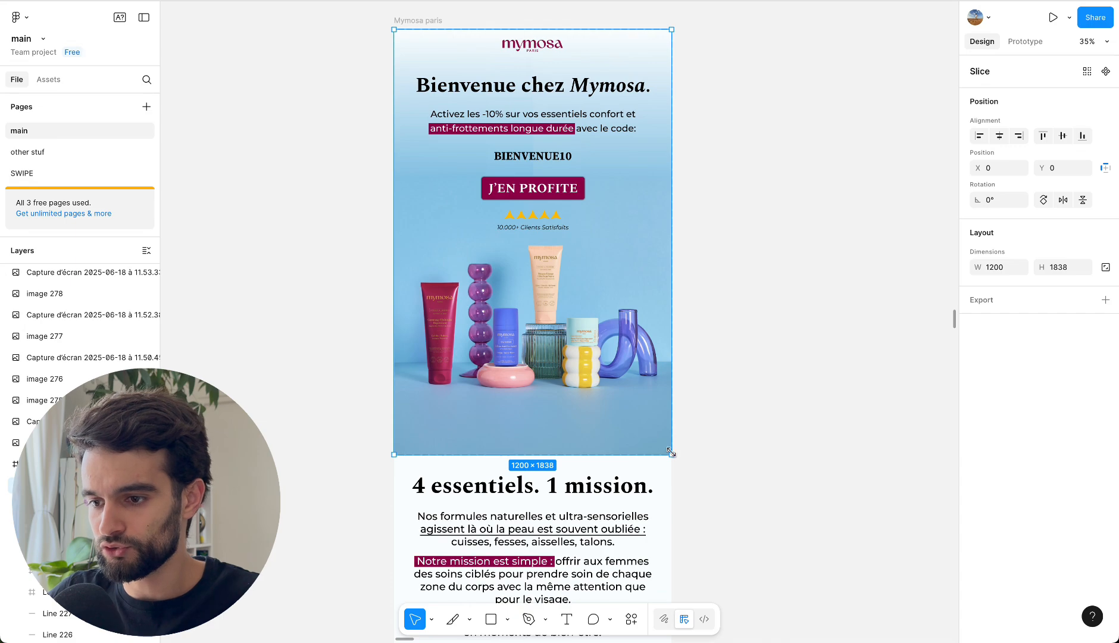
pyautogui.moveTo(670, 452); pyautogui.dragTo(670, 454)
pyautogui.scroll(2, 594, 392)
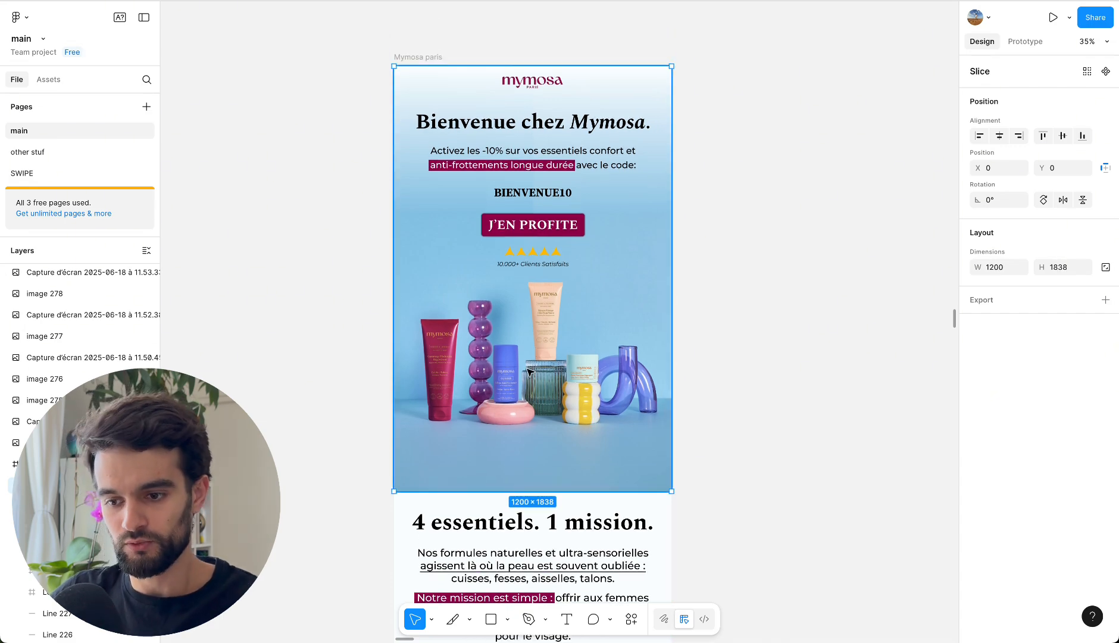
# Add a 1x PNG export setting to the hero slice and show its export preview.
pyautogui.click(991, 314)
pyautogui.click(1000, 372)
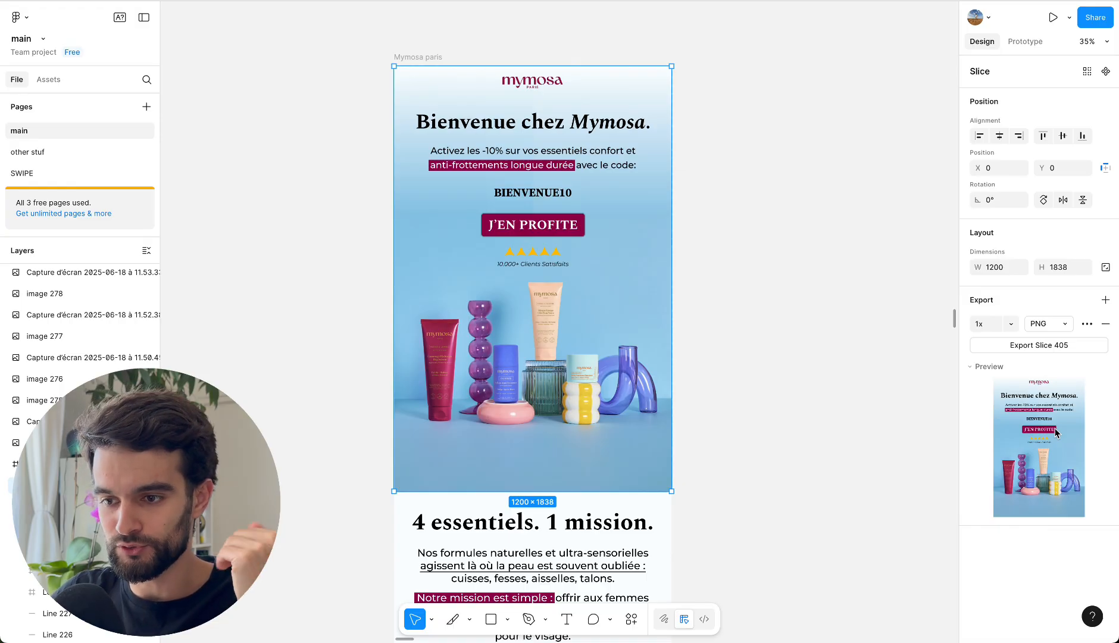
# Extend the slice down to the end of the Mymosa paris email, making it 1200 × 7525.
pyautogui.keyDown('ctrl'); pyautogui.scroll(-2, 766, 407); pyautogui.keyUp('ctrl')
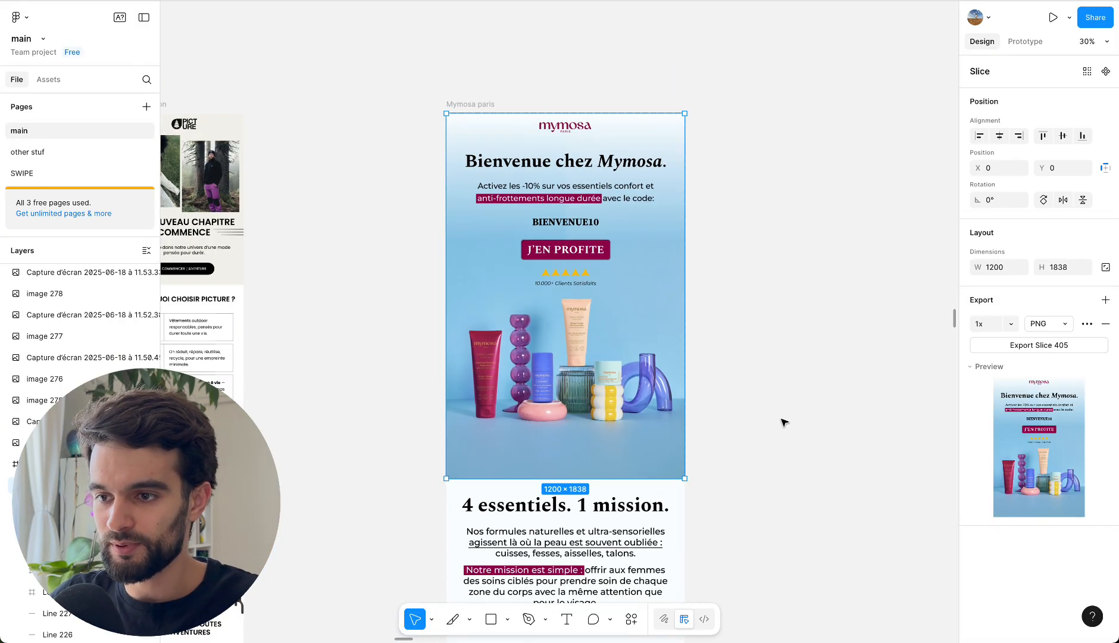
pyautogui.scroll(-4, 781, 418)
pyautogui.keyDown('ctrl'); pyautogui.scroll(-2, 517, 314); pyautogui.keyUp('ctrl')
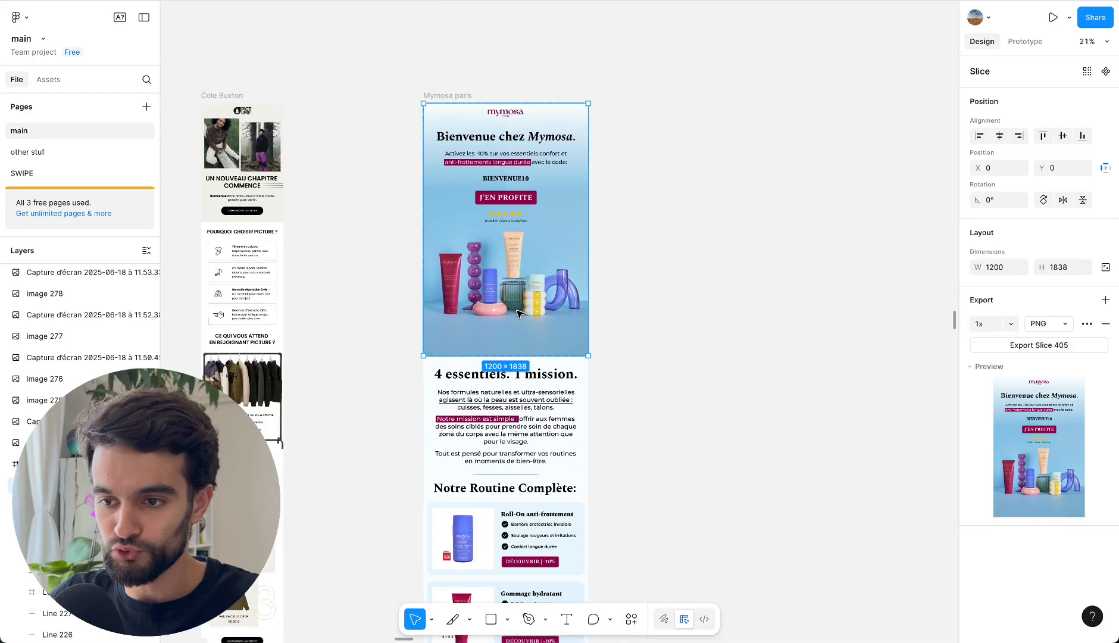
pyautogui.scroll(-5, 595, 238)
pyautogui.scroll(-5, 538, 253)
pyautogui.moveTo(538, 148); pyautogui.dragTo(560, 500)
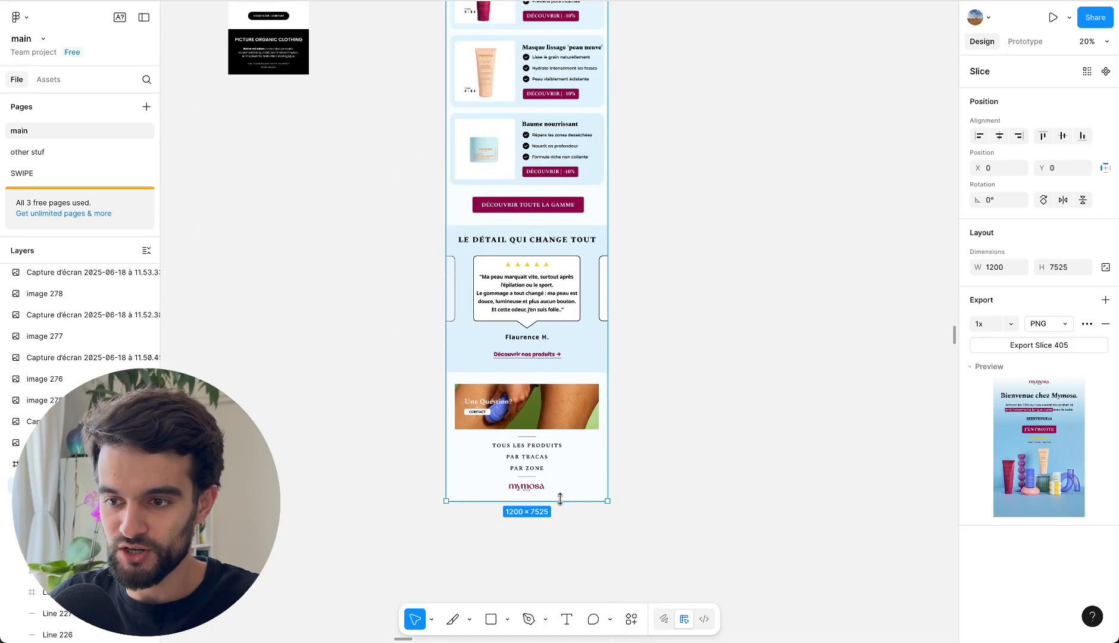
pyautogui.scroll(10, 560, 498)
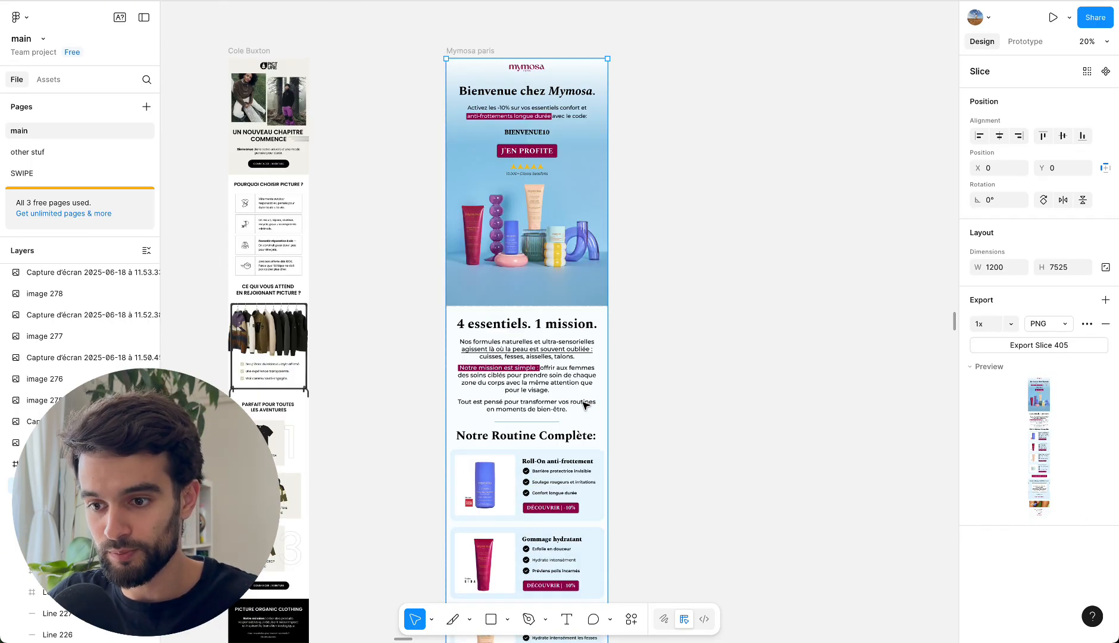
pyautogui.scroll(-8, 585, 404)
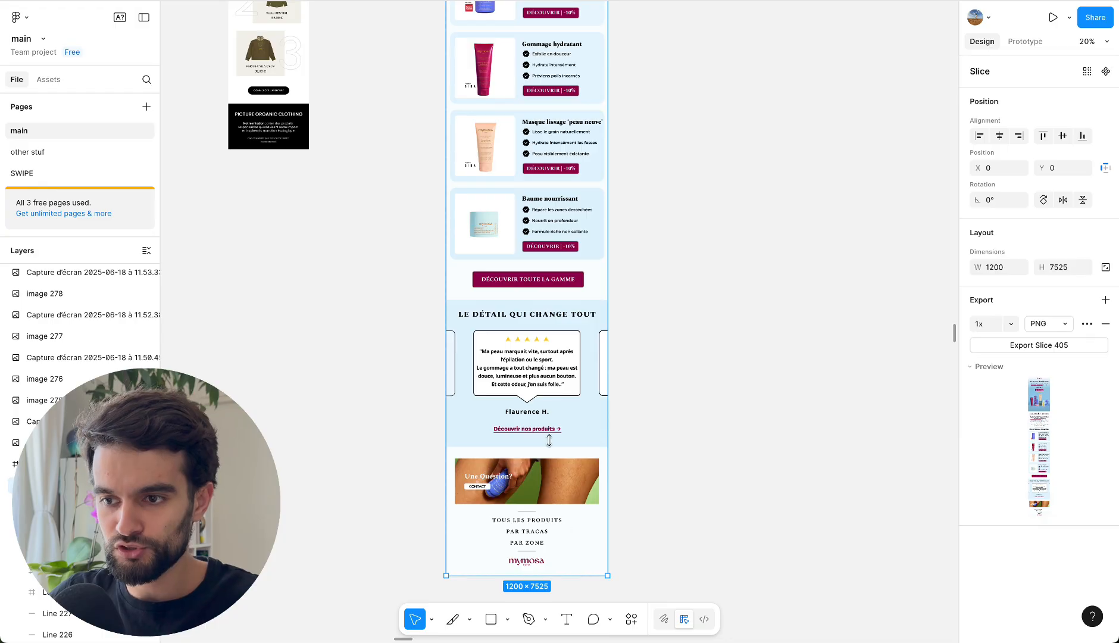
# Shorten the slice to cover only the hero section at 1200 × 1838.
pyautogui.scroll(7, 549, 411)
pyautogui.moveTo(549, 440); pyautogui.dragTo(548, 354)
pyautogui.scroll(4, 548, 409)
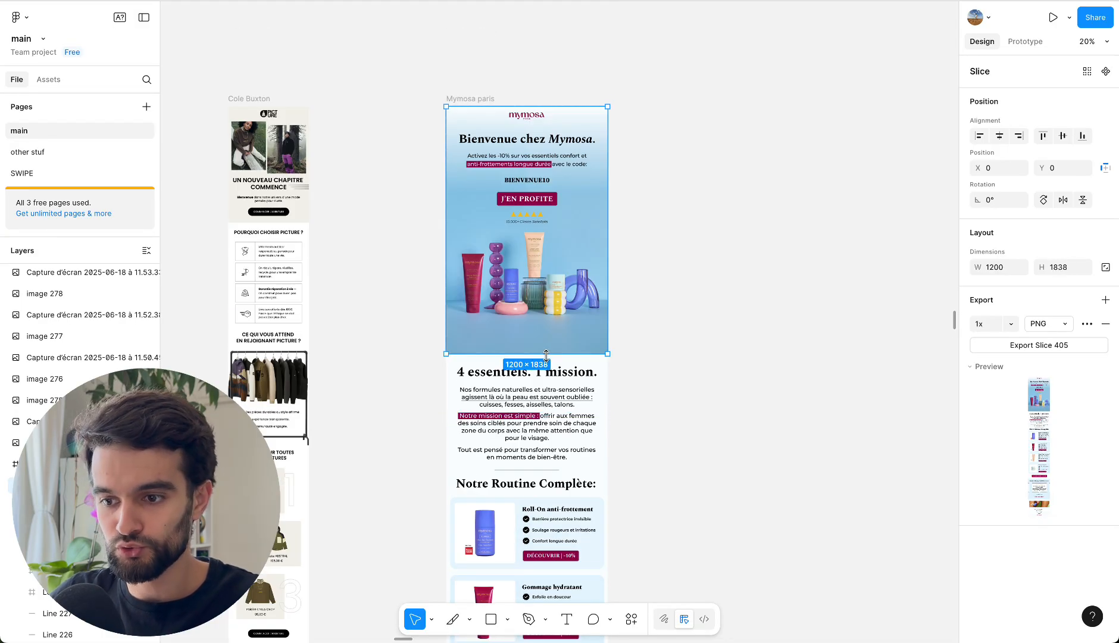
# Review the remaining sections of the Mymosa paris email down to the footer to see how they can be sliced.
pyautogui.scroll(-8, 546, 355)
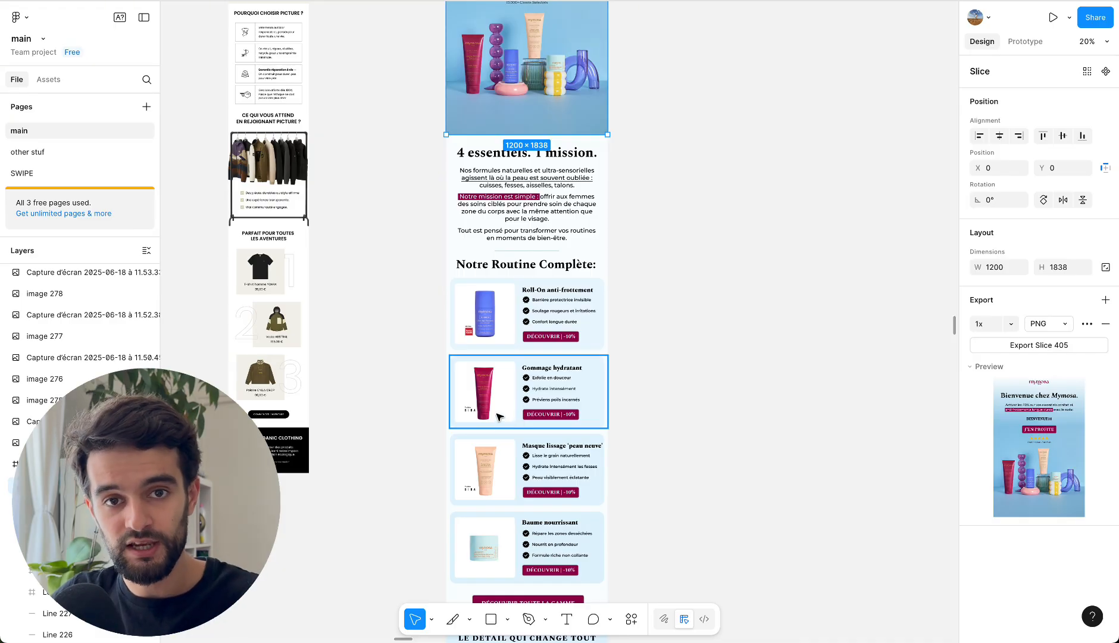
pyautogui.scroll(5, 498, 417)
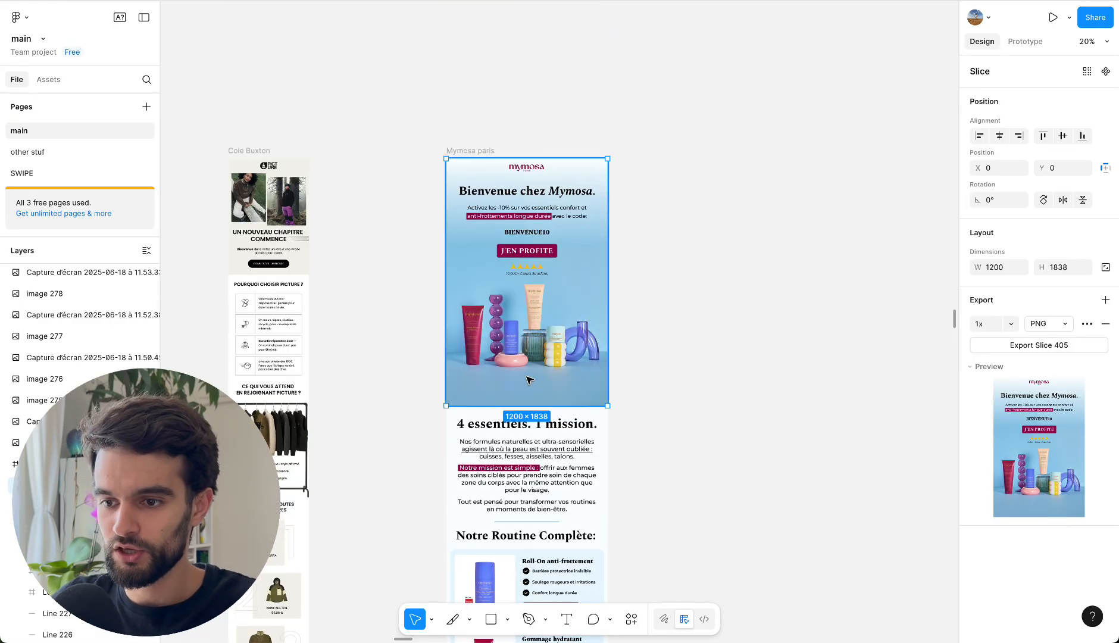
pyautogui.scroll(3, 523, 375)
pyautogui.scroll(-2, 526, 333)
pyautogui.scroll(-5, 526, 322)
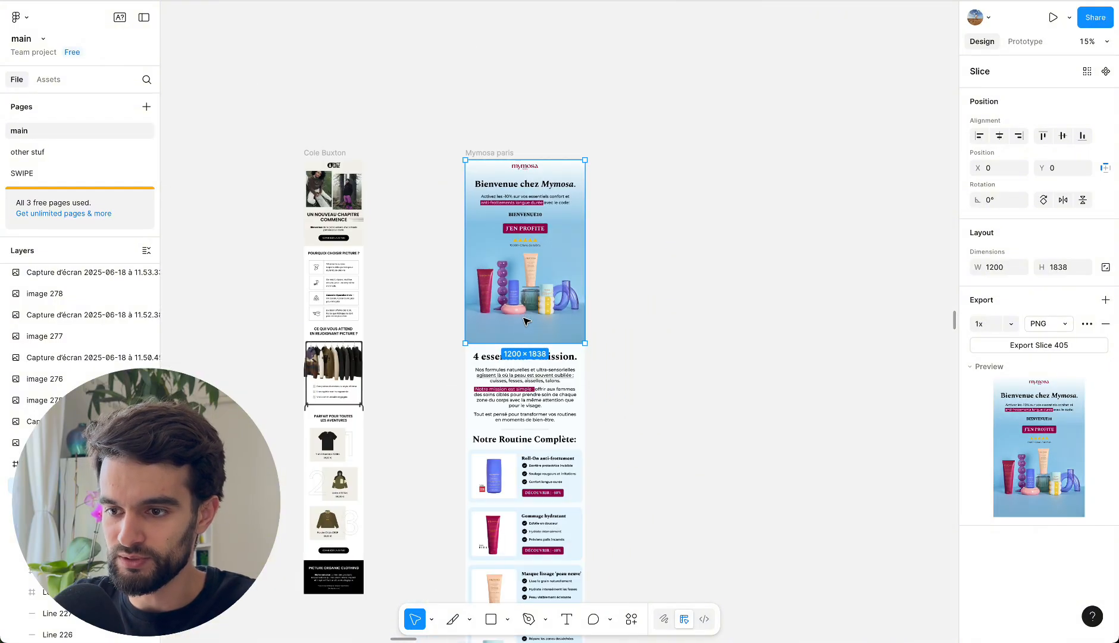
pyautogui.scroll(-10, 526, 321)
pyautogui.scroll(5, 526, 321)
pyautogui.scroll(-3, 525, 320)
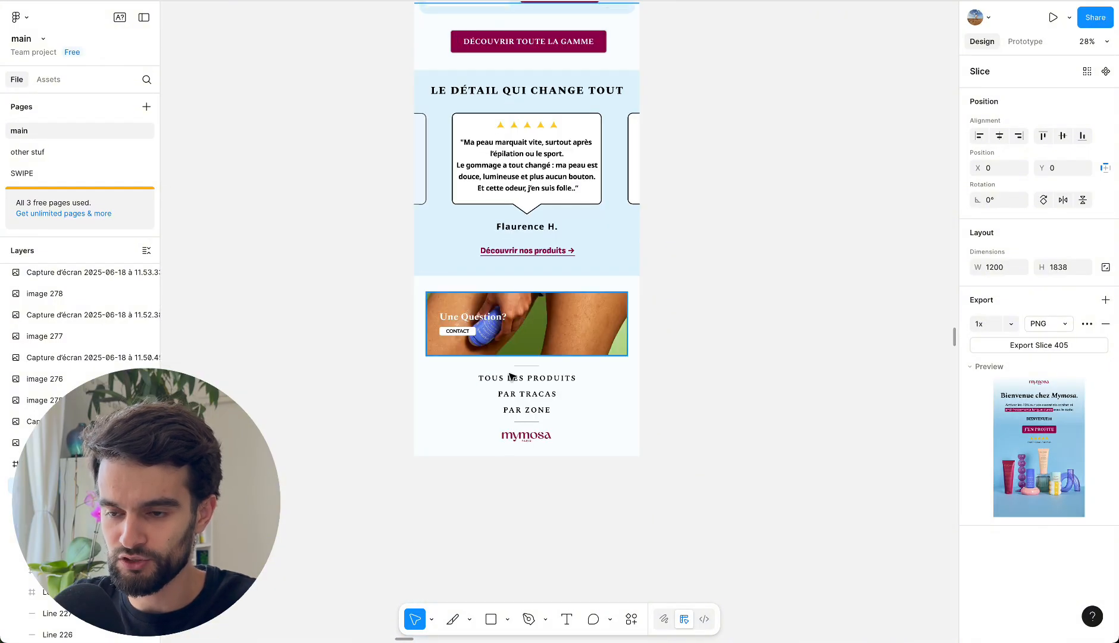
pyautogui.scroll(2, 511, 345)
pyautogui.scroll(-2, 506, 355)
pyautogui.scroll(10, 507, 356)
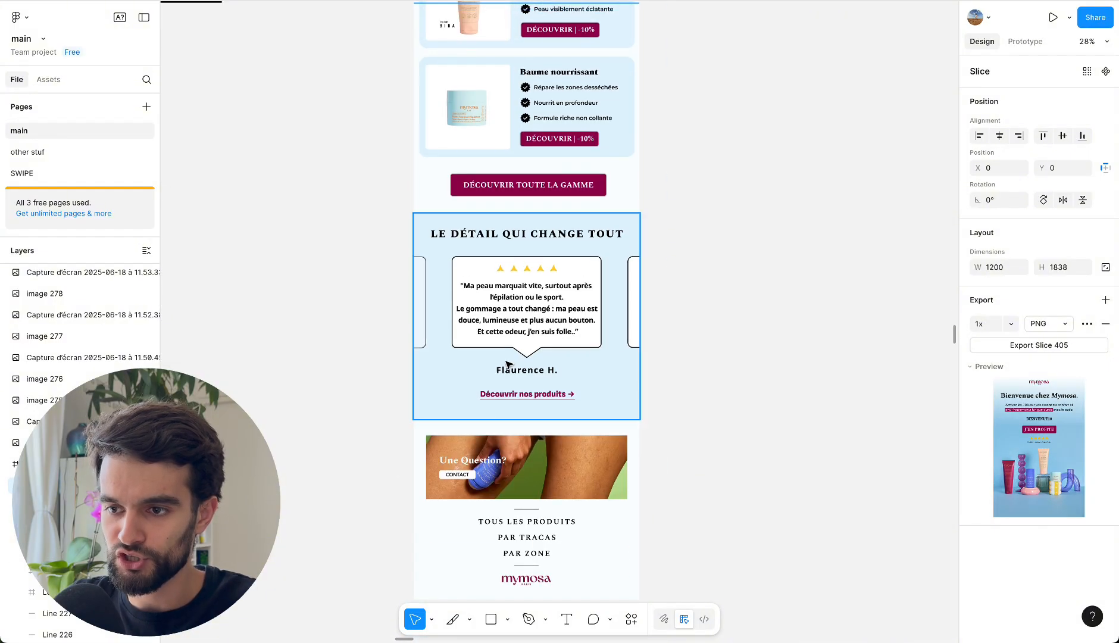
pyautogui.scroll(7, 489, 400)
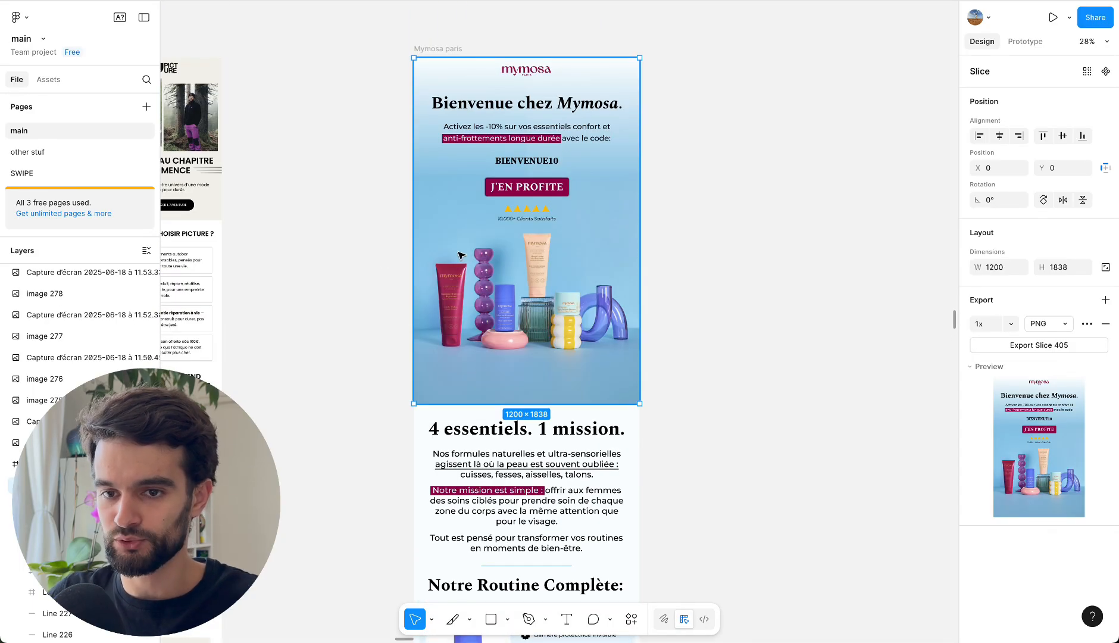
pyautogui.scroll(-2, 571, 169)
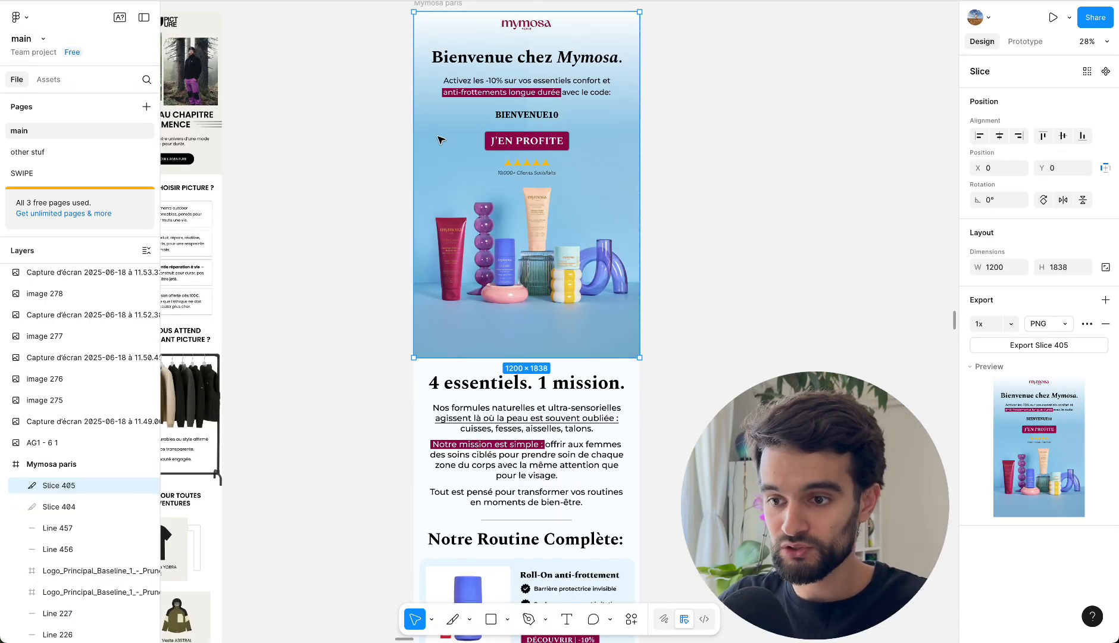
# Duplicate the hero slice and resize the copy to cover the "4 essentiels. 1 mission." section at 1200 × 1035, starting at Y 1838.
pyautogui.press('super+d')
pyautogui.scroll(1, 441, 140)
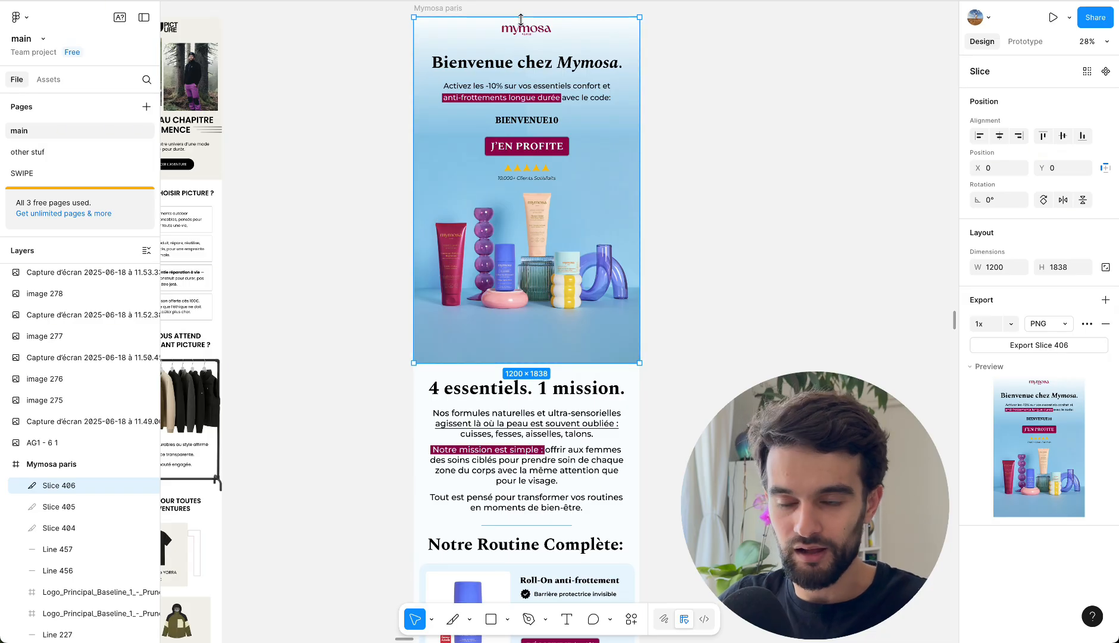
pyautogui.moveTo(520, 18); pyautogui.dragTo(532, 536)
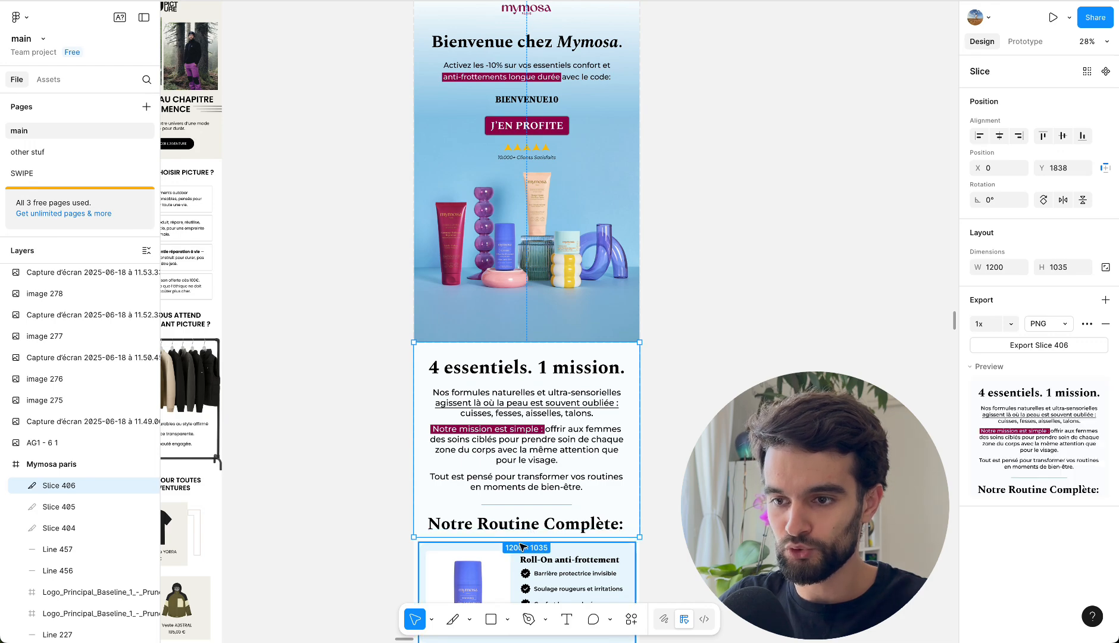
# Compare the hero slice with the mission slice and examine up close how their shared edge lines up.
pyautogui.click(72, 506)
pyautogui.scroll(1, 352, 331)
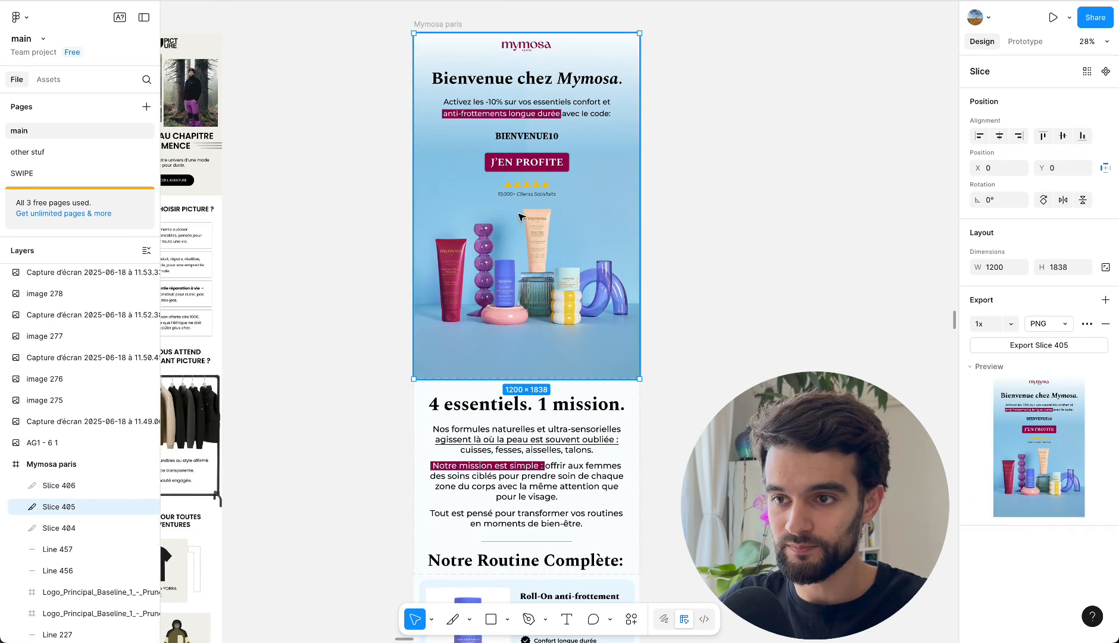
pyautogui.click(60, 485)
pyautogui.scroll(-2, 339, 385)
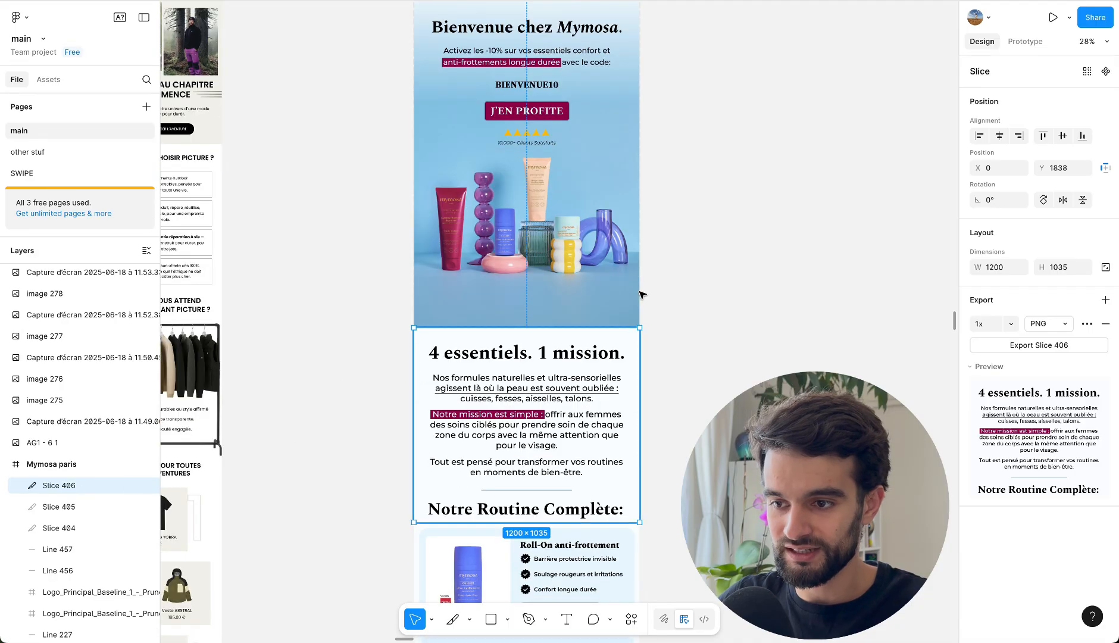
pyautogui.scroll(15, 418, 331)
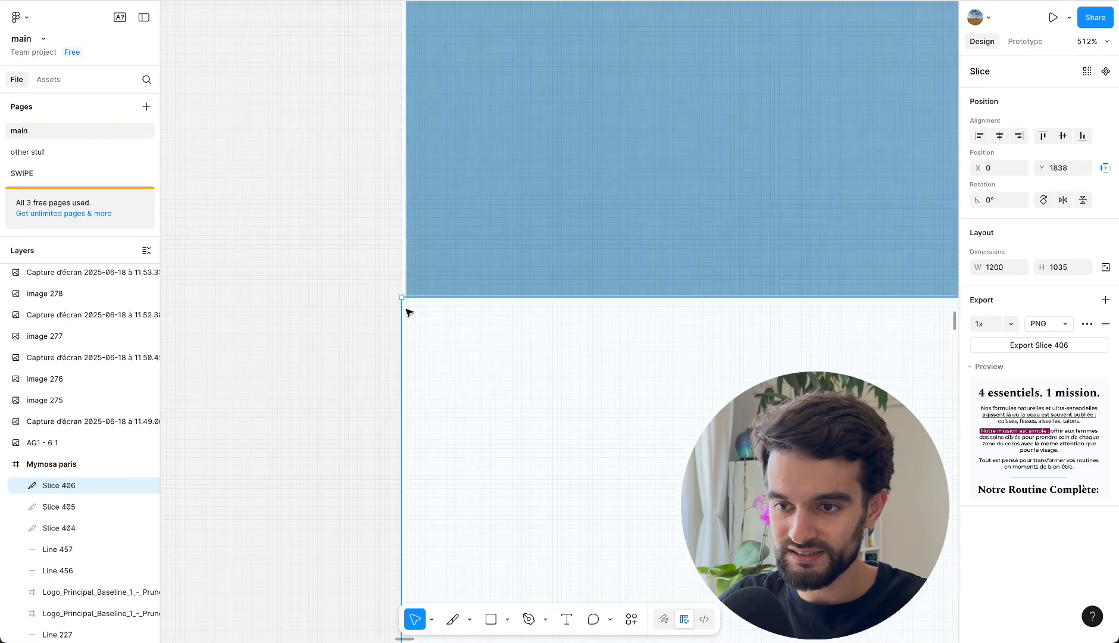
pyautogui.click(81, 507)
pyautogui.click(78, 482)
pyautogui.click(78, 509)
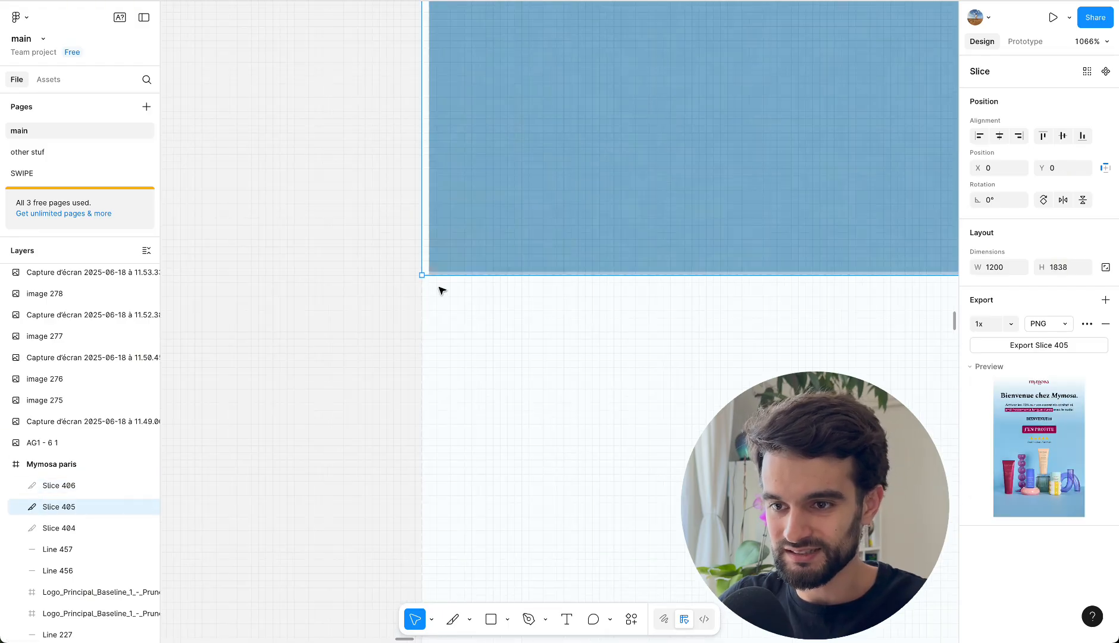
pyautogui.scroll(-15, 469, 265)
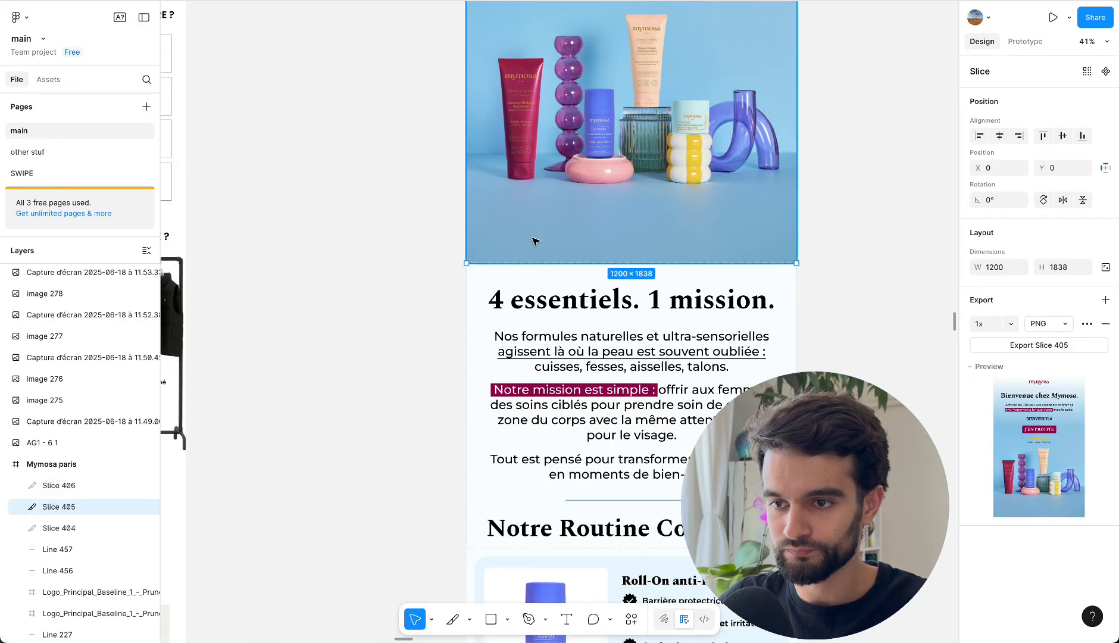
pyautogui.scroll(-5, 532, 242)
pyautogui.scroll(-2, 465, 364)
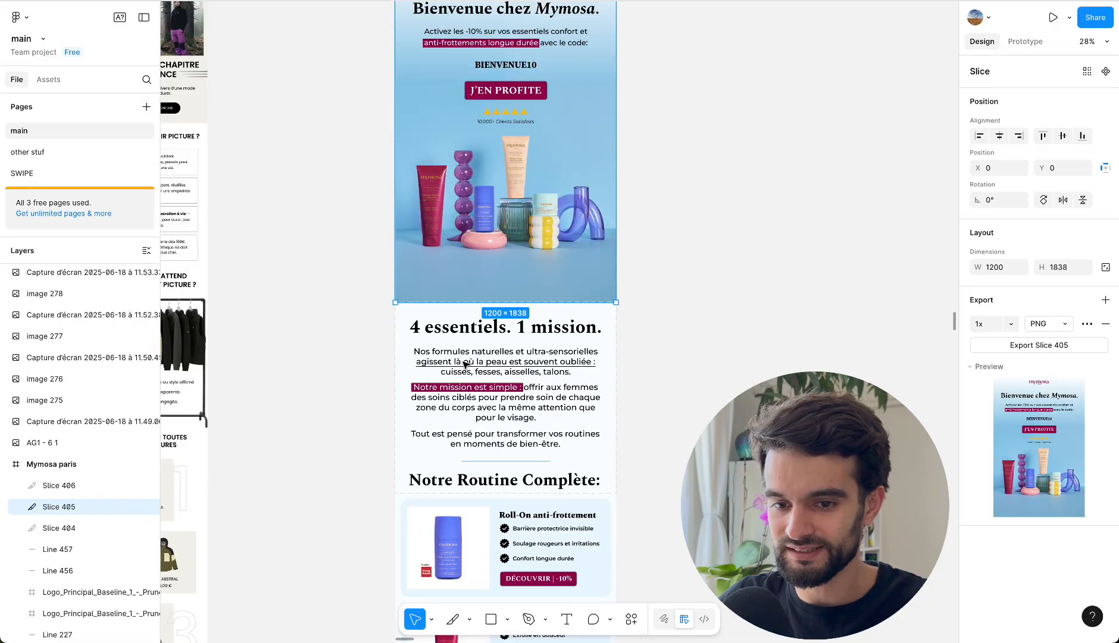
pyautogui.scroll(-2, 465, 443)
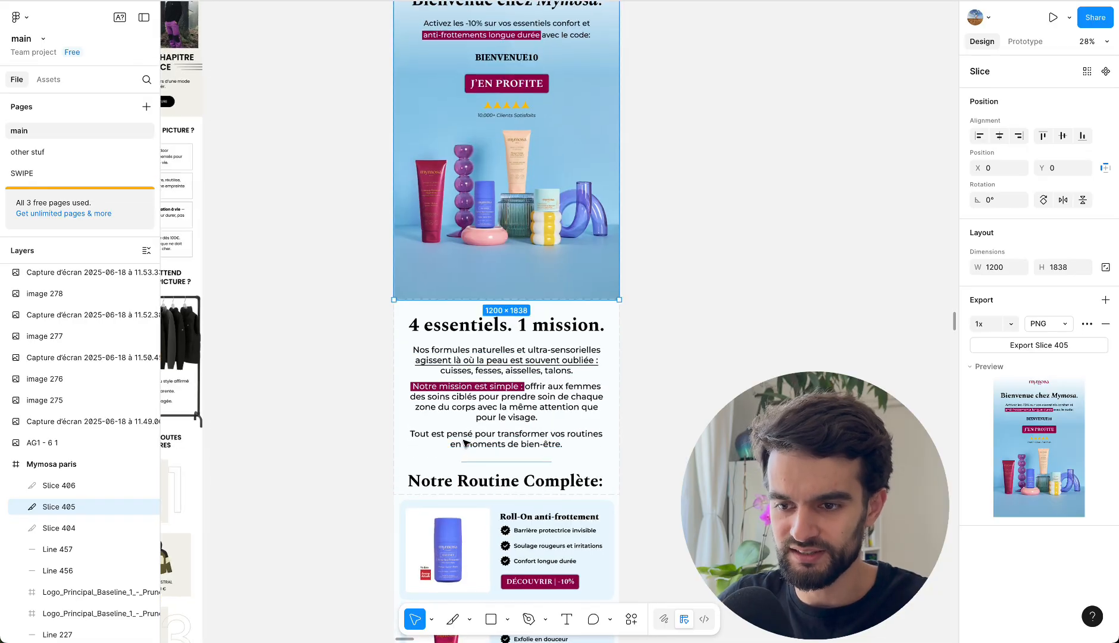
pyautogui.scroll(2, 465, 443)
# Duplicate the mission slice and resize the copy to cover the Roll-On anti-frottement card at 1200 × 610, starting at Y 2873.
pyautogui.click(60, 493)
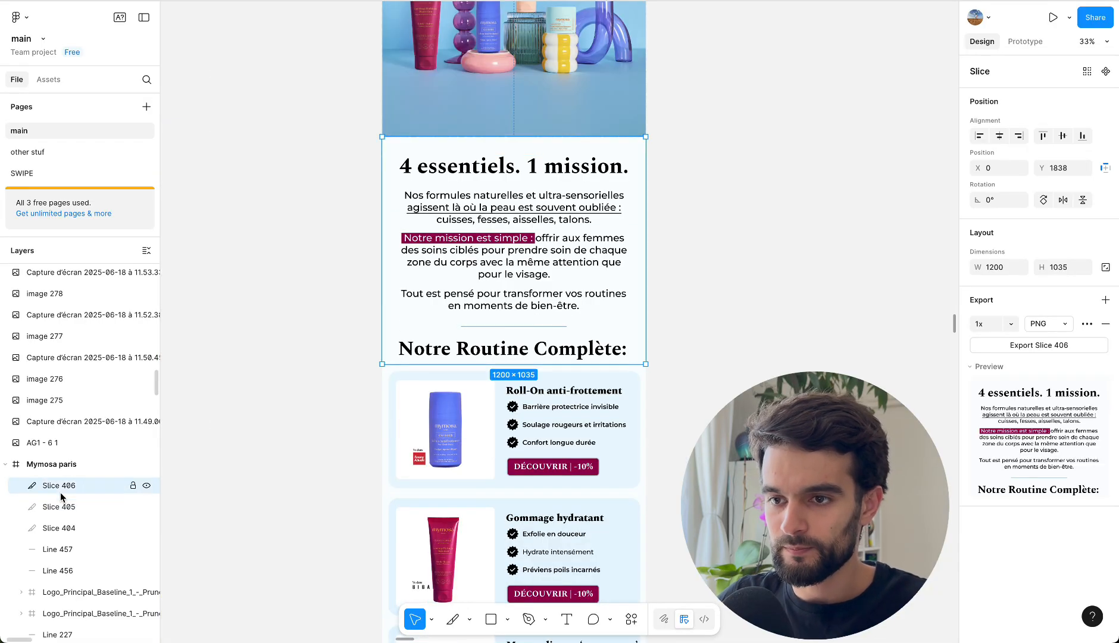
pyautogui.scroll(5, 515, 333)
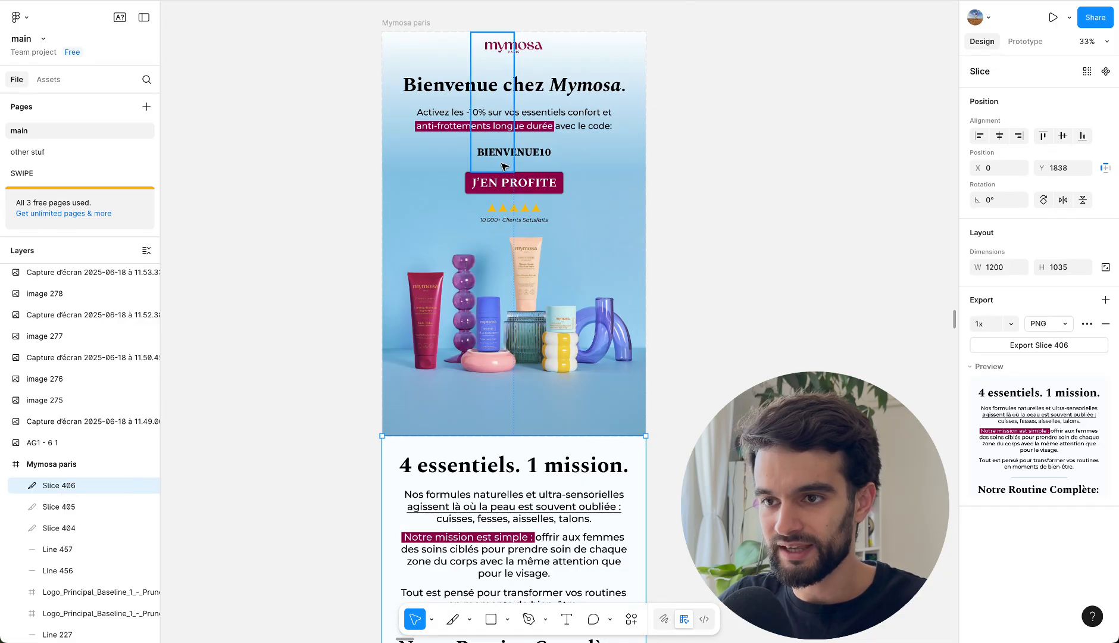
pyautogui.scroll(-2, 500, 296)
pyautogui.scroll(-5, 500, 295)
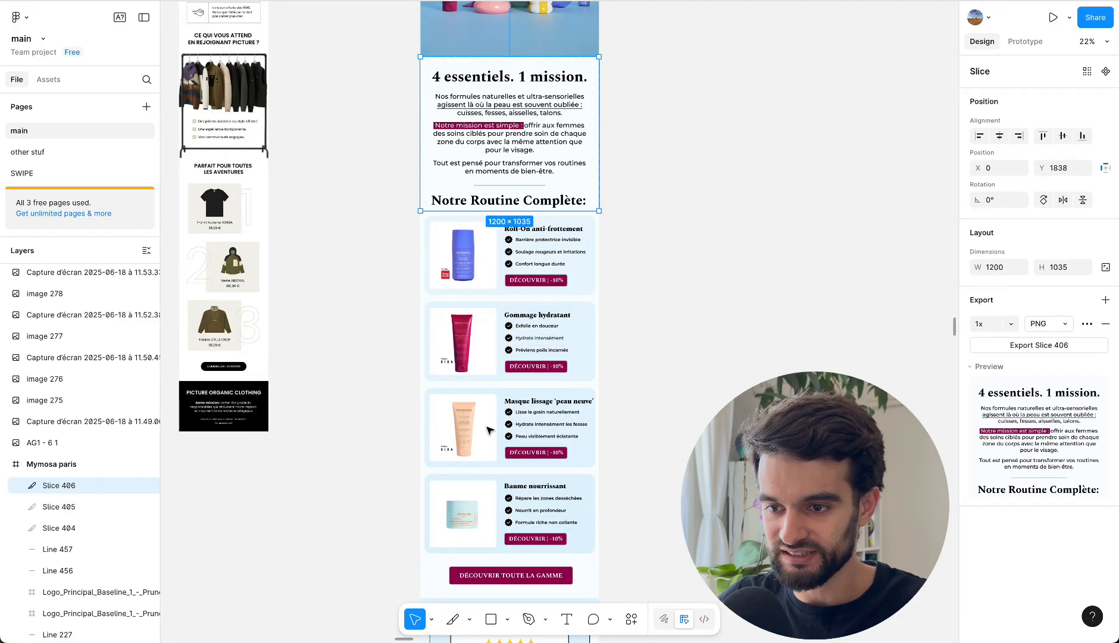
pyautogui.scroll(3, 494, 286)
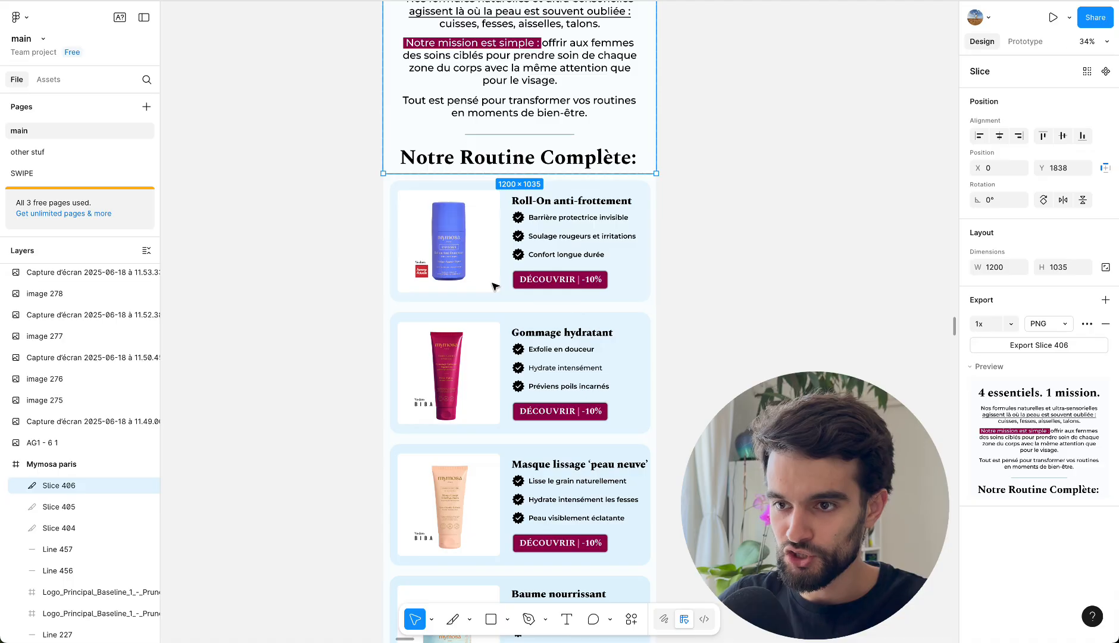
pyautogui.hotkey('ctrl', 'd')
pyautogui.scroll(3, 493, 286)
pyautogui.scroll(-1, 511, 178)
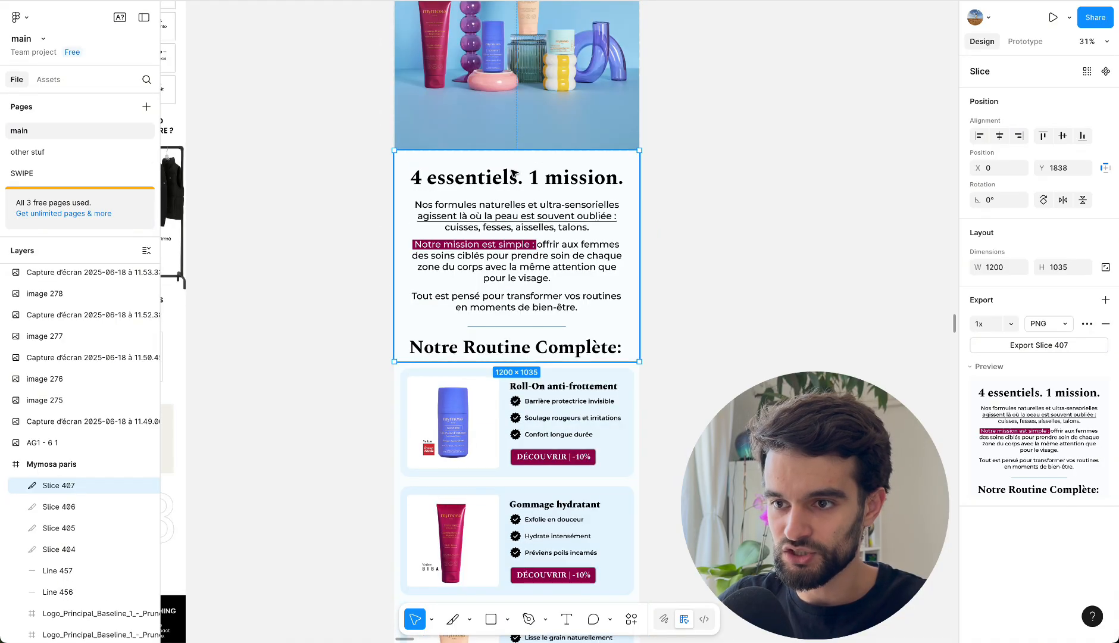
pyautogui.moveTo(510, 150); pyautogui.dragTo(514, 484)
pyautogui.scroll(-3, 514, 484)
# Duplicate the Roll-On slice and resize the copy to cover the Gommage hydratant card at 1200 × 556, starting at Y 3483.
pyautogui.hotkey('ctrl', 'd')
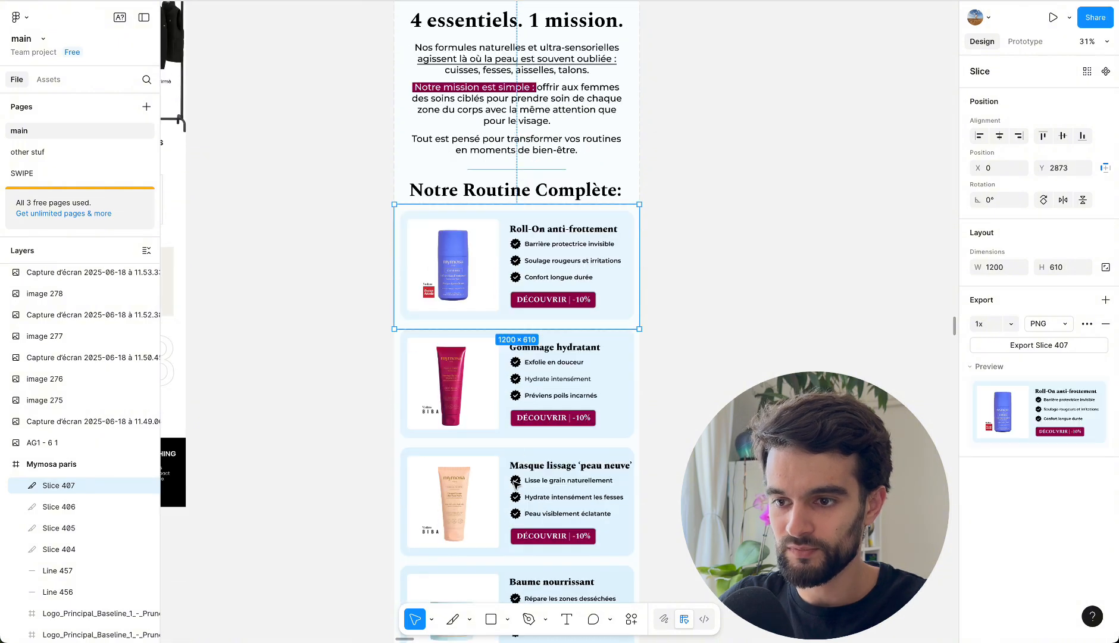
pyautogui.moveTo(533, 305); pyautogui.dragTo(529, 440)
pyautogui.scroll(-5, 529, 441)
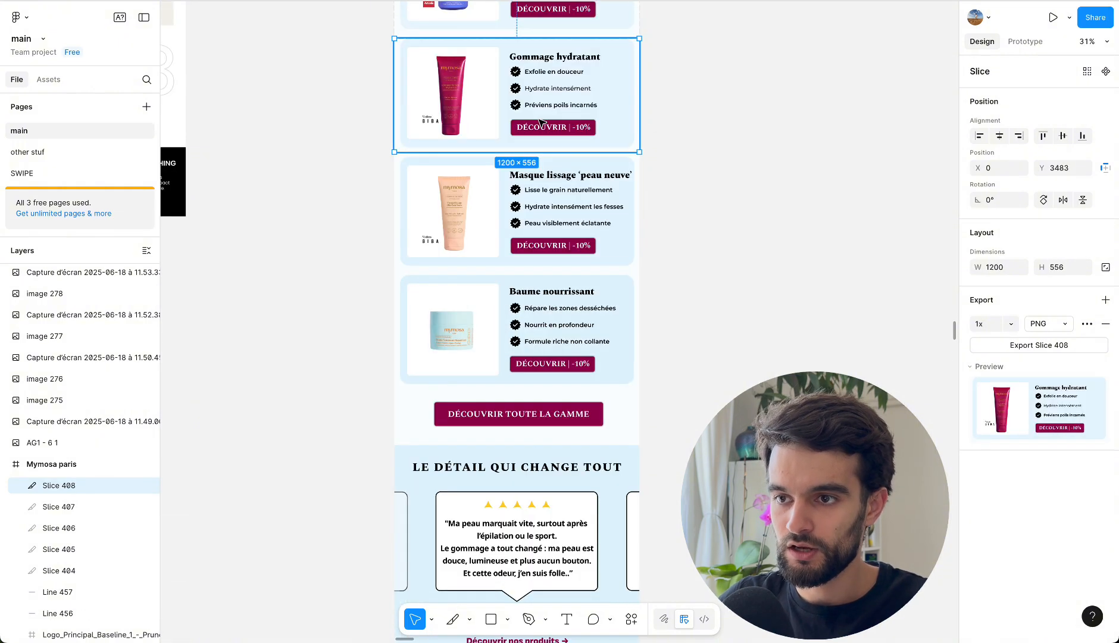
# Add duplicated slices over the Masque lissage card at 1200 × 602 and the Baume nourrissant card at 1200 × 534.
pyautogui.moveTo(521, 47); pyautogui.dragTo(511, 274)
pyautogui.press('super+d')
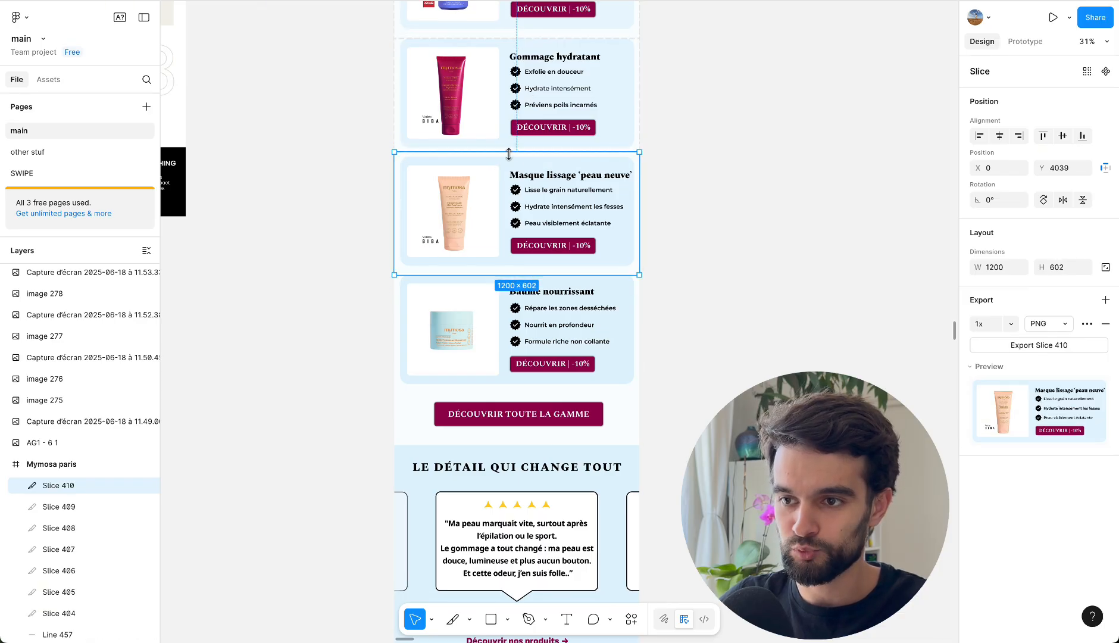
pyautogui.moveTo(507, 154); pyautogui.dragTo(507, 384)
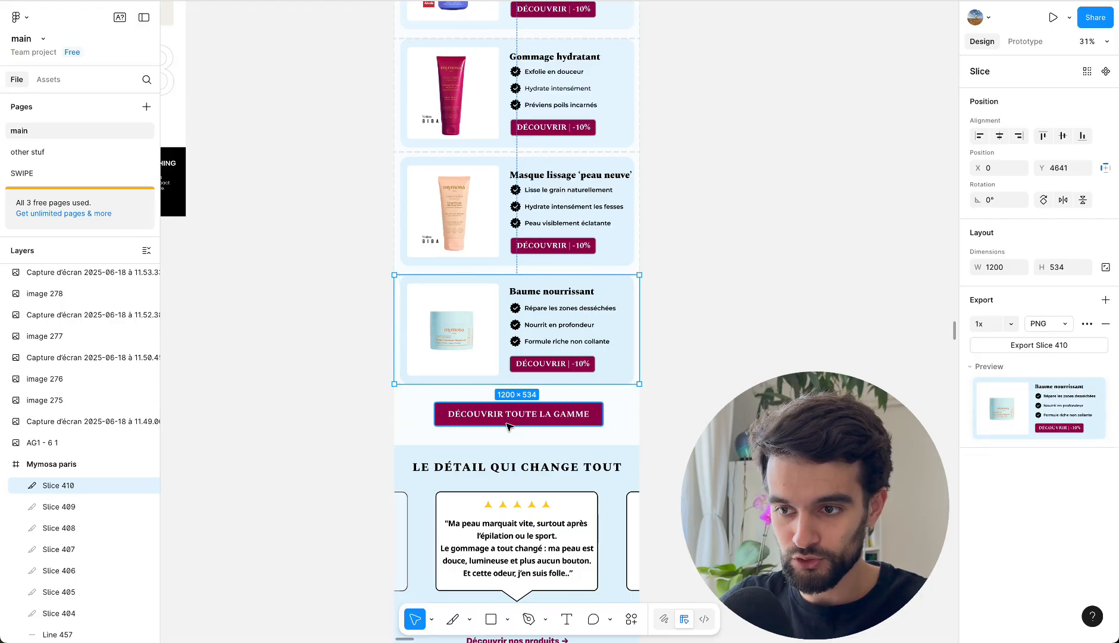
# Duplicate the Baume nourrissant slice and resize the copy to cover the "Découvrir toute la gamme" button area at 1200 × 299.
pyautogui.press('super+d')
pyautogui.moveTo(533, 272); pyautogui.dragTo(543, 446)
pyautogui.scroll(-5, 535, 452)
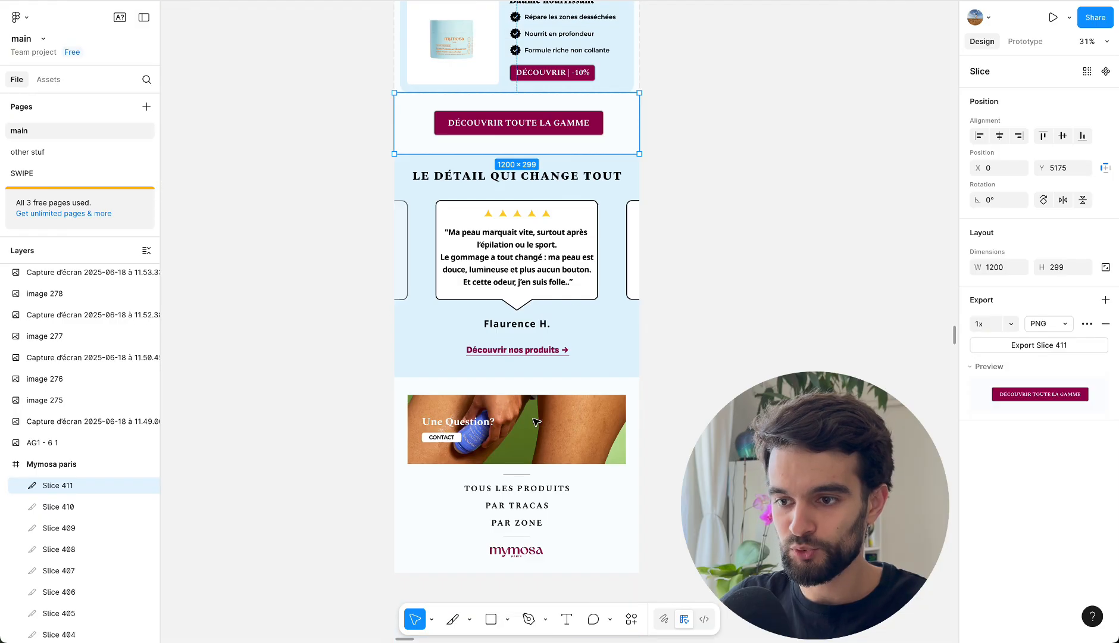
pyautogui.scroll(2, 476, 466)
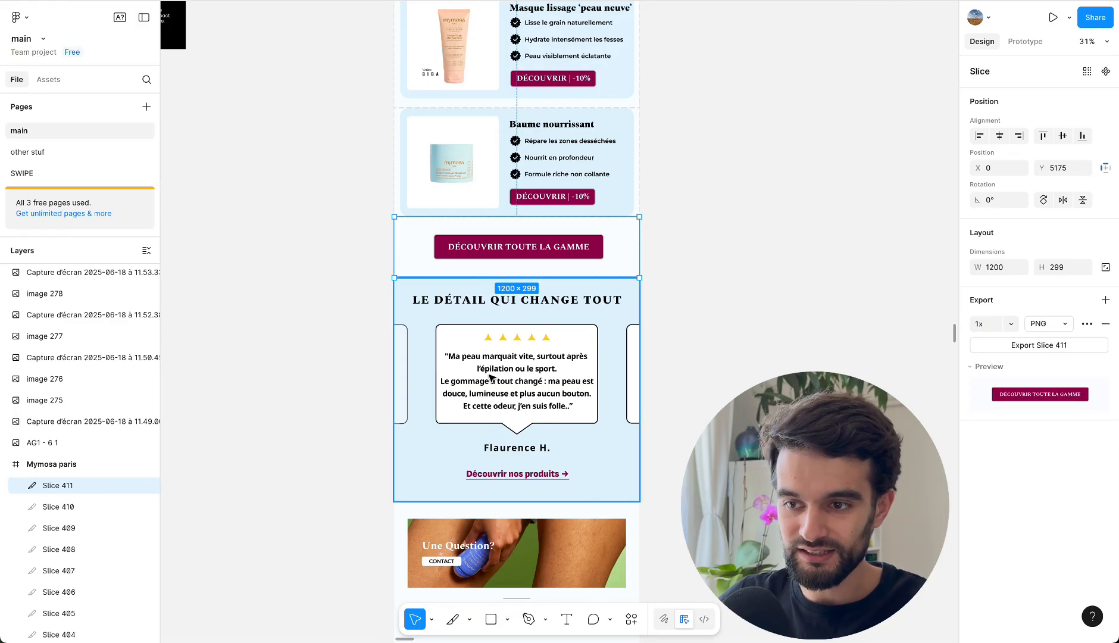
# Add a 1200 × 1425 slice running from the "Découvrir toute la gamme" button area to just above the contact banner.
pyautogui.moveTo(516, 310); pyautogui.dragTo(524, 507)
pyautogui.scroll(-3, 524, 505)
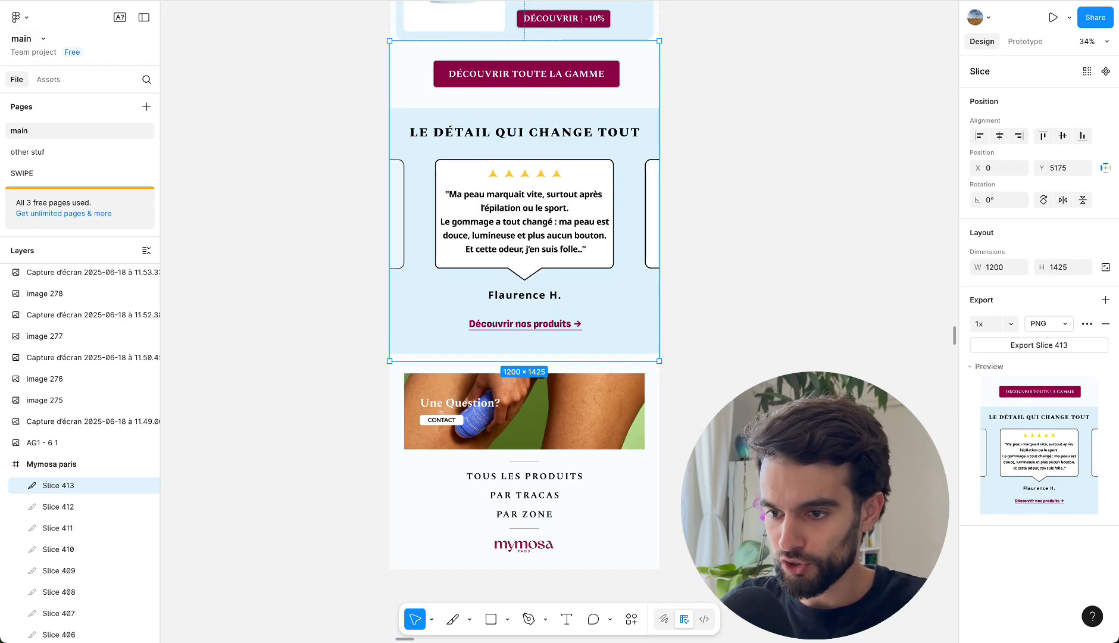
pyautogui.hscroll(-1, 524, 303)
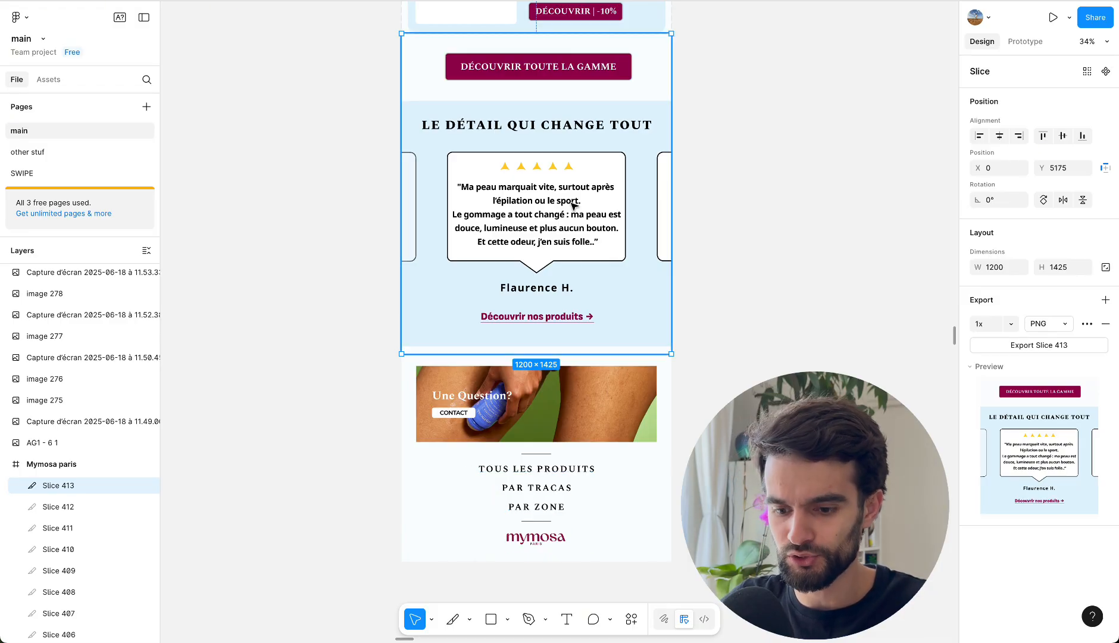
# Slice the footer into the contact banner with the first link at 1200 × 554, the two remaining links, and the logo at 1200 × 199.
pyautogui.hotkey('ctrl', 'd')
pyautogui.moveTo(538, 34); pyautogui.dragTo(546, 476)
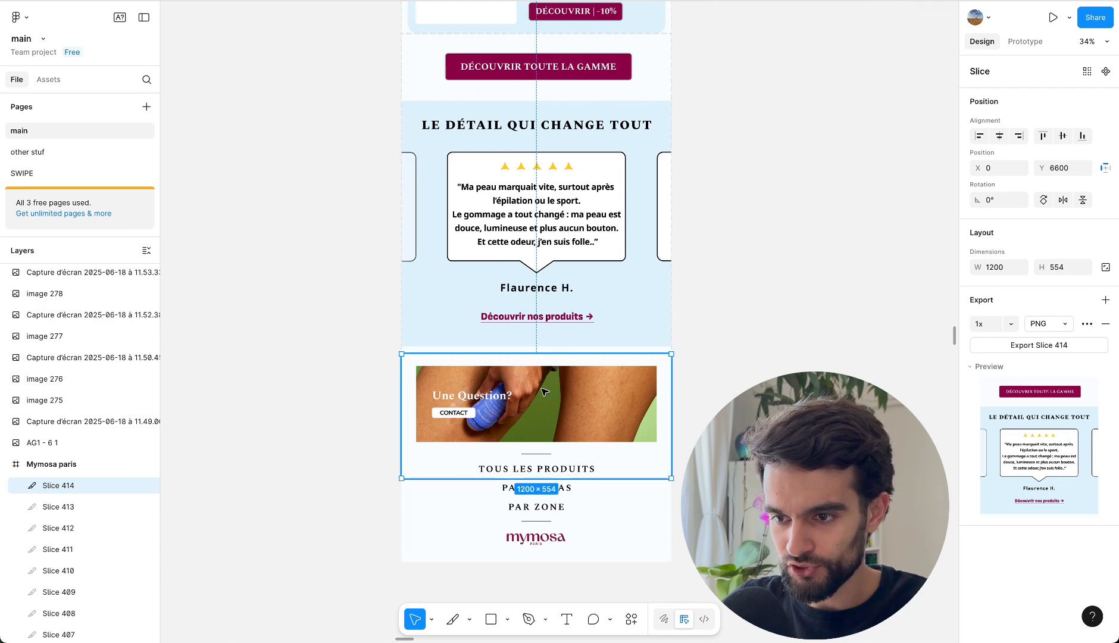
pyautogui.hotkey('ctrl', 'd')
pyautogui.moveTo(542, 354); pyautogui.dragTo(559, 562)
pyautogui.hotkey('ctrl', 'd')
pyautogui.hotkey('ctrl', 'd')
pyautogui.scroll(-2, 692, 463)
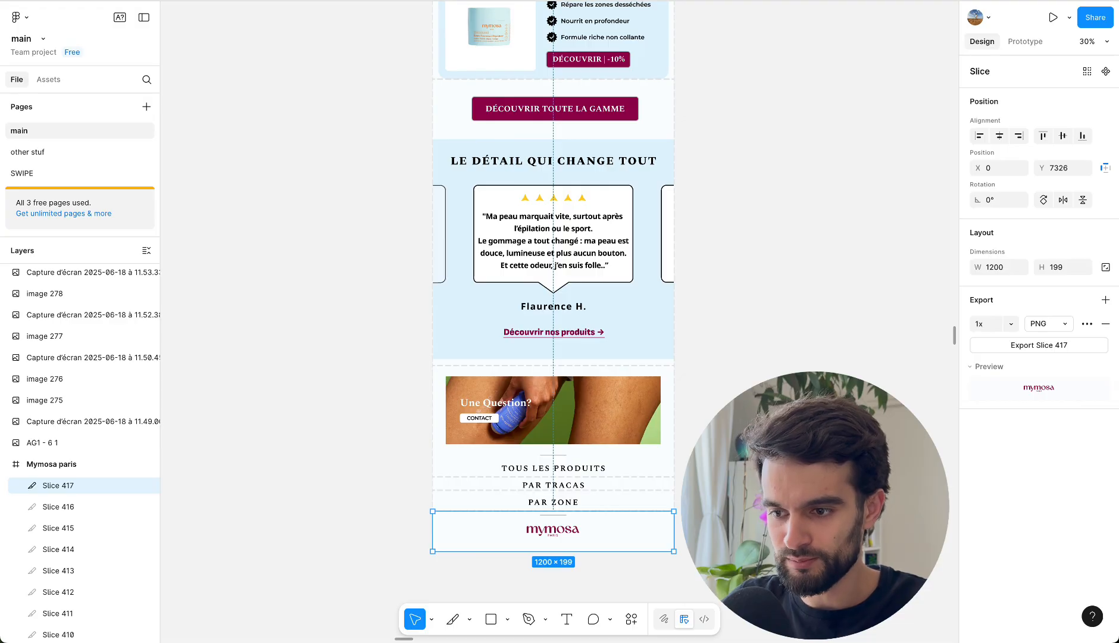
pyautogui.click(769, 315)
# Review the slice boundaries along the whole Mymosa paris email, from the hero down to the footer.
pyautogui.scroll(-2, 769, 315)
pyautogui.scroll(10, 768, 315)
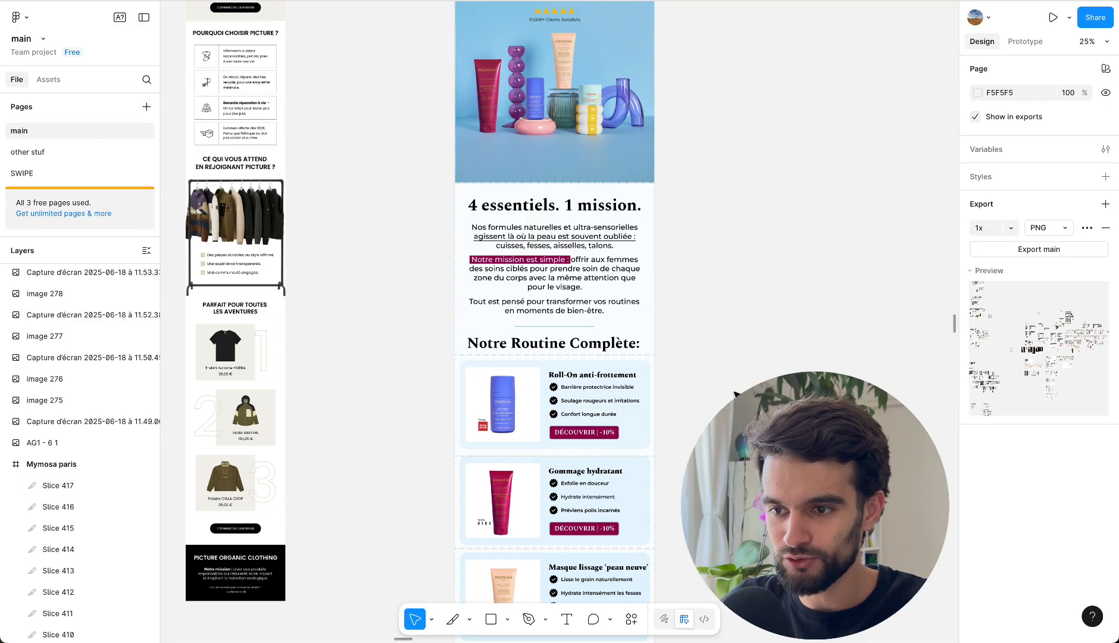
pyautogui.scroll(5, 736, 394)
pyautogui.scroll(3, 612, 209)
pyautogui.scroll(-3, 611, 208)
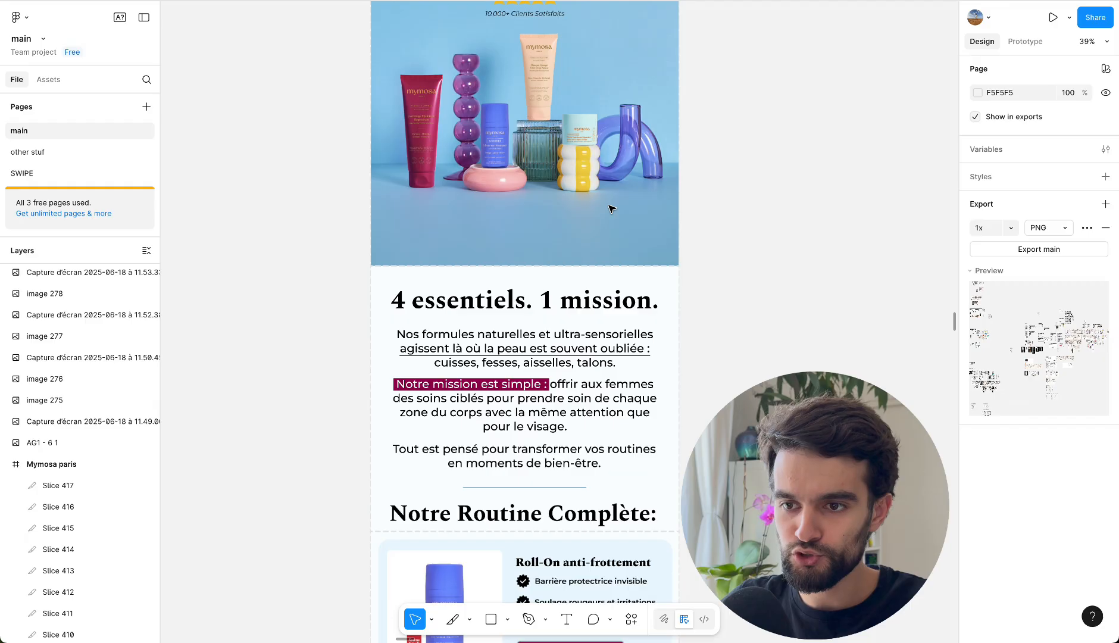
pyautogui.scroll(-15, 612, 208)
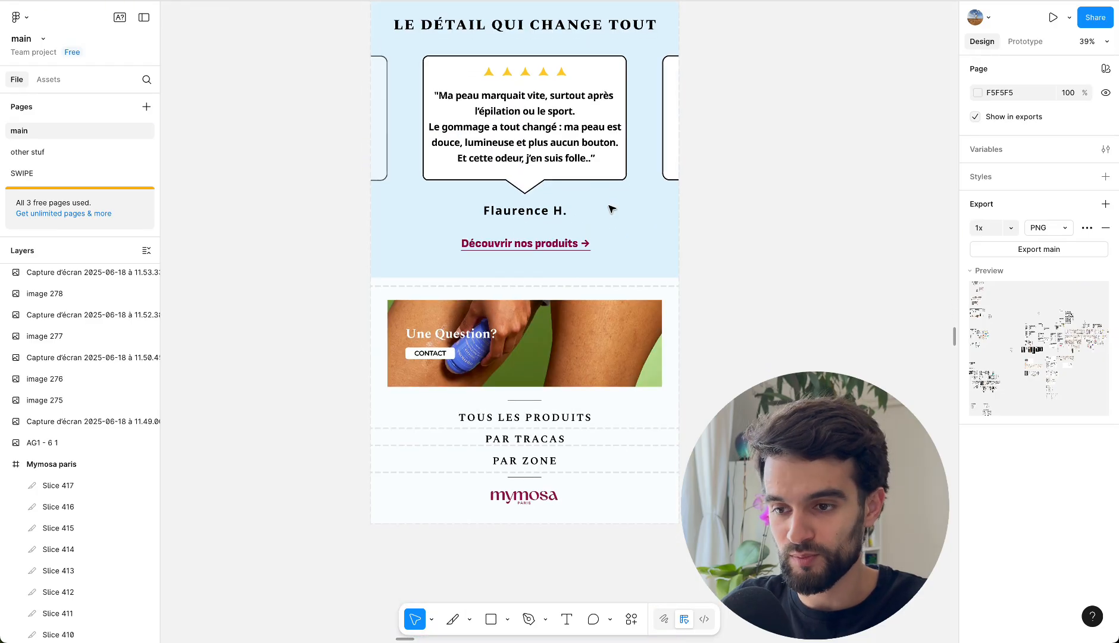
pyautogui.scroll(-3, 611, 208)
pyautogui.scroll(10, 610, 209)
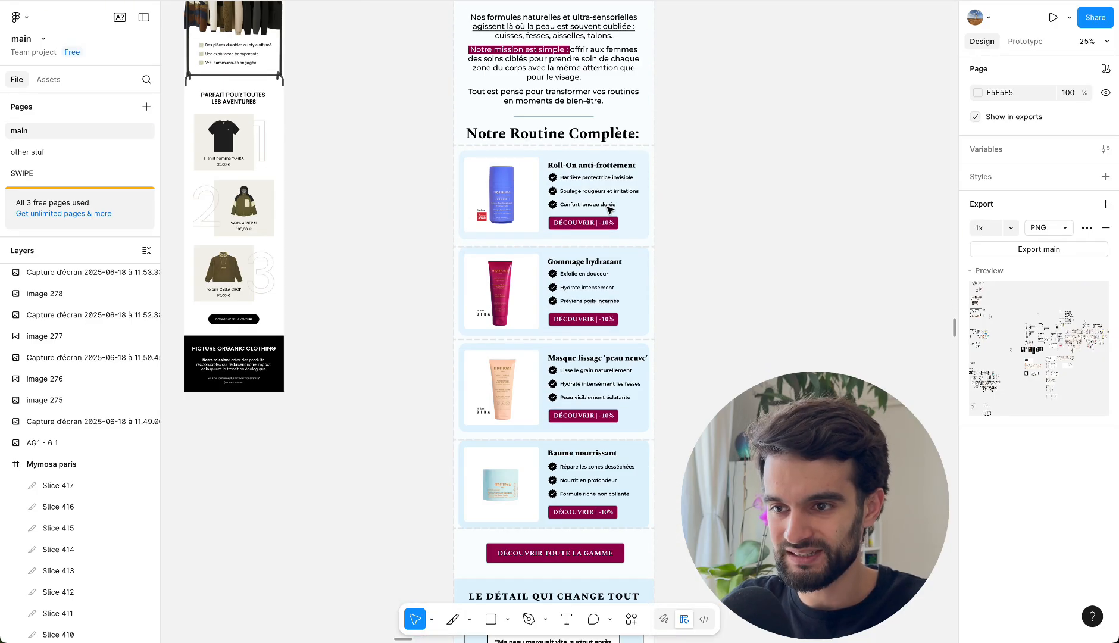
pyautogui.scroll(7, 610, 208)
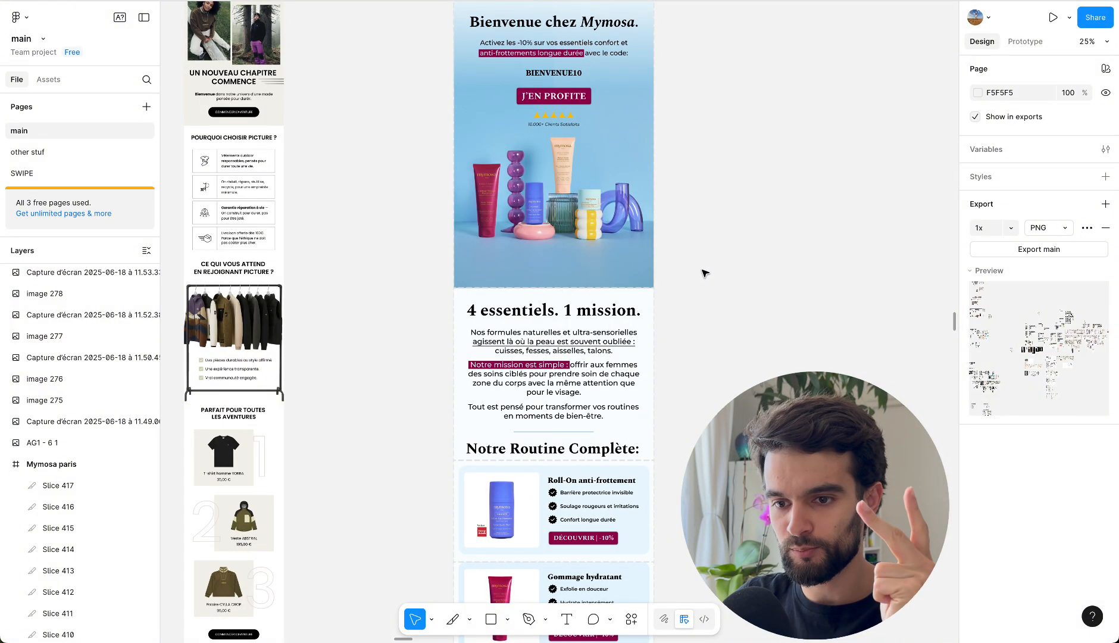
# Inspect the export settings and previews of the hero, mission, Roll-On and Gommage hydratant slices one by one.
pyautogui.scroll(-3, 65, 506)
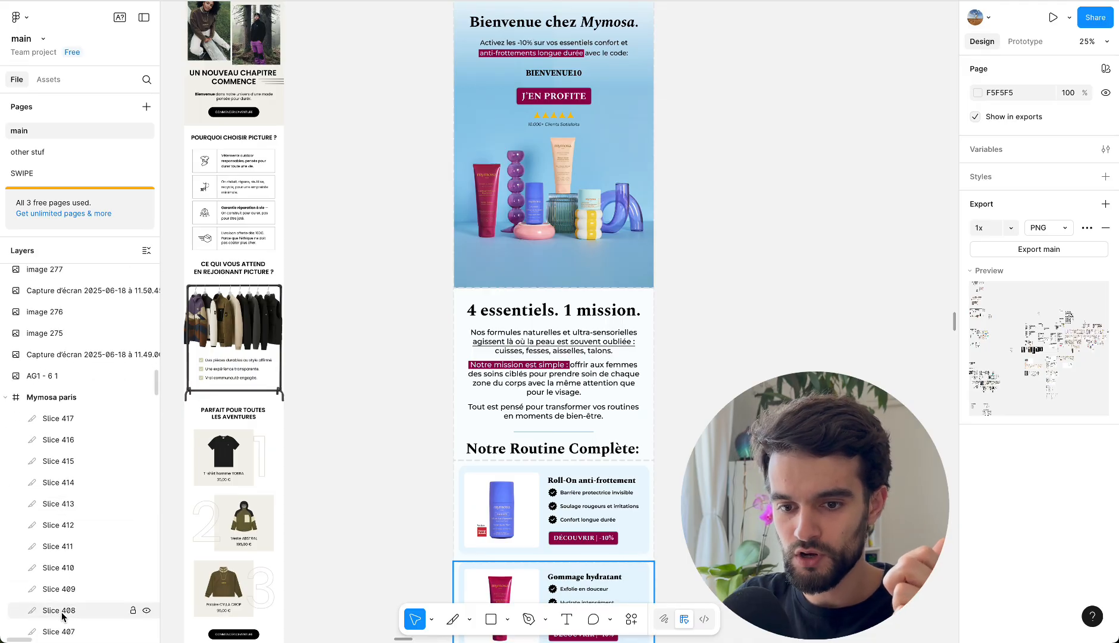
pyautogui.scroll(-3, 63, 615)
pyautogui.click(60, 595)
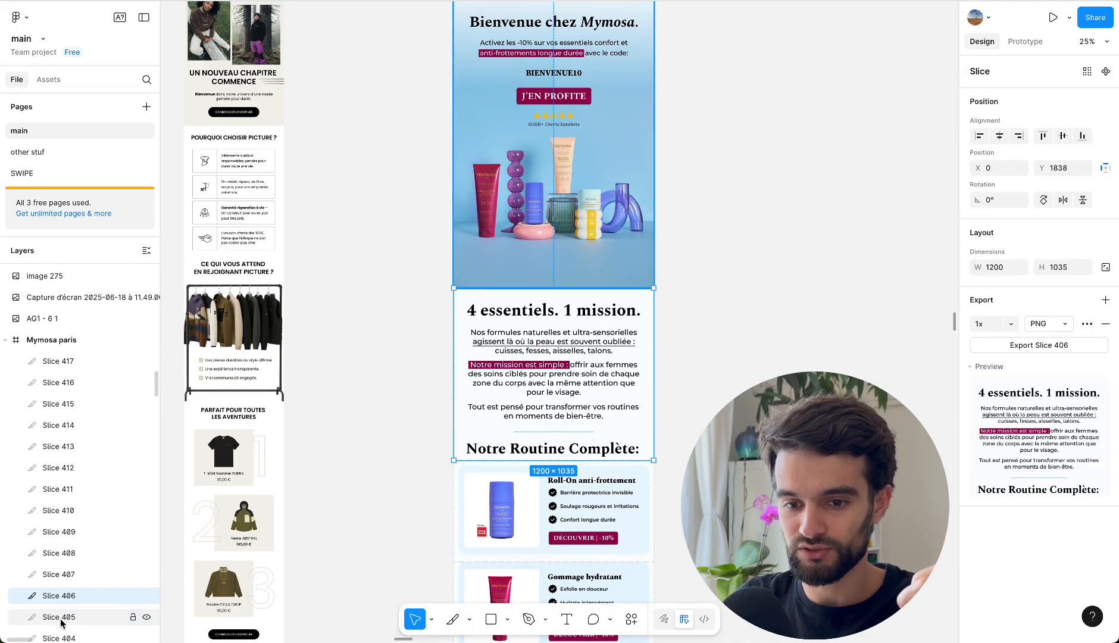
pyautogui.click(60, 617)
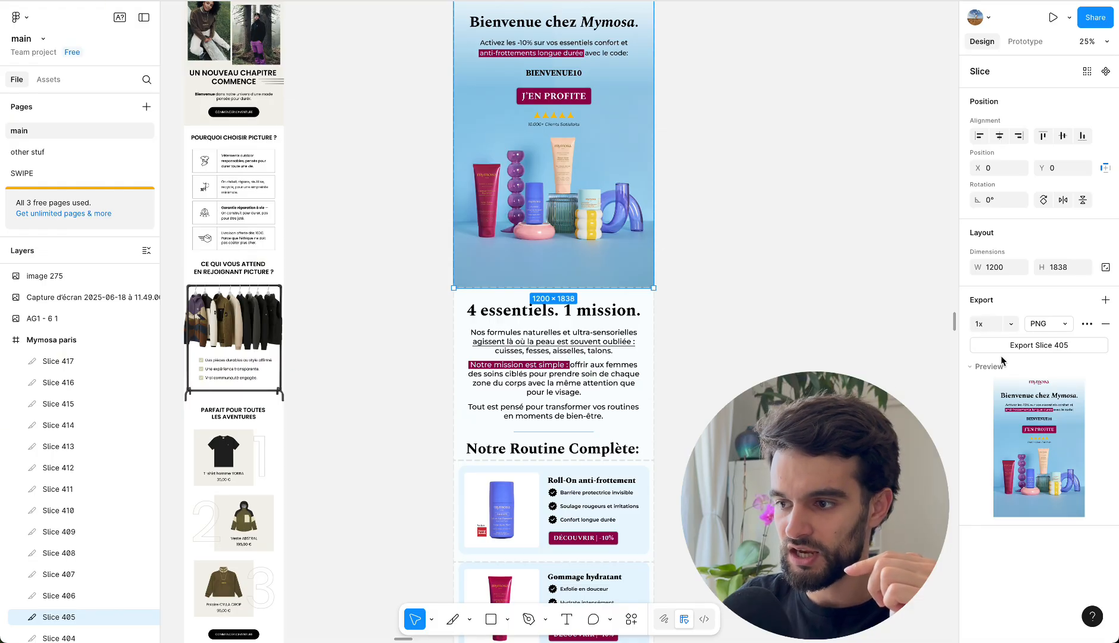
pyautogui.click(51, 602)
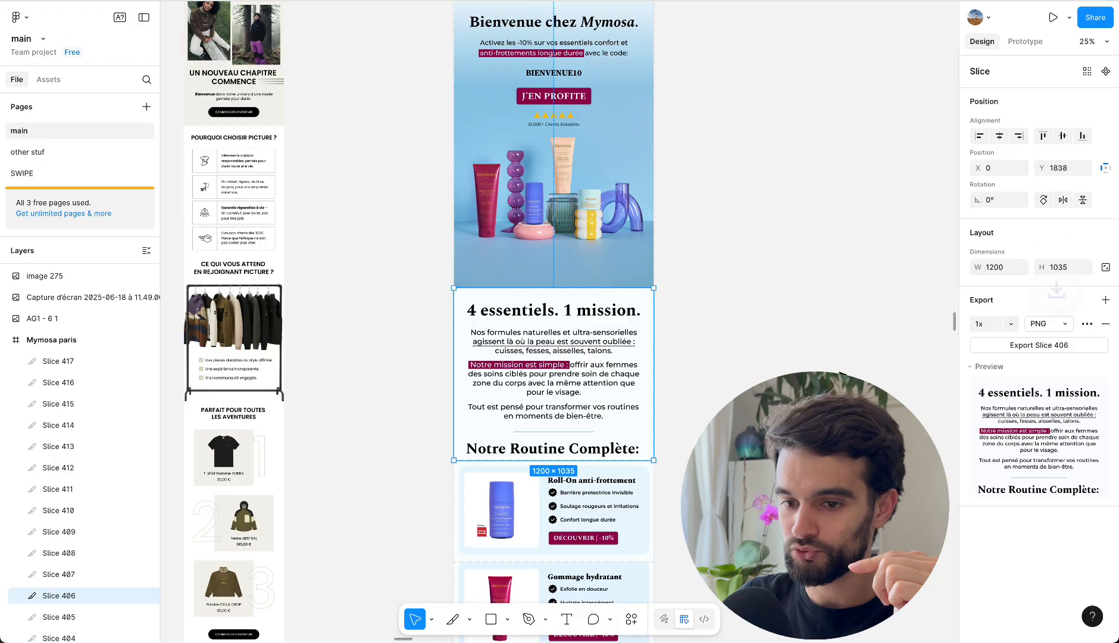
pyautogui.click(59, 574)
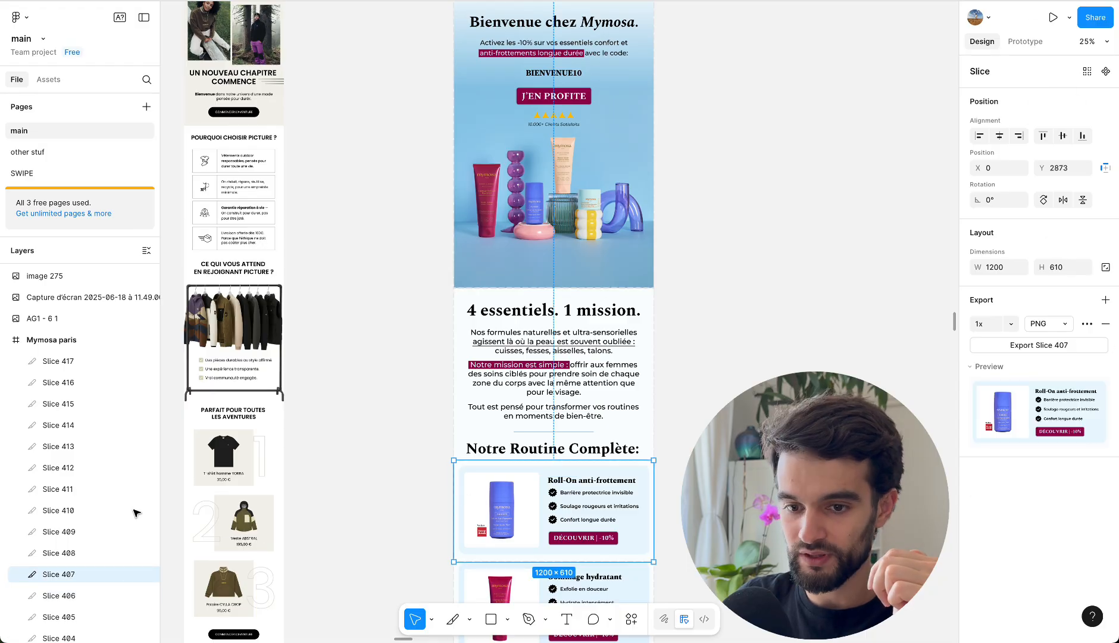
pyautogui.click(90, 557)
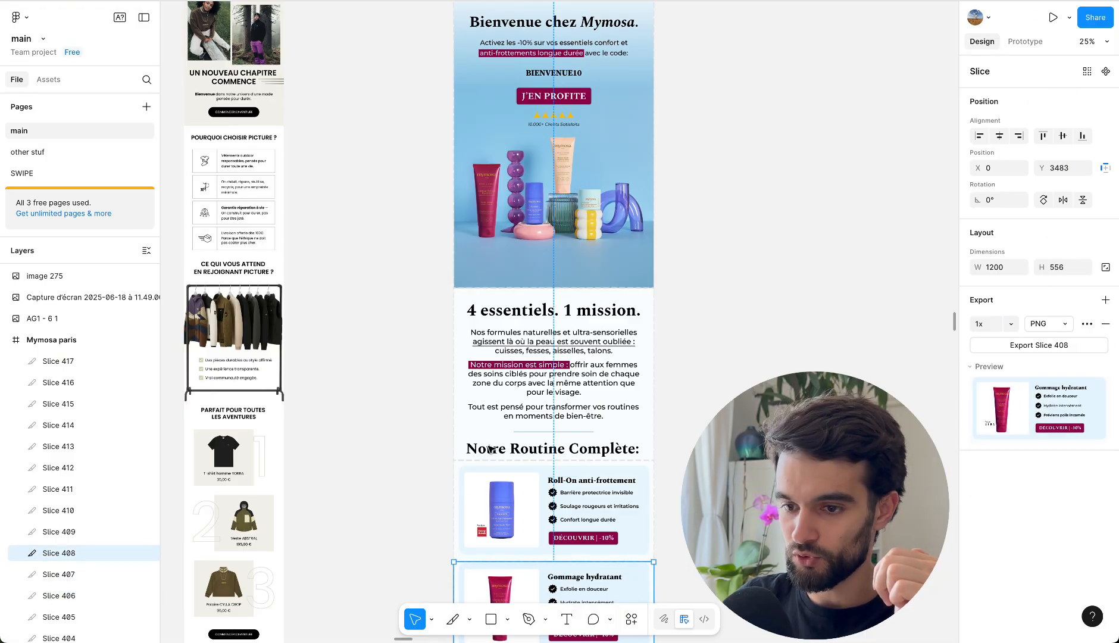
# Export the Masque lissage, Baume nourrissant and three "Le détail qui change tout" slices one by one as 1x PNG images.
pyautogui.click(150, 528)
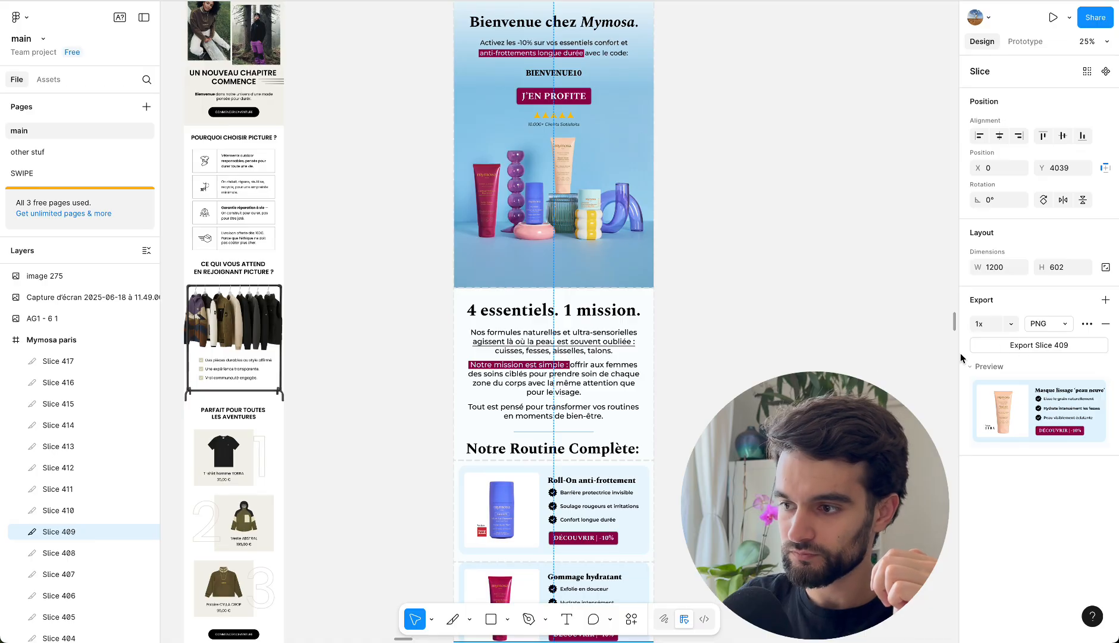
pyautogui.click(86, 511)
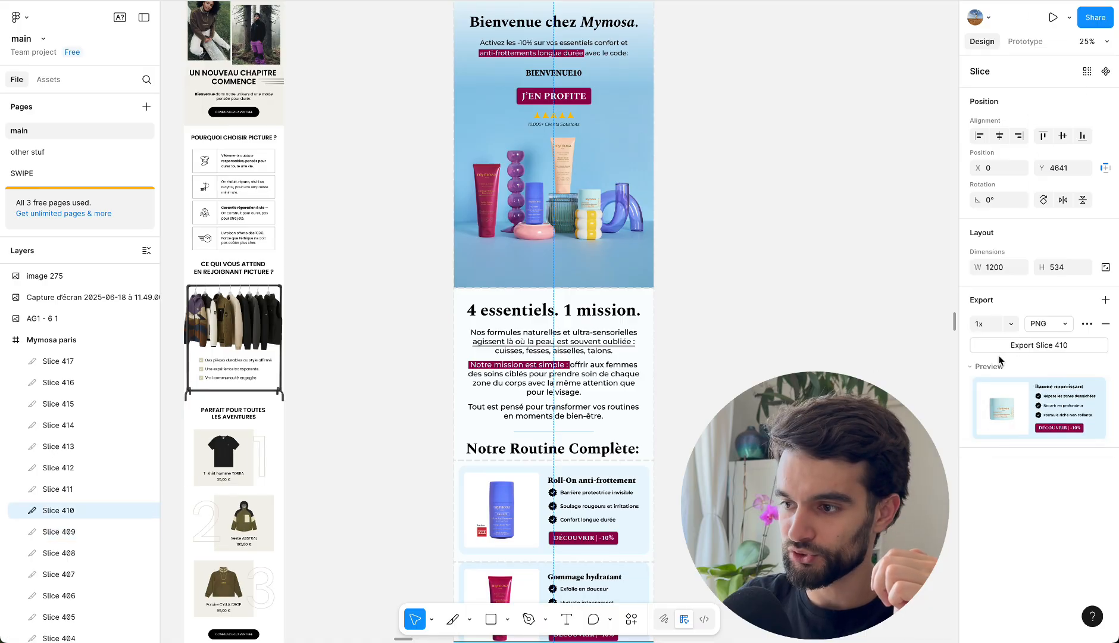
pyautogui.click(86, 489)
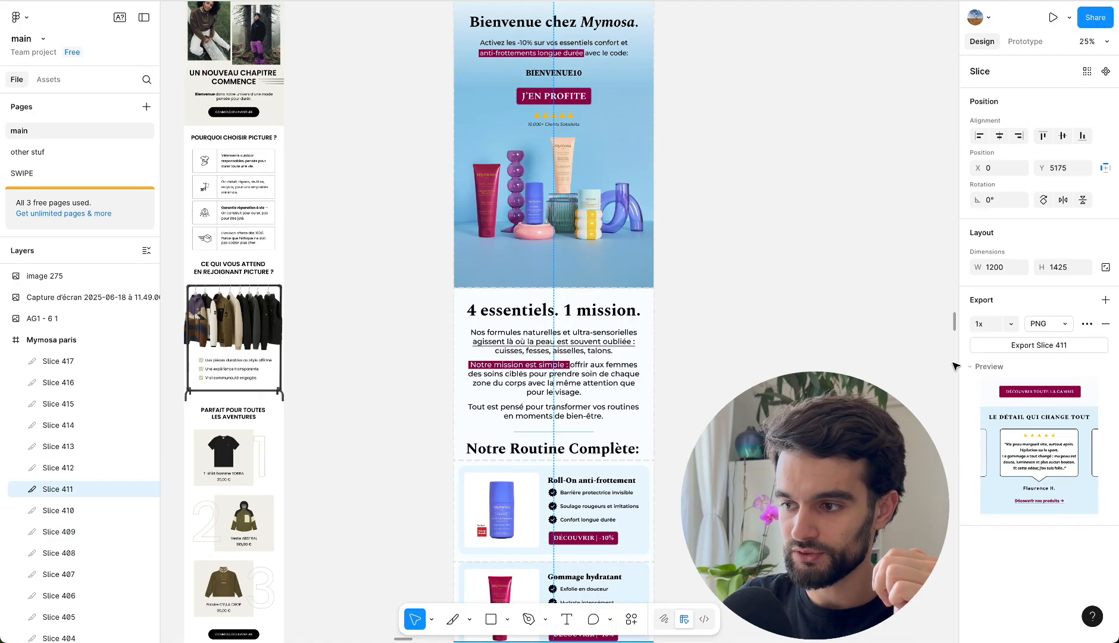
pyautogui.click(92, 469)
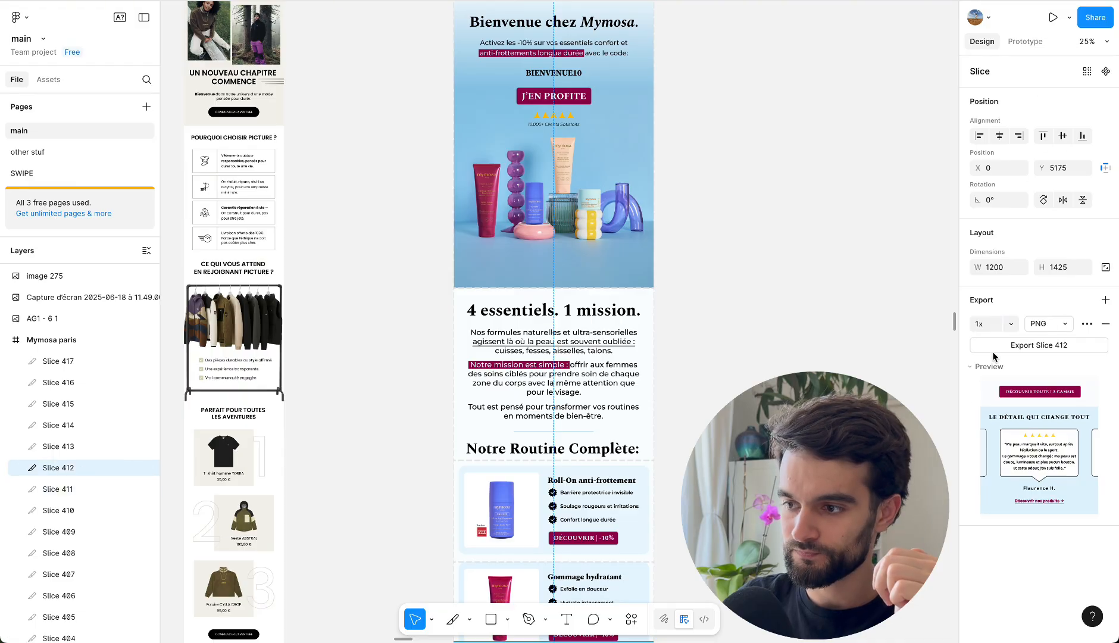
pyautogui.click(72, 446)
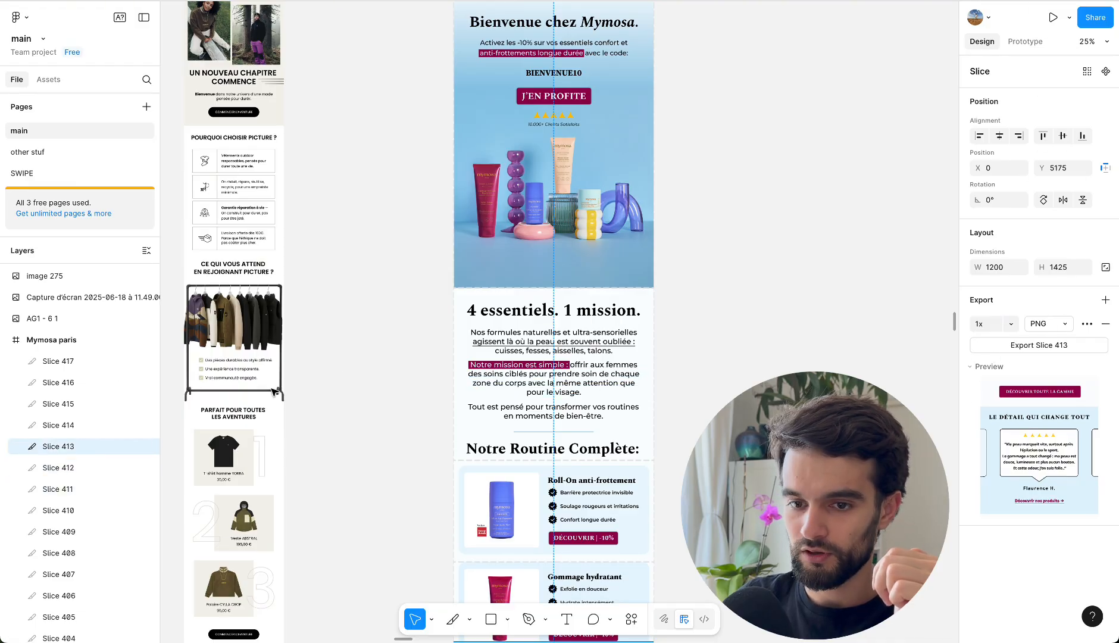
# Export the footer slices as 1x PNG images: the contact banner, Par tracas, Par zone and the Mymosa logo.
pyautogui.click(80, 425)
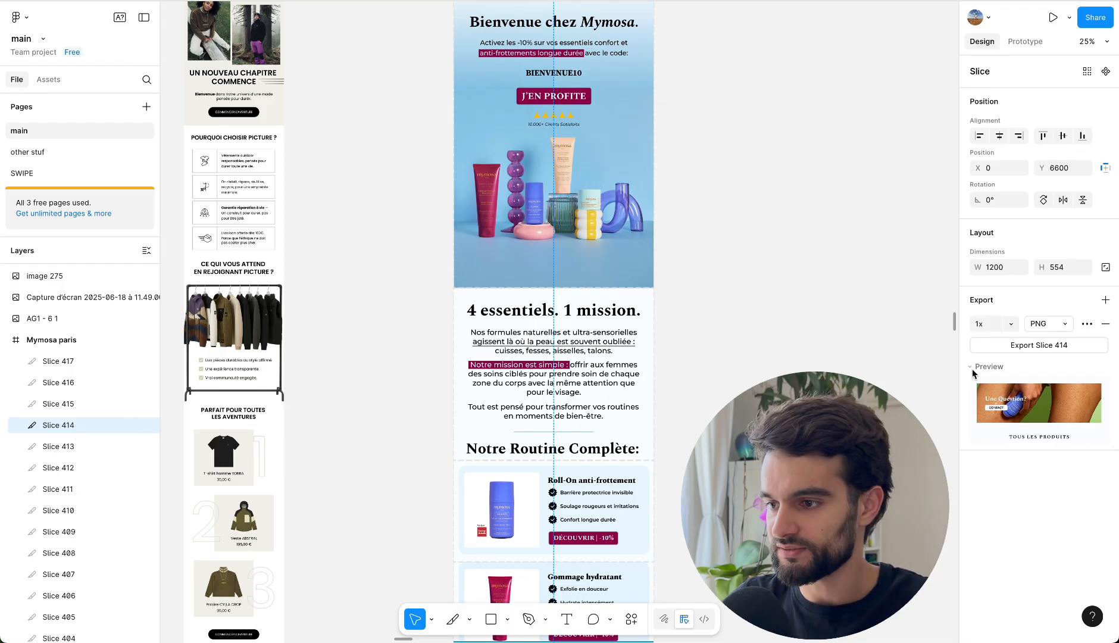
pyautogui.click(75, 405)
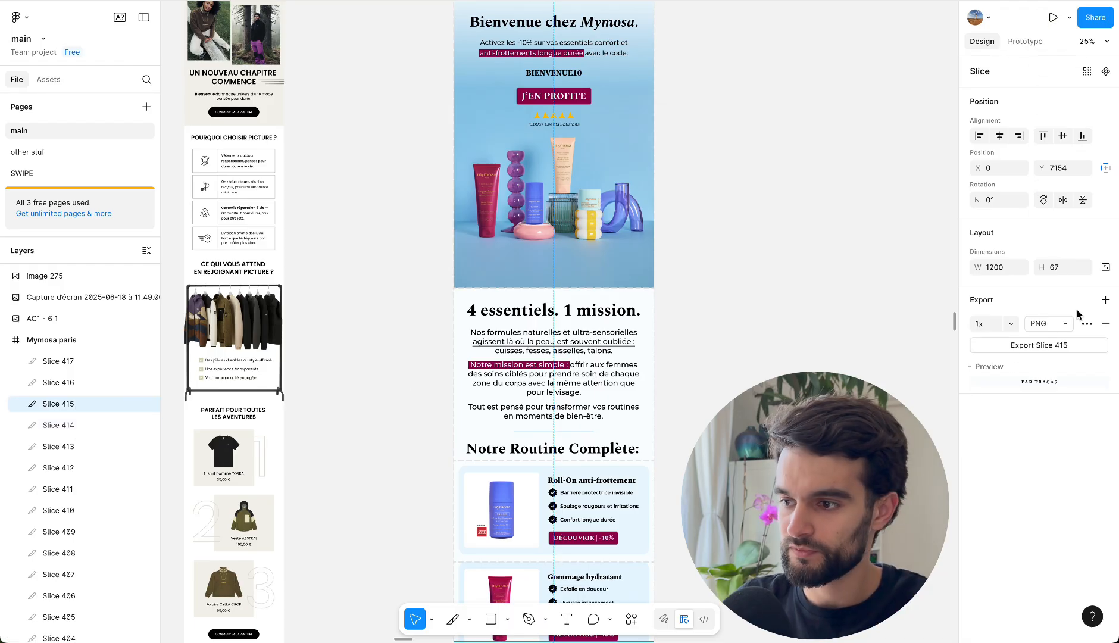
pyautogui.click(1062, 344)
pyautogui.click(81, 381)
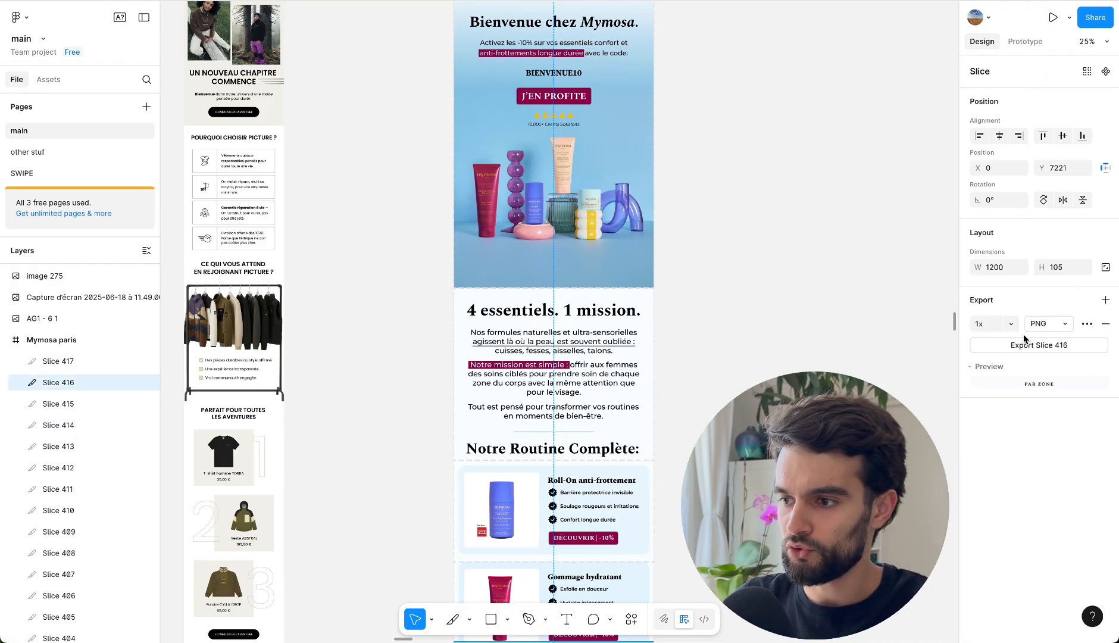
pyautogui.click(1023, 343)
pyautogui.click(69, 361)
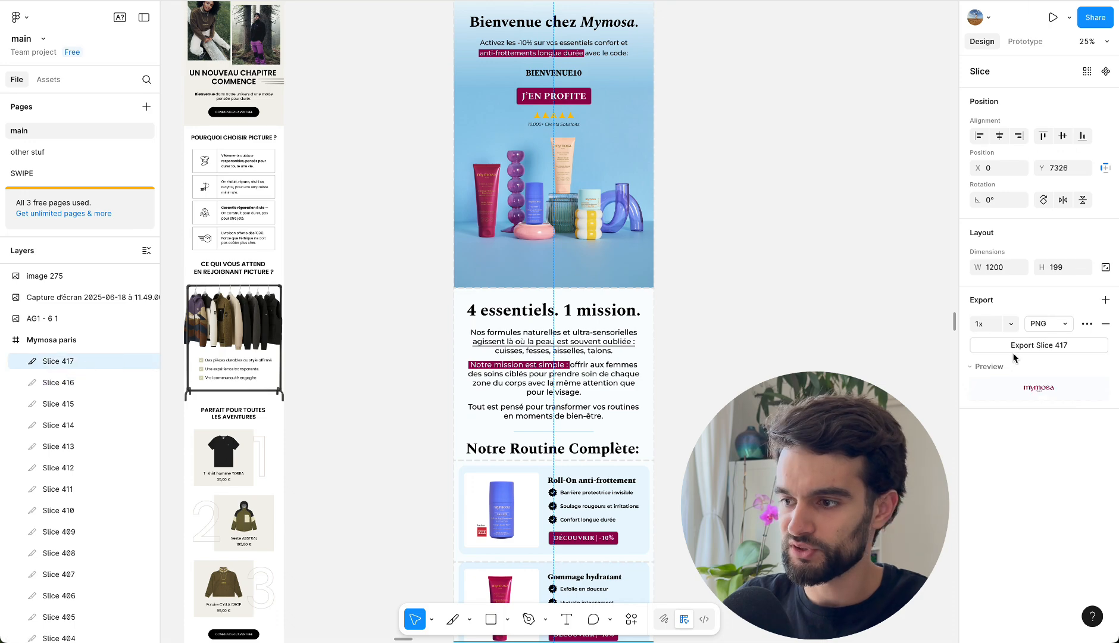
pyautogui.click(1010, 346)
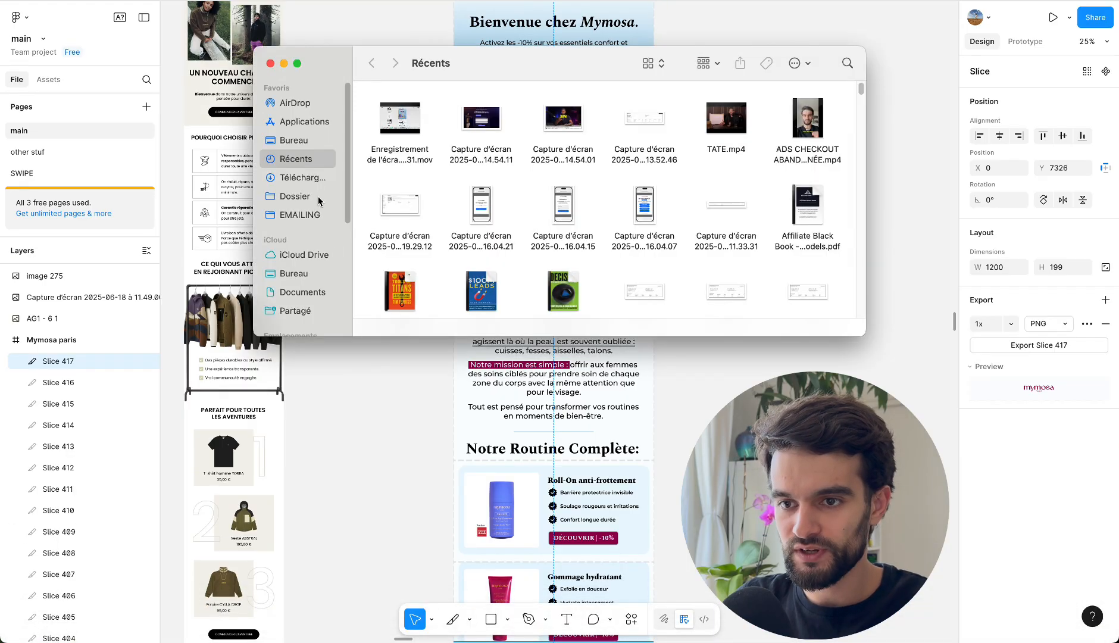
# Examine the file sizes of the exported slice PNGs in the Téléchargements folder, from Slice 405 up to Slice 410.
pyautogui.click(316, 177)
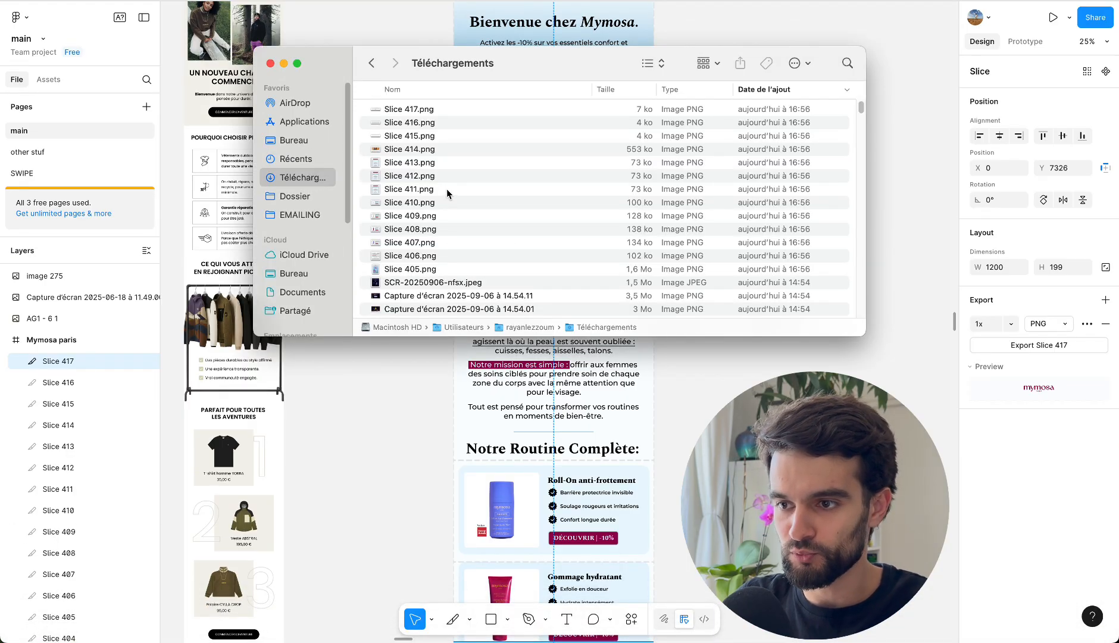
pyautogui.click(436, 286)
pyautogui.click(433, 275)
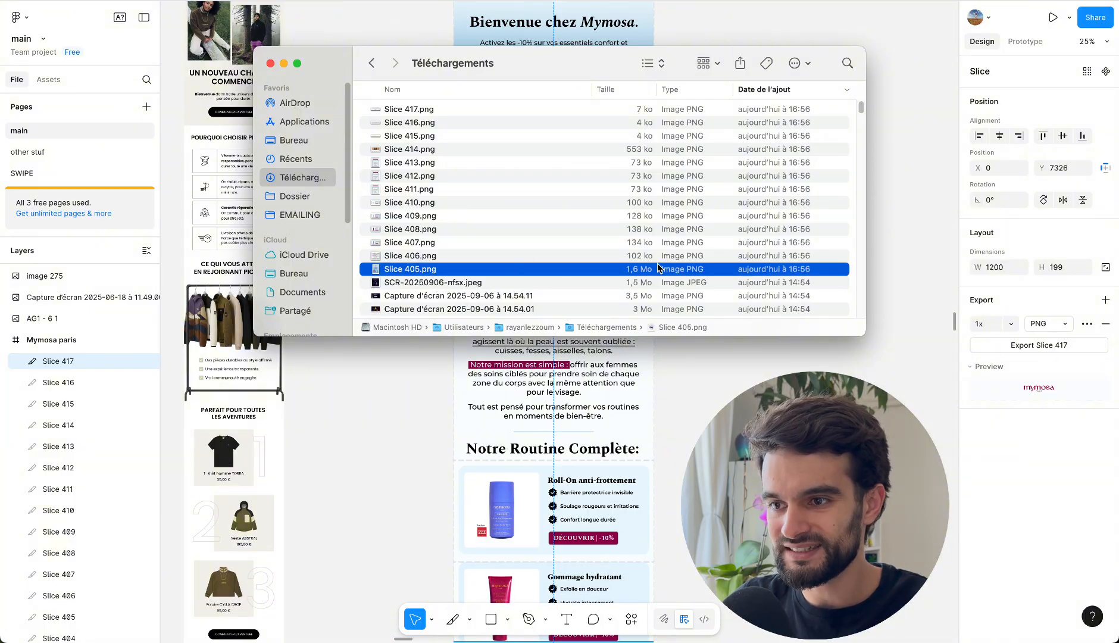
pyautogui.click(598, 259)
pyautogui.click(593, 241)
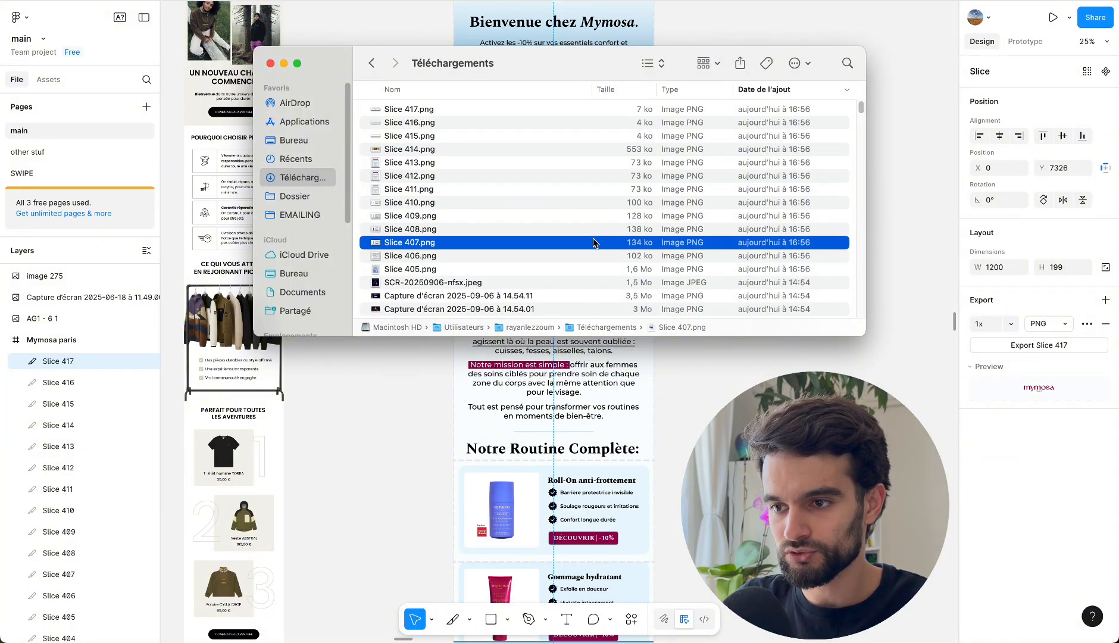
pyautogui.click(591, 229)
pyautogui.click(591, 217)
pyautogui.click(587, 204)
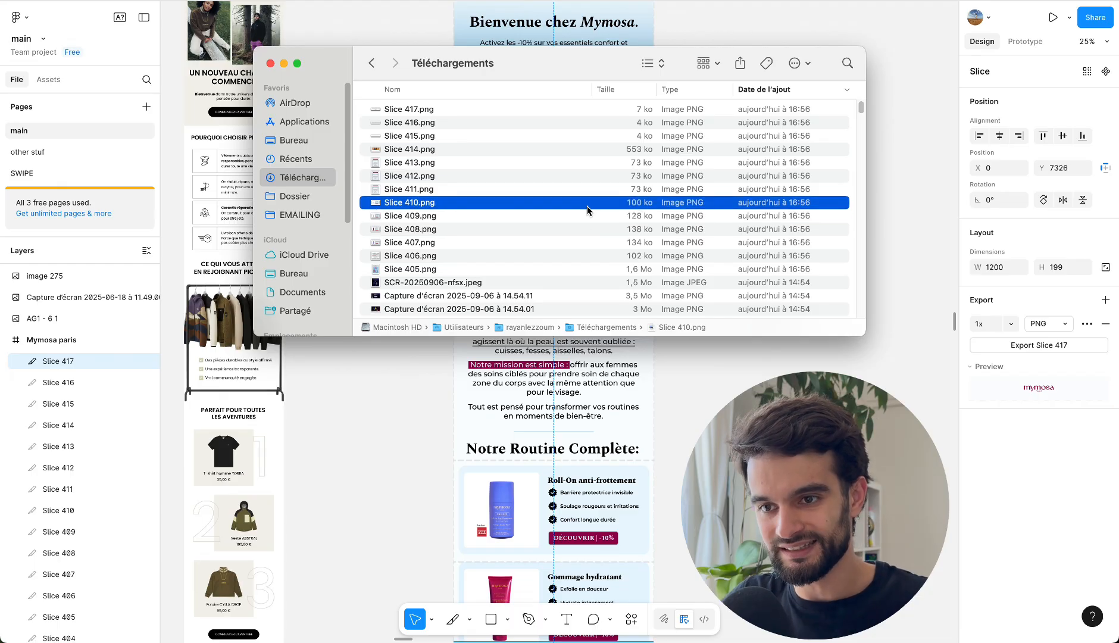
pyautogui.click(523, 269)
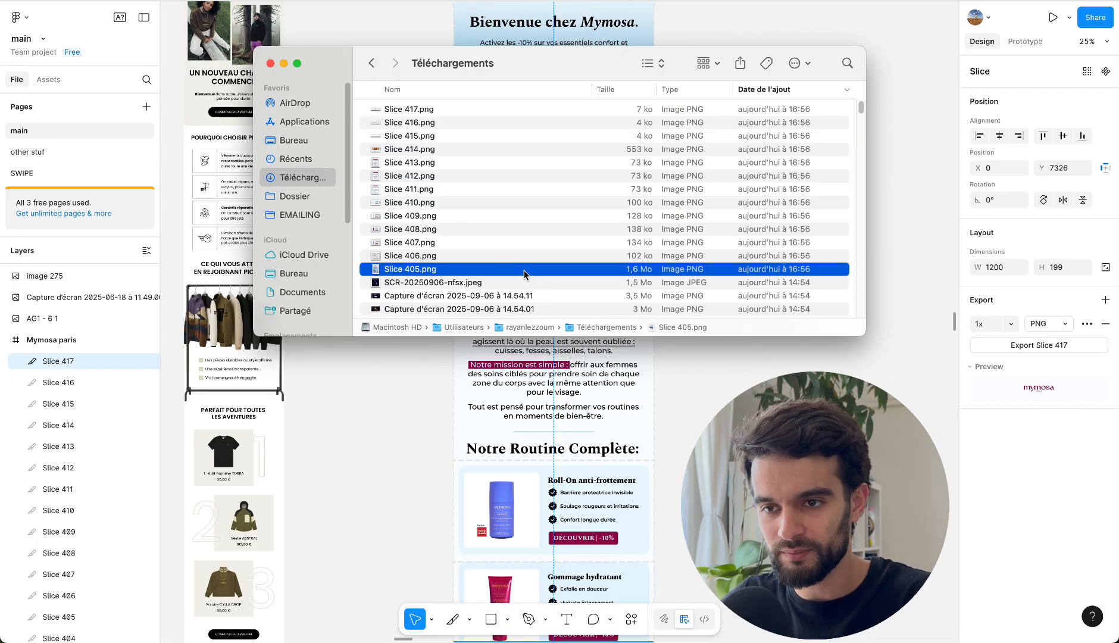
# Close the file window and open the iLoveIMG Compress Image page in the browser.
pyautogui.press('super+w')
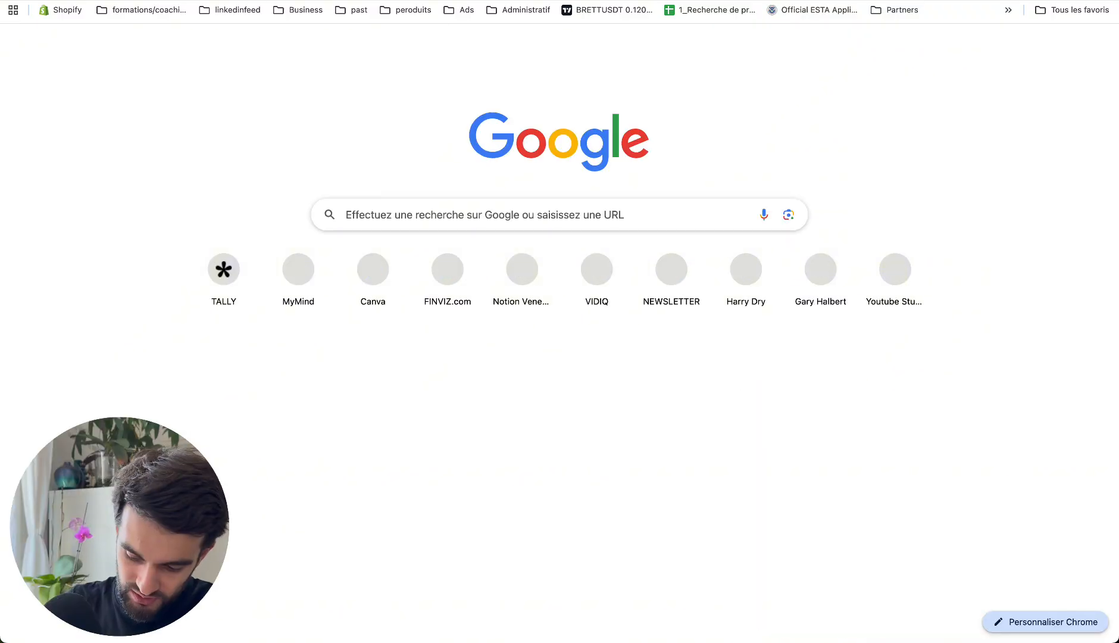
pyautogui.write('com')
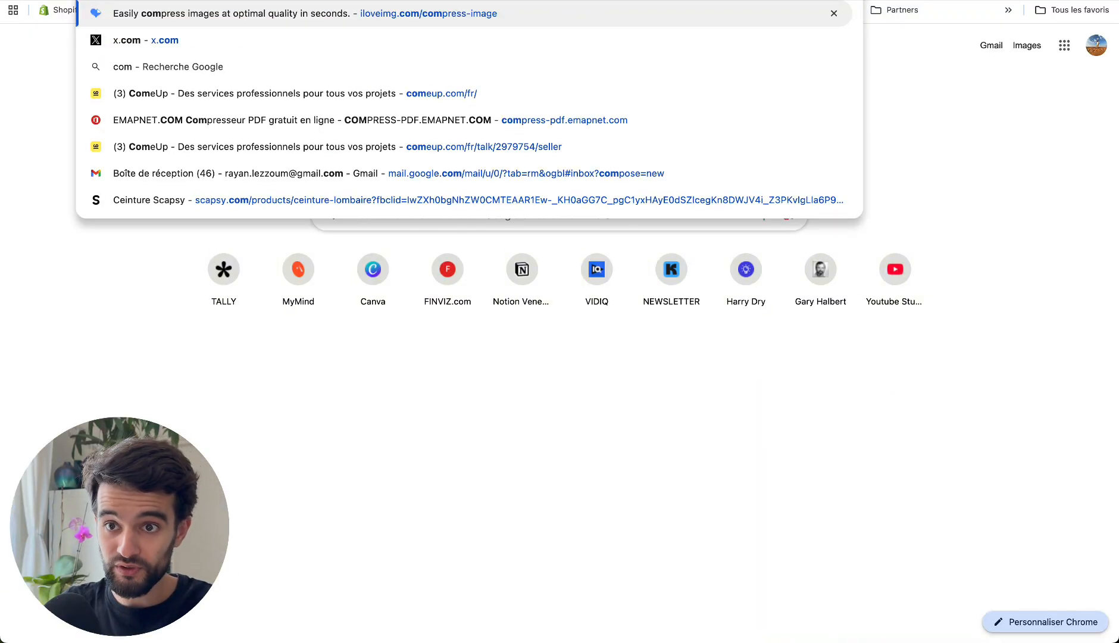
pyautogui.press('Return')
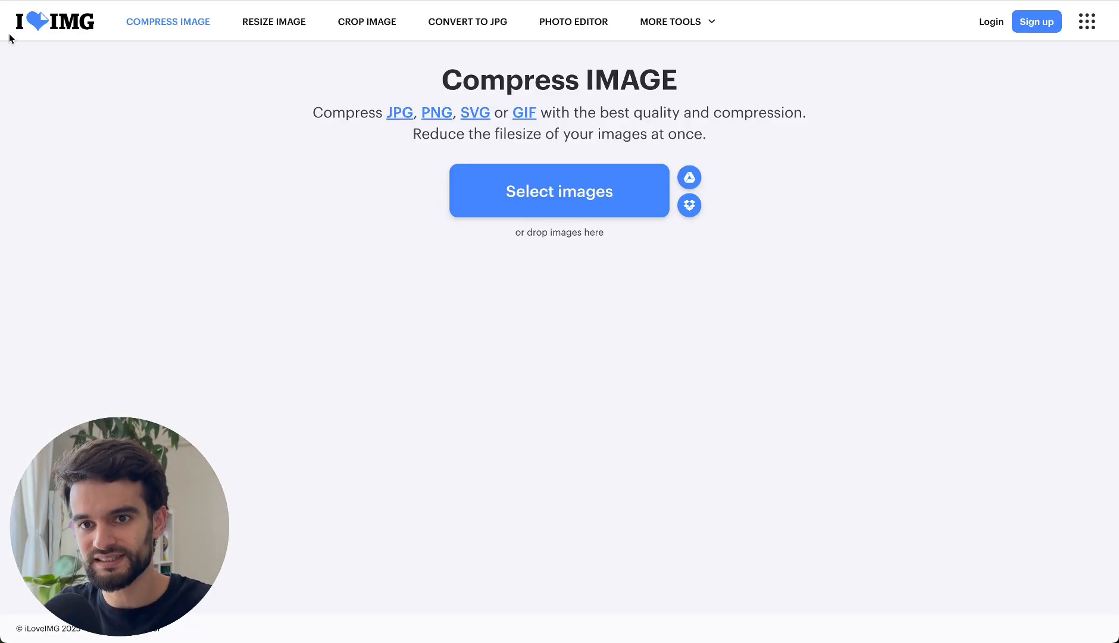
pyautogui.moveTo(436, 80); pyautogui.dragTo(731, 87)
pyautogui.click(731, 88)
# Compress Slice 405.png through Slice 417.png from the Téléchargements folder in iLoveIMG and check the size reduction.
pyautogui.click(47, 624)
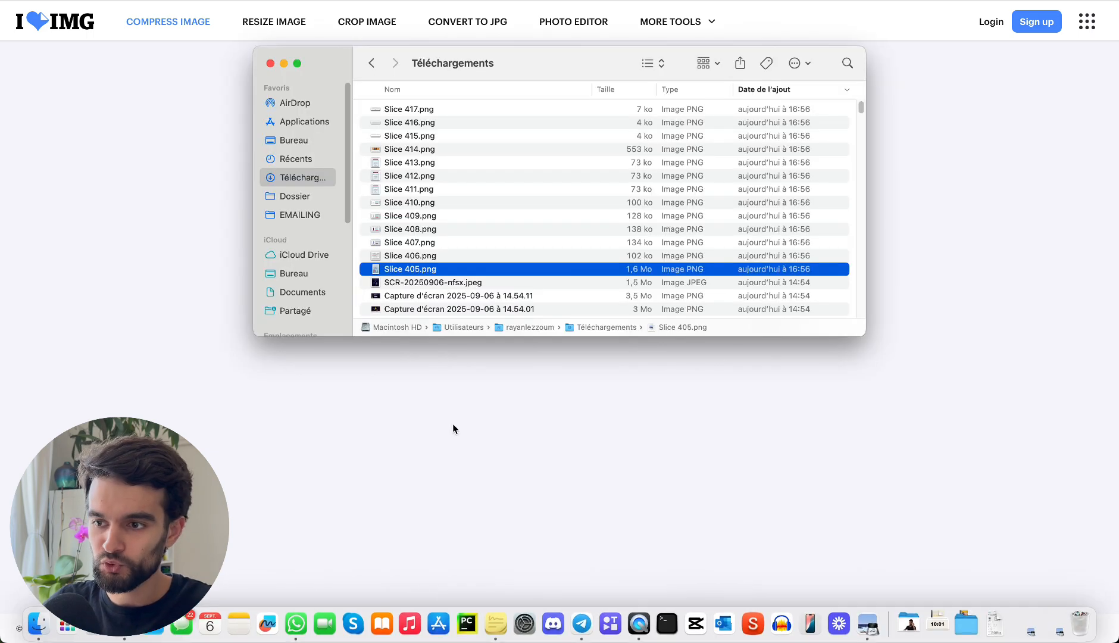
pyautogui.moveTo(369, 270); pyautogui.dragTo(390, 107)
pyautogui.moveTo(446, 172); pyautogui.dragTo(222, 209)
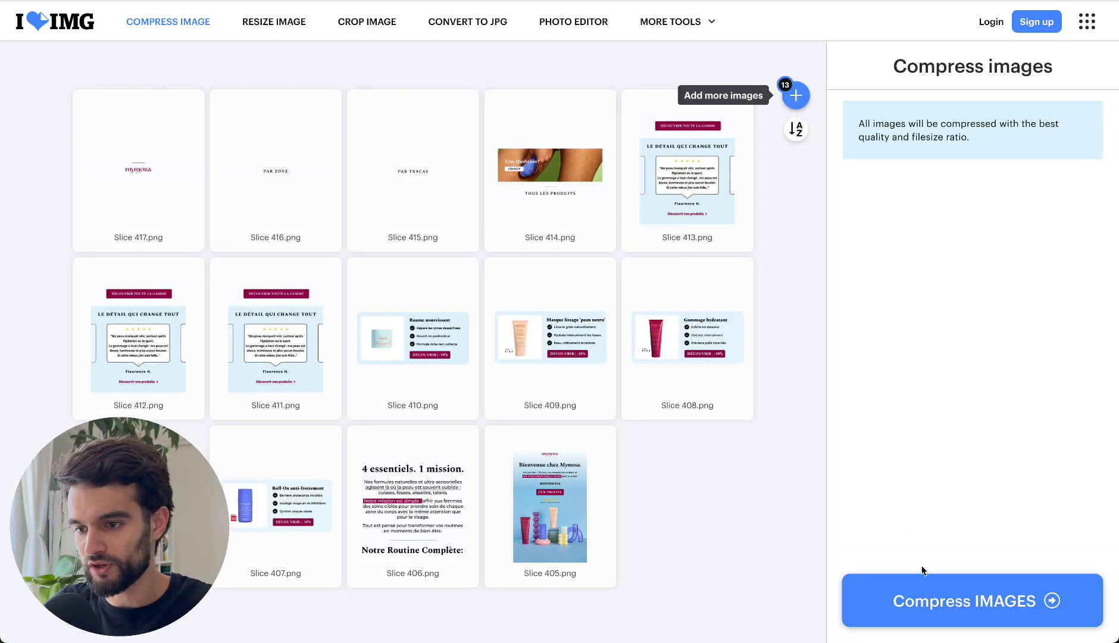
pyautogui.click(889, 605)
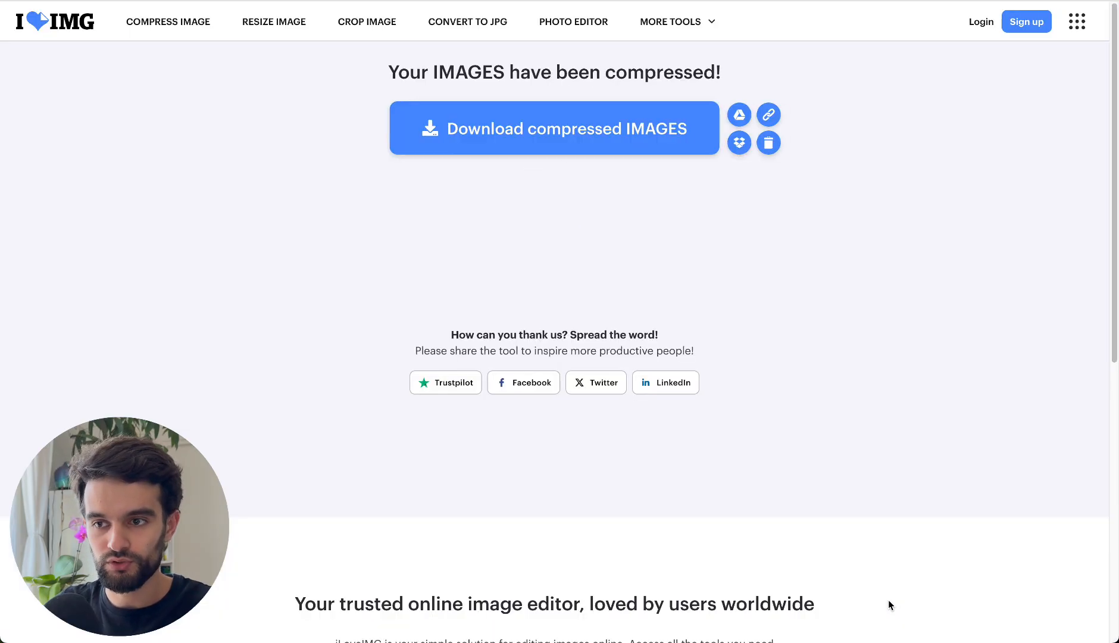
pyautogui.moveTo(633, 228); pyautogui.dragTo(557, 209)
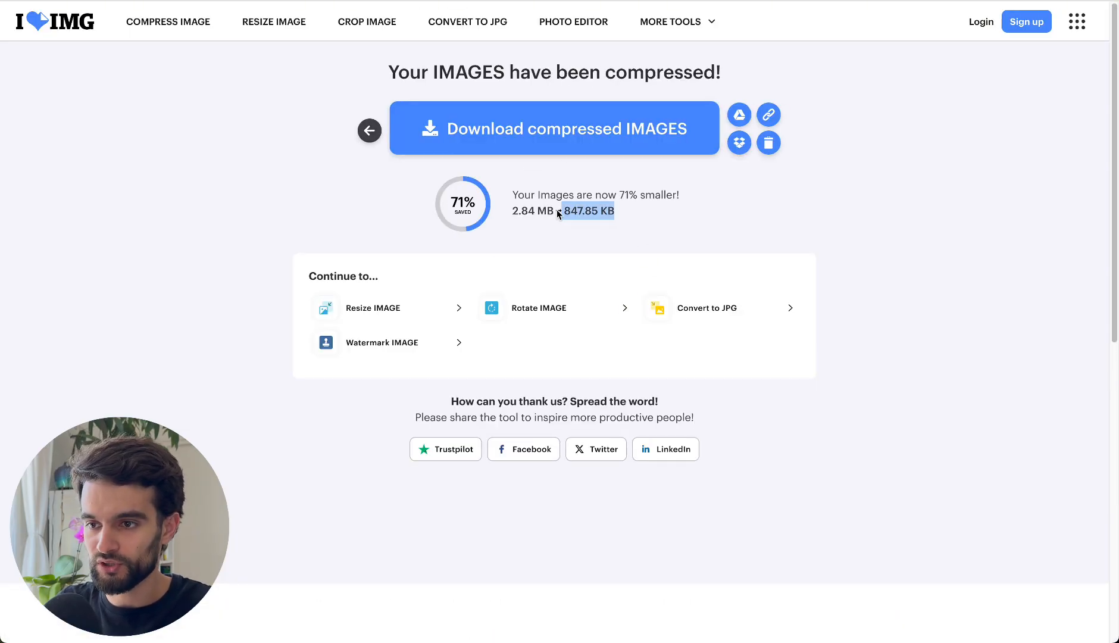
pyautogui.click(548, 232)
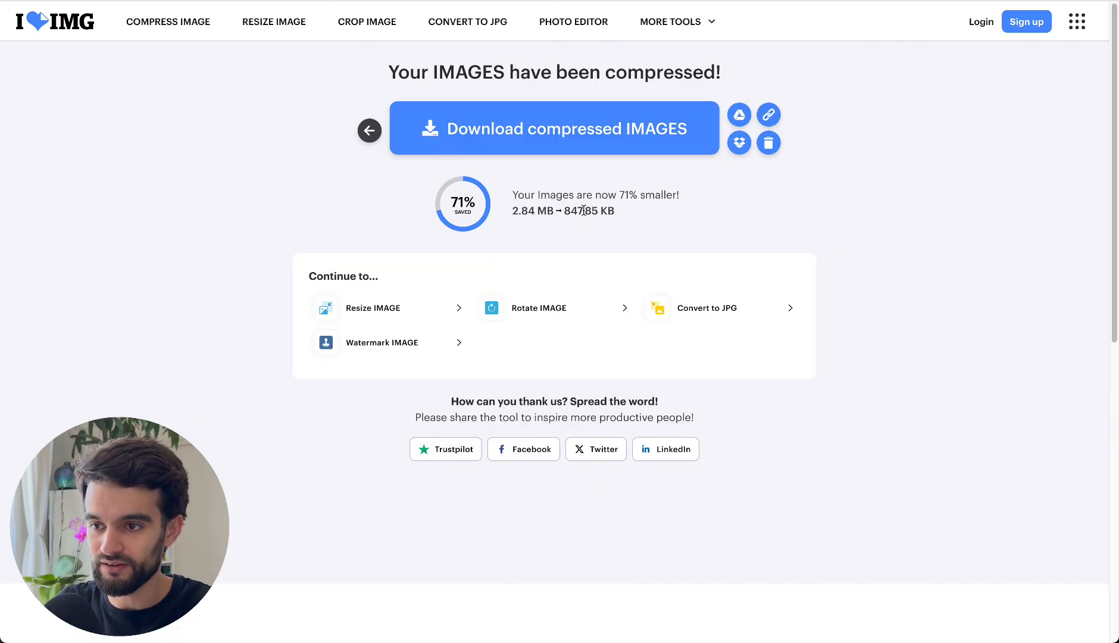
pyautogui.moveTo(598, 207); pyautogui.dragTo(501, 196)
pyautogui.click(532, 216)
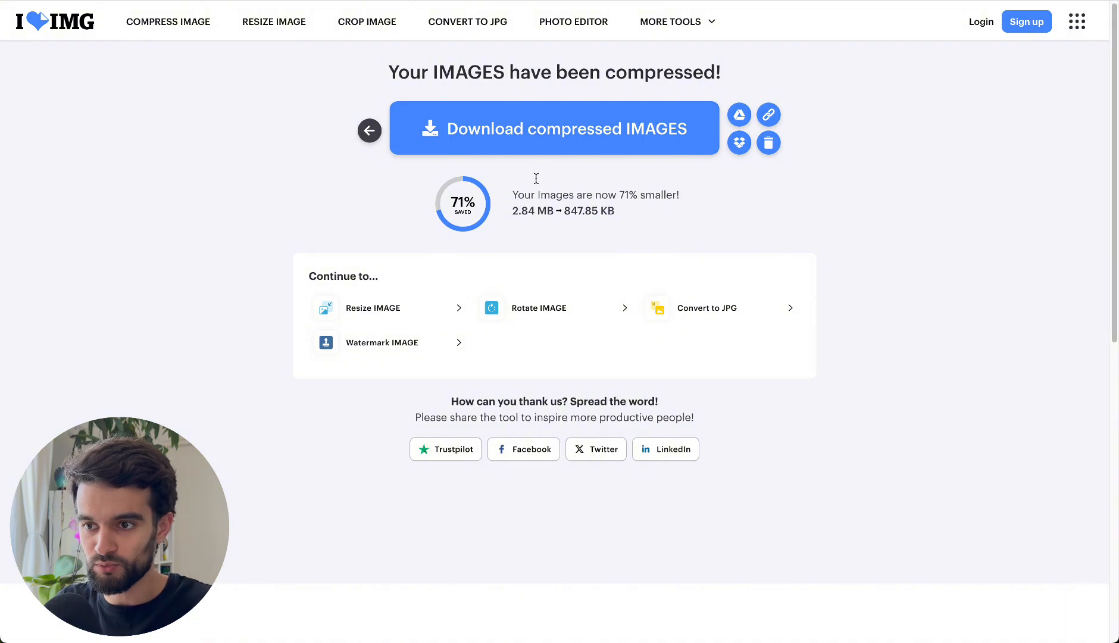
# Download the compressed images, extract iloveimg-compressed.zip and open the resulting iloveimg-compressed folder.
pyautogui.click(529, 144)
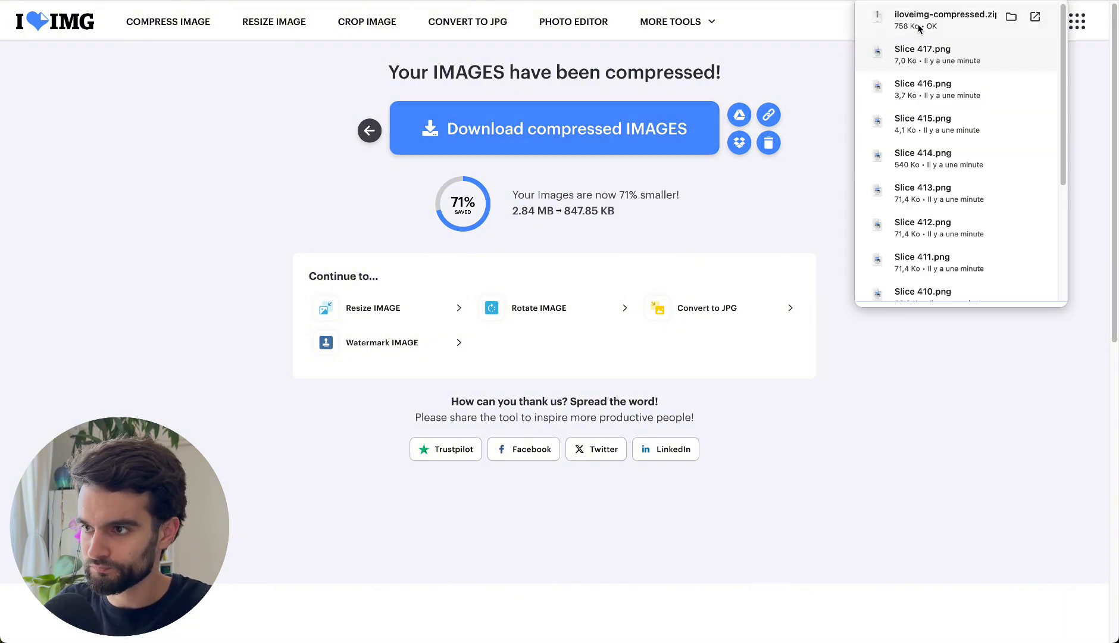
pyautogui.click(875, 27)
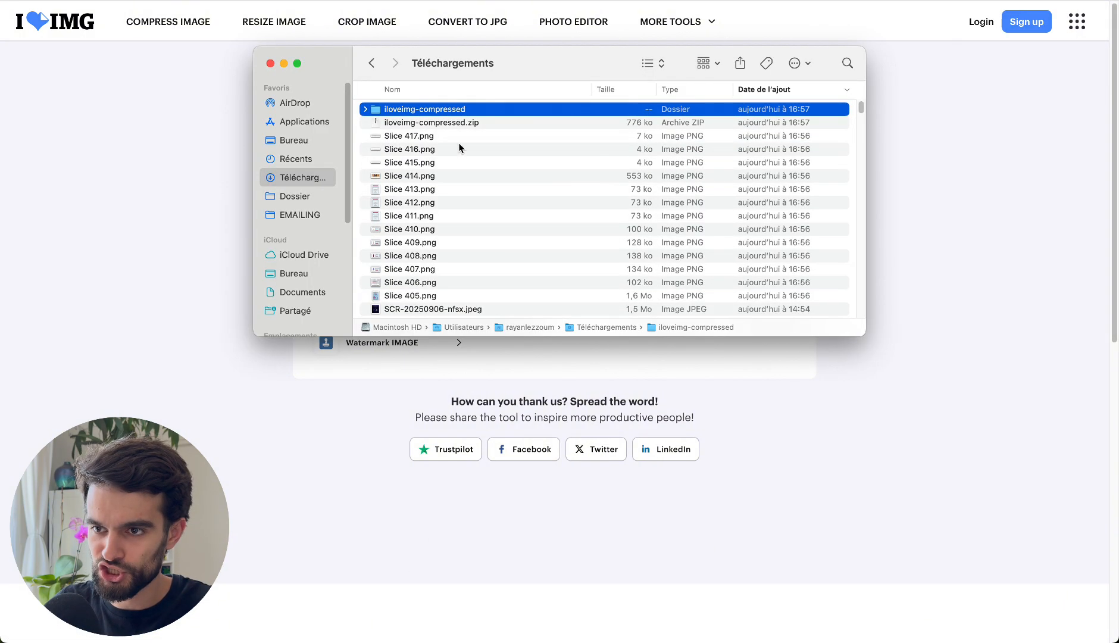
pyautogui.doubleClick(430, 110)
pyautogui.moveTo(447, 68); pyautogui.dragTo(756, 187)
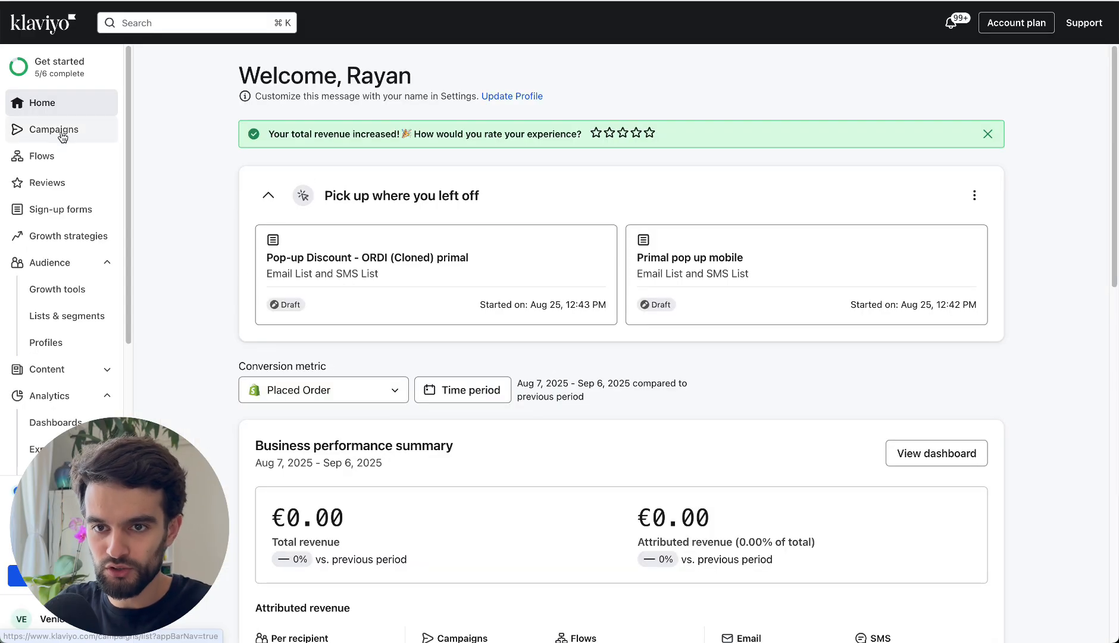
# Switch to Klaviyo, dismiss the campaign planner and create an email campaign named "test >".
pyautogui.click(59, 131)
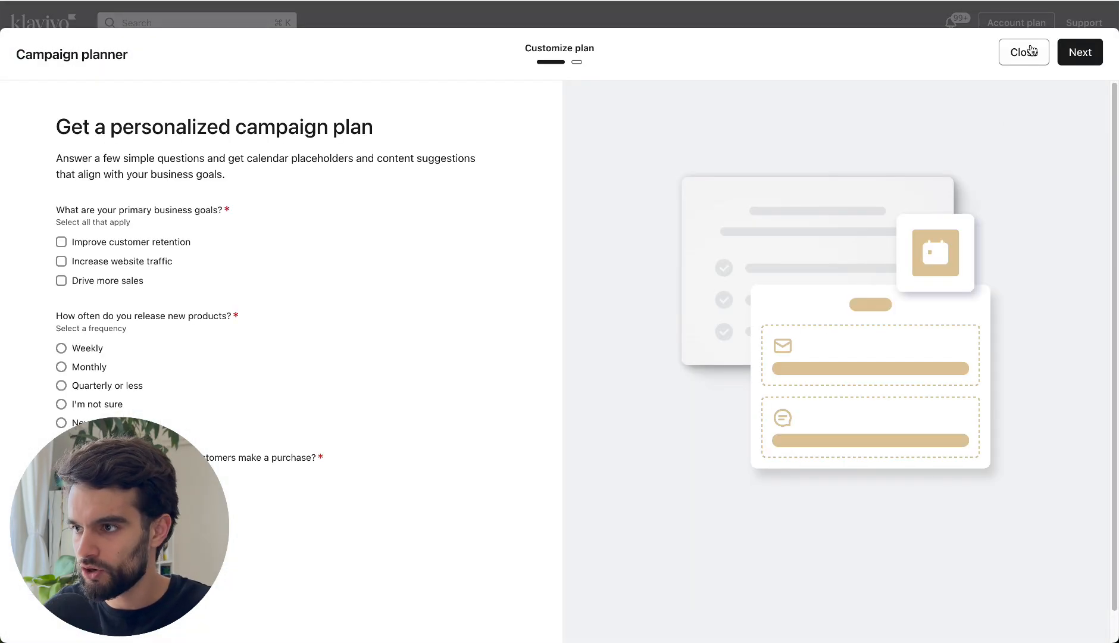
pyautogui.click(1031, 50)
pyautogui.click(1042, 124)
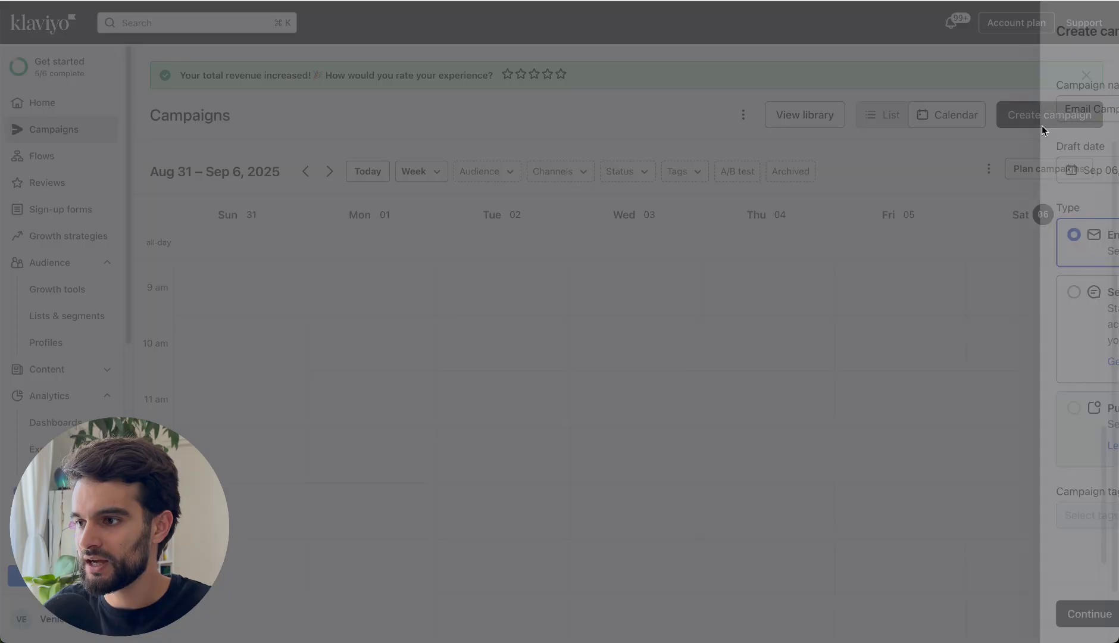
pyautogui.tripleClick(933, 108)
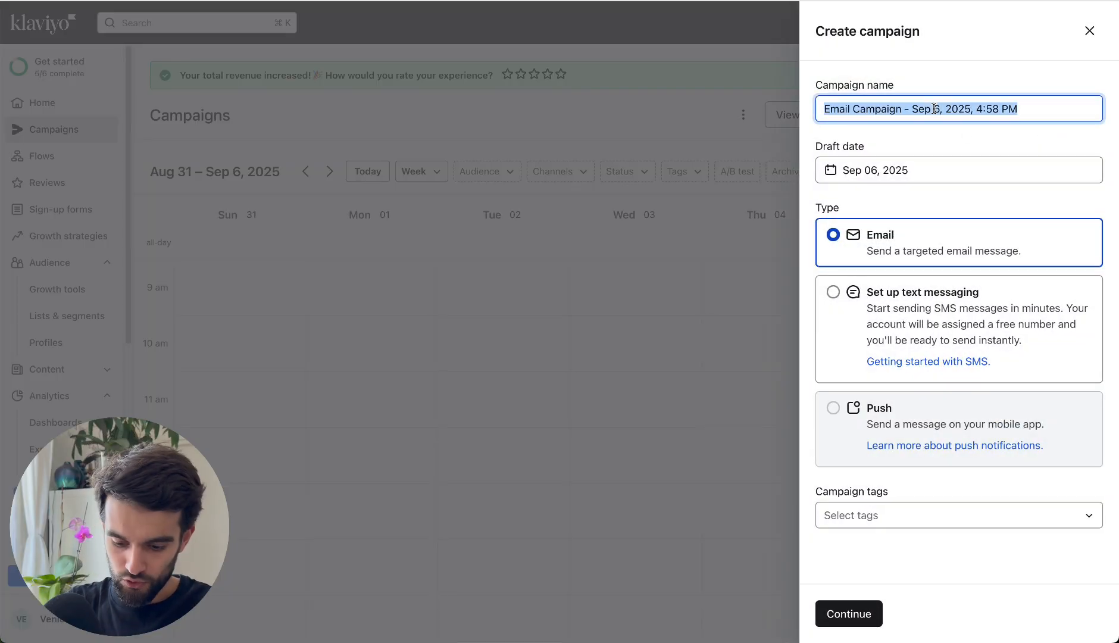
pyautogui.write('test >')
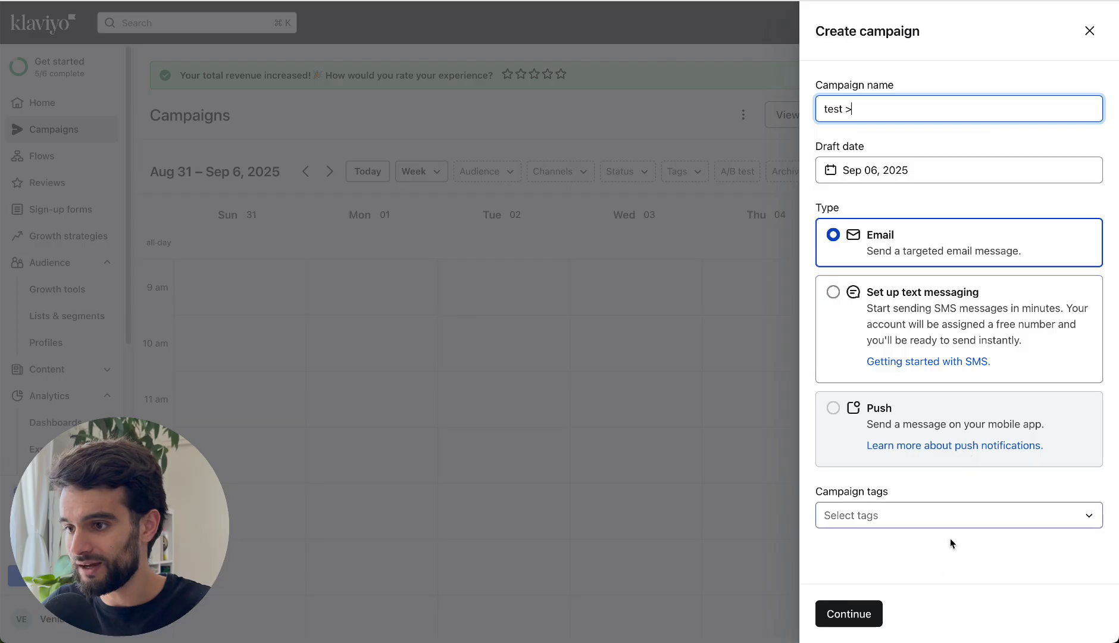
pyautogui.click(843, 613)
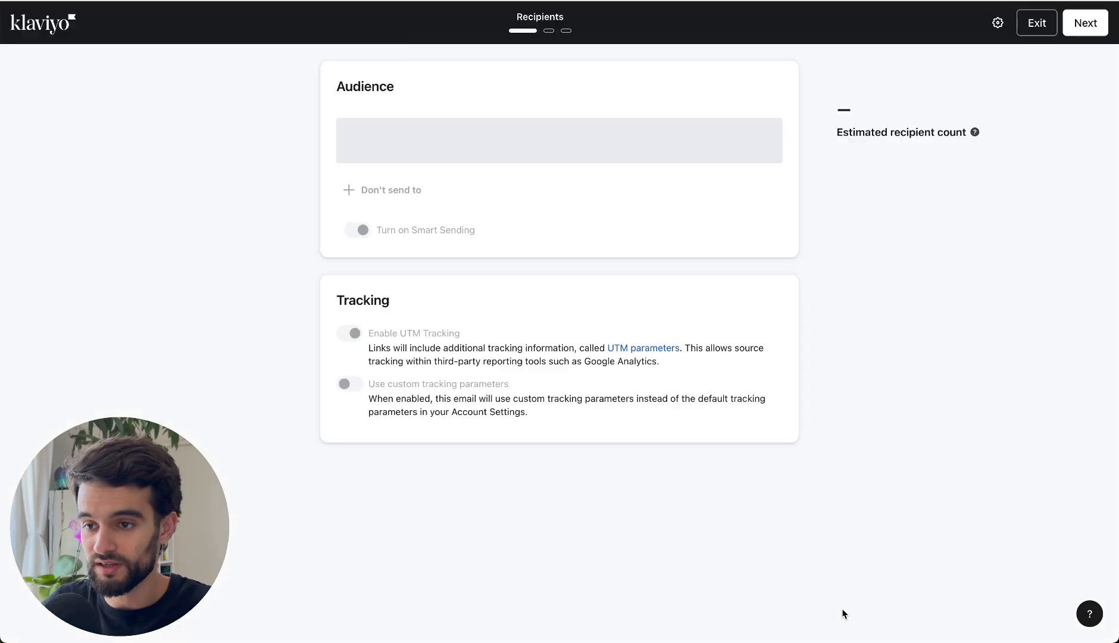
# Set Email List as the campaign's audience and continue to the message setup.
pyautogui.click(476, 146)
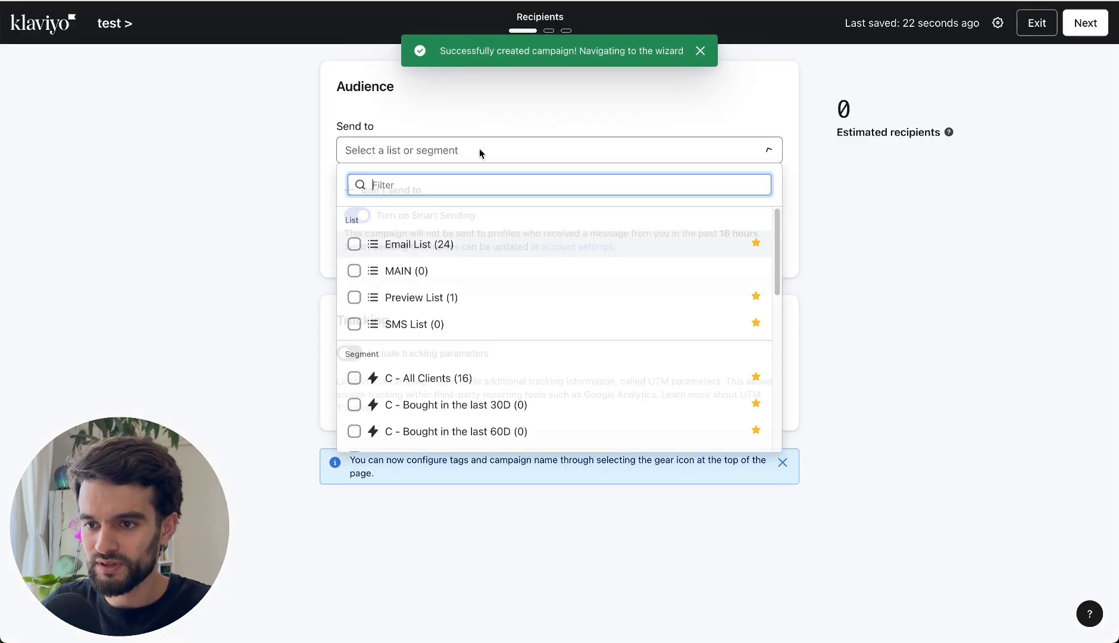
pyautogui.click(353, 249)
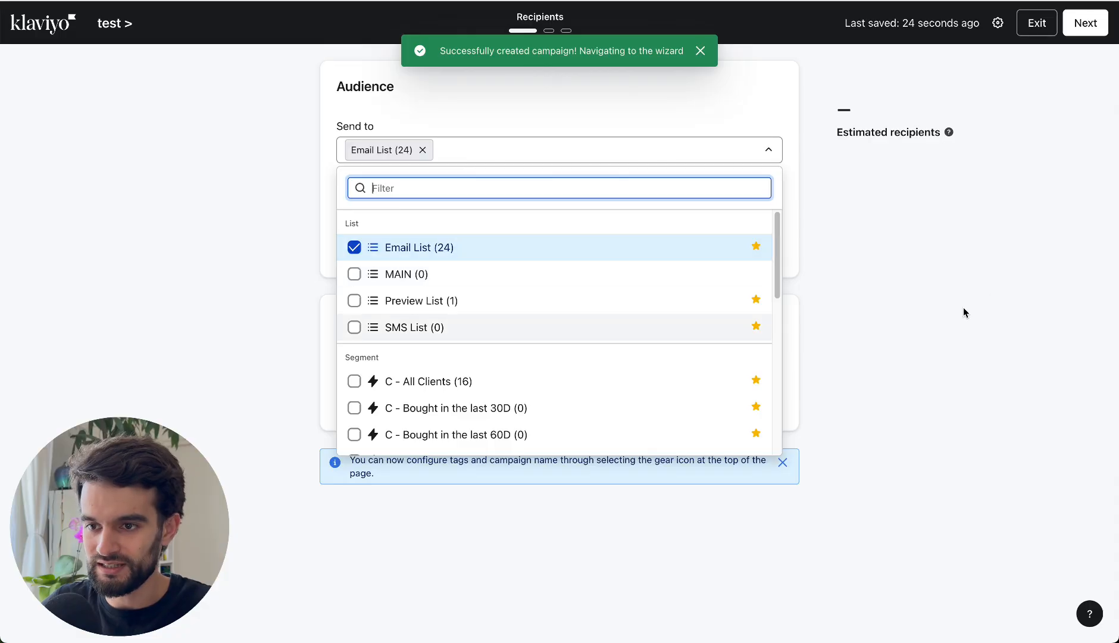
pyautogui.click(963, 307)
pyautogui.click(1078, 24)
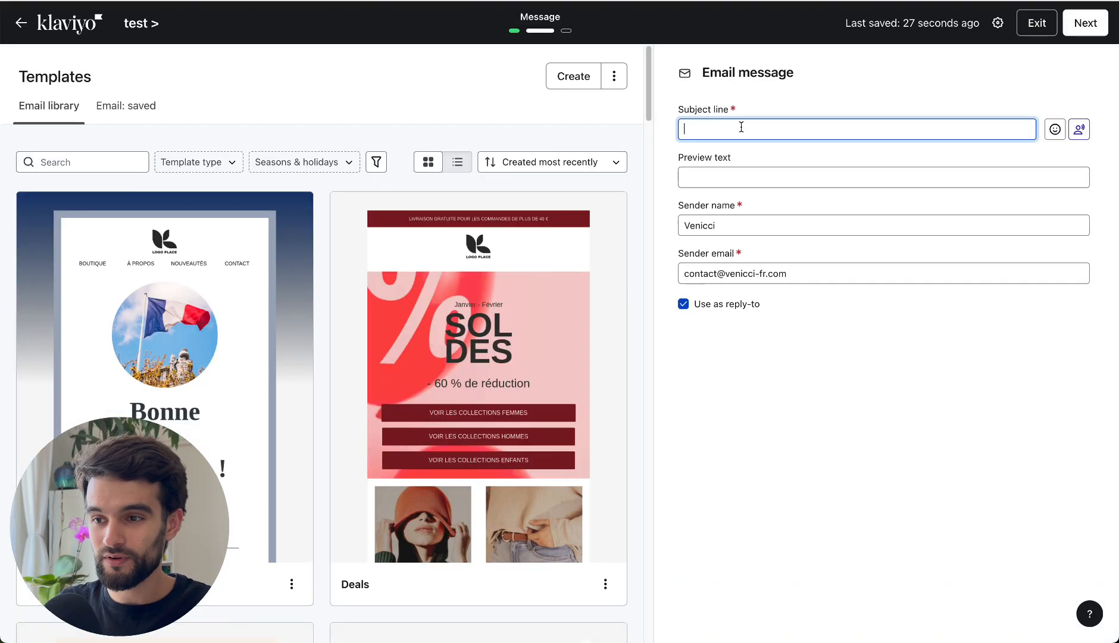
# Set the subject line to "venez acheter nos produits" and create a new email from scratch for the campaign.
pyautogui.write('ve')
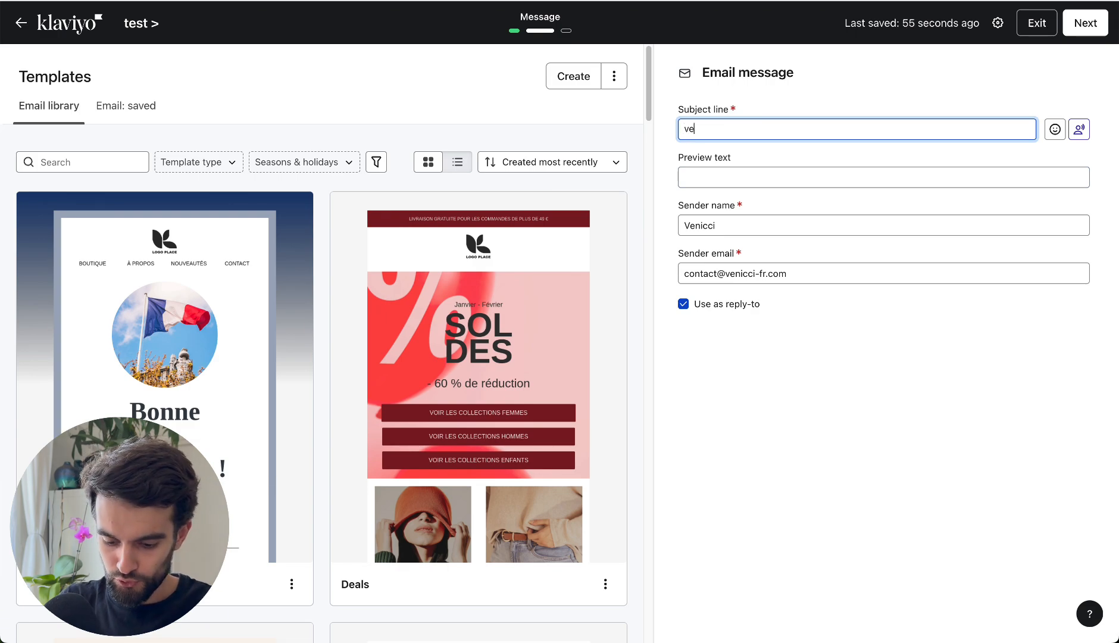
pyautogui.write('nez acheter nos produits')
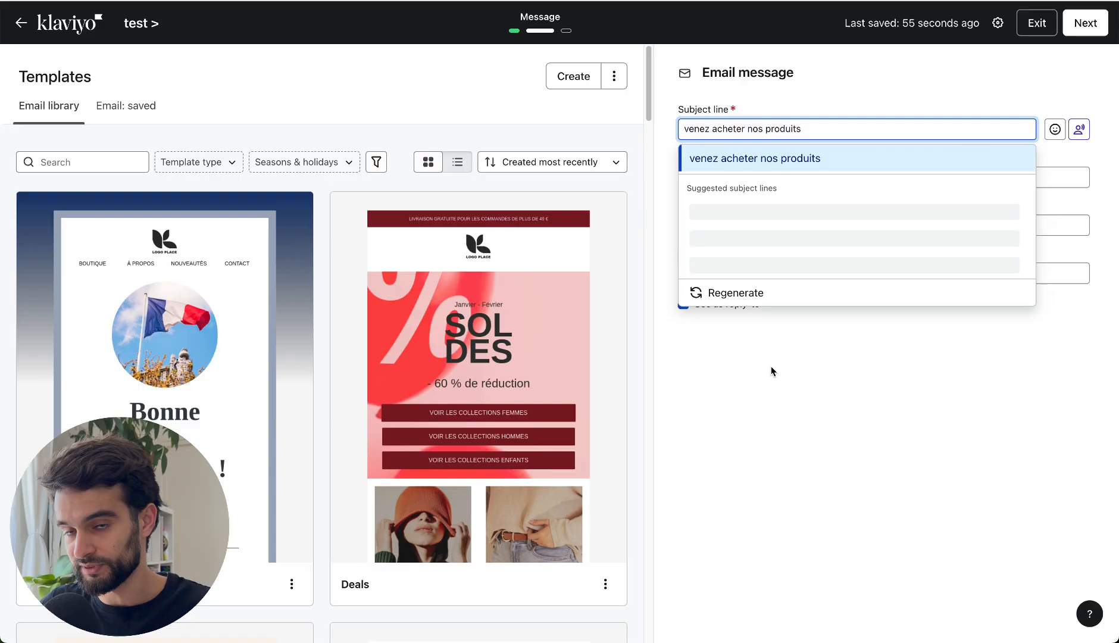
pyautogui.click(778, 400)
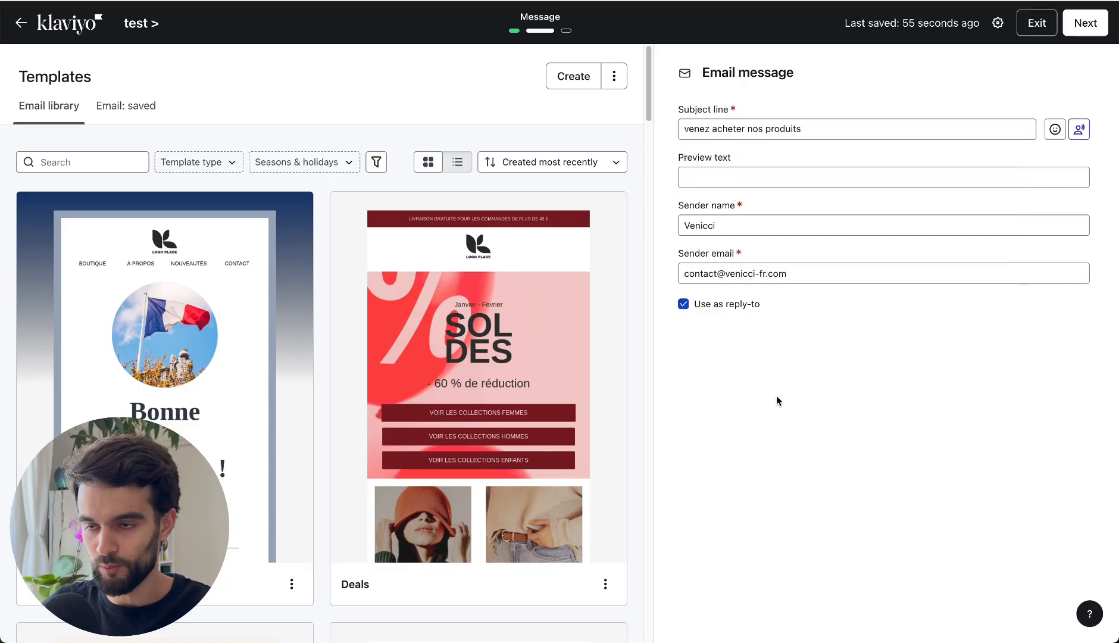
pyautogui.click(571, 76)
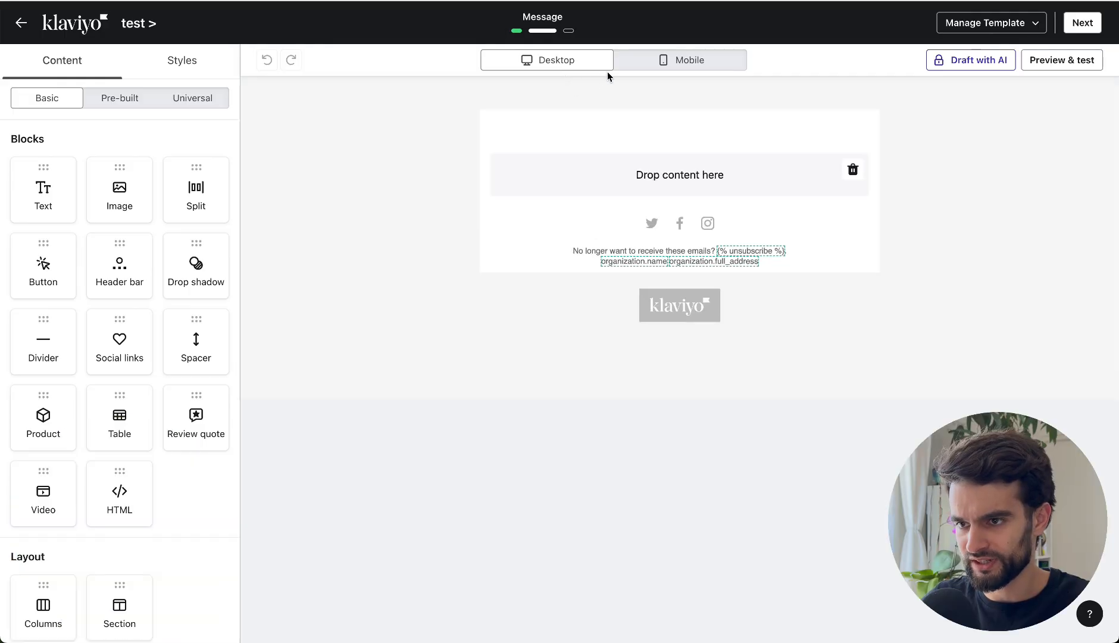
# Show the mobile layout and delete the default content section and the Venicci logo section from the email.
pyautogui.click(645, 66)
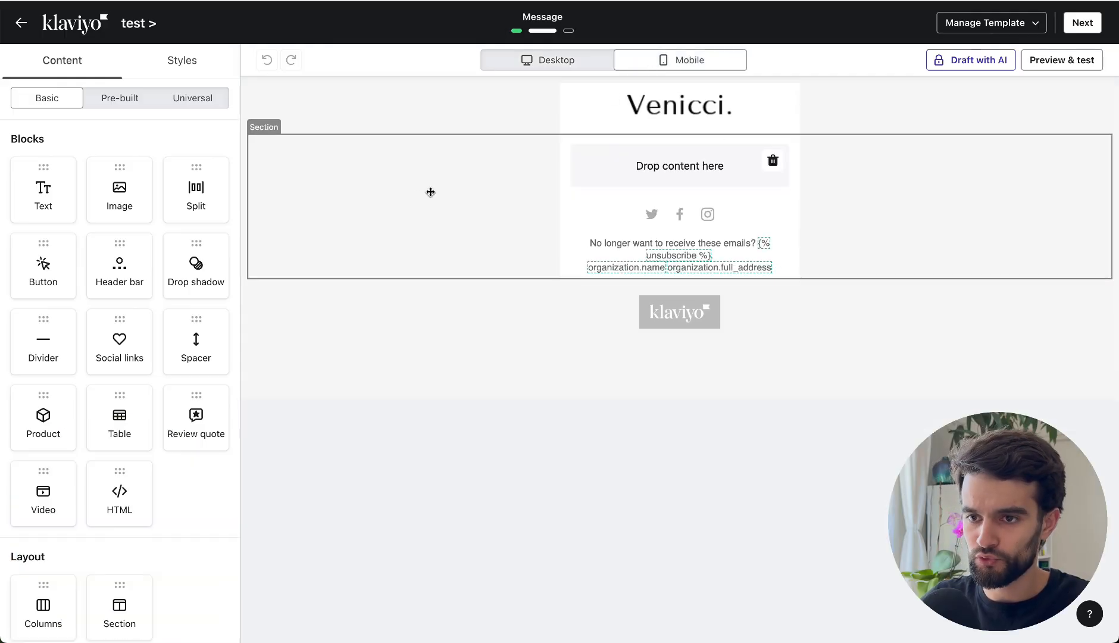
pyautogui.click(430, 190)
pyautogui.click(262, 200)
pyautogui.click(297, 126)
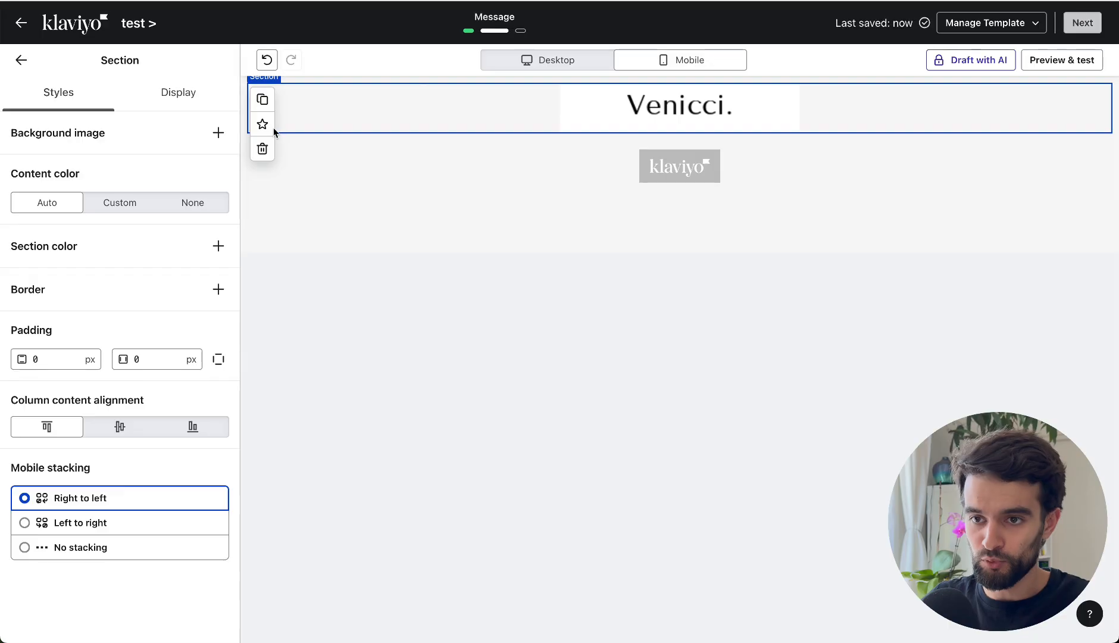
pyautogui.click(263, 149)
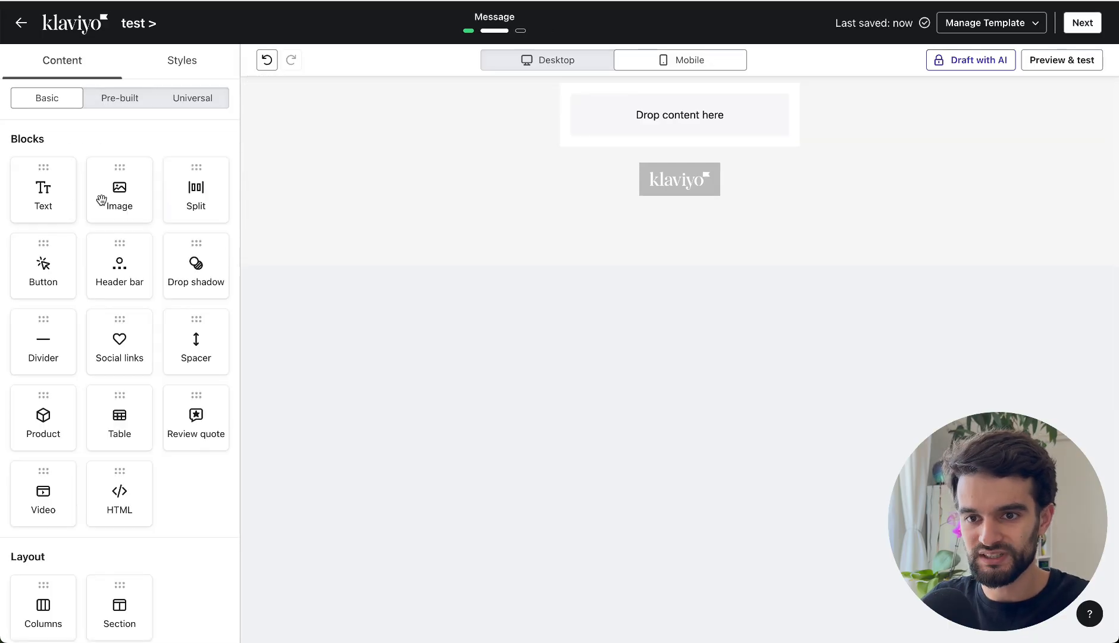
# Add an Image block to the empty email and duplicate it into a stack of placeholders for the slices in iloveimg-compressed.
pyautogui.moveTo(101, 200); pyautogui.dragTo(591, 125)
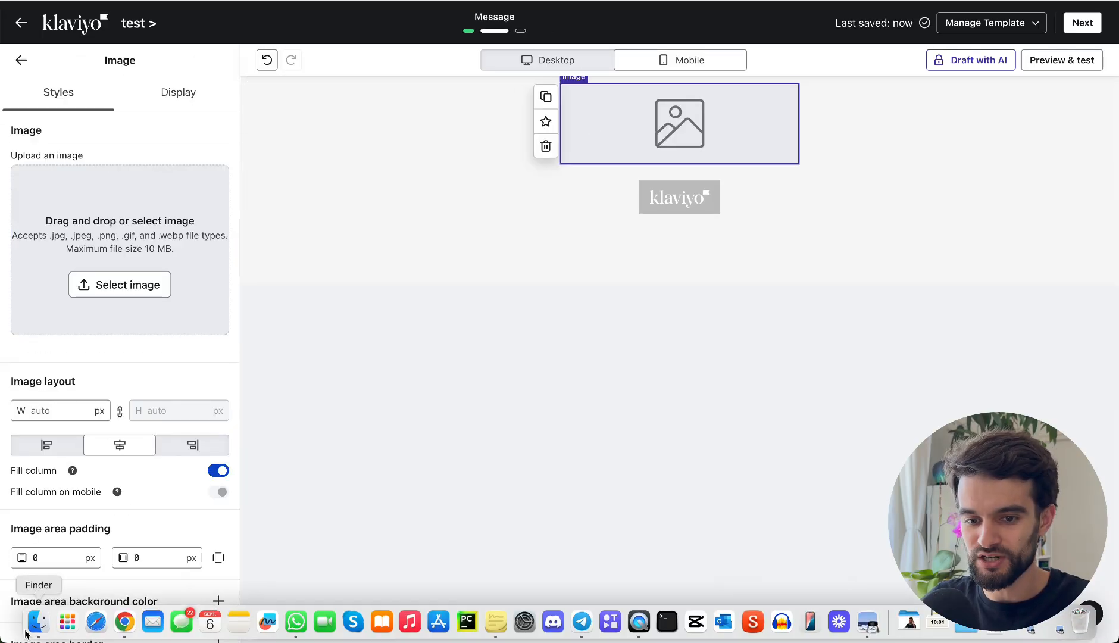
pyautogui.click(38, 625)
pyautogui.moveTo(708, 413); pyautogui.dragTo(708, 232)
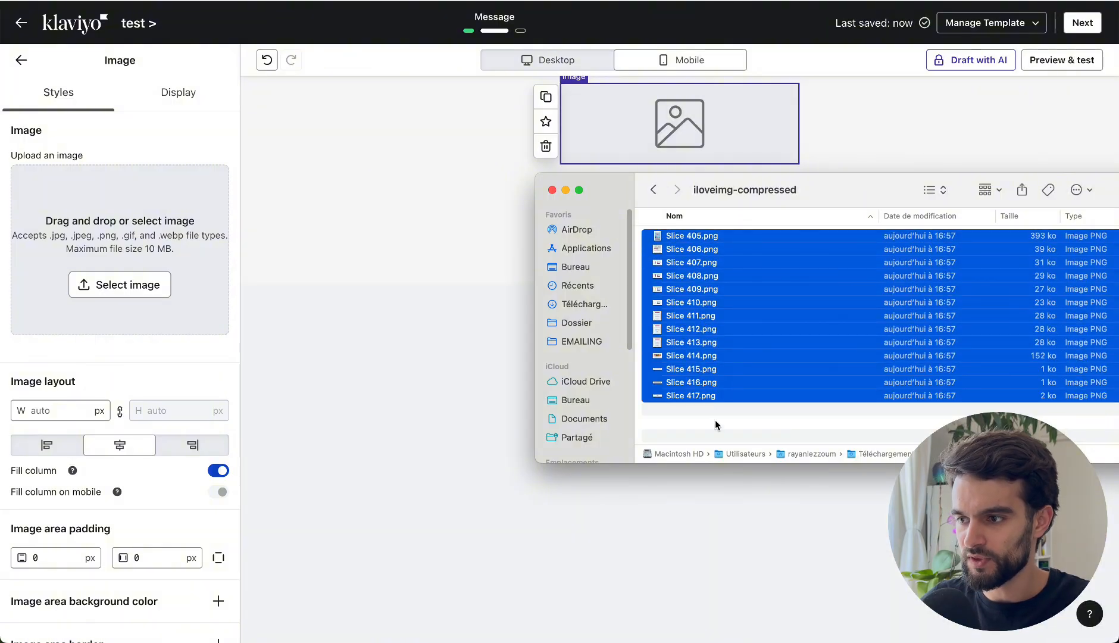
pyautogui.click(433, 250)
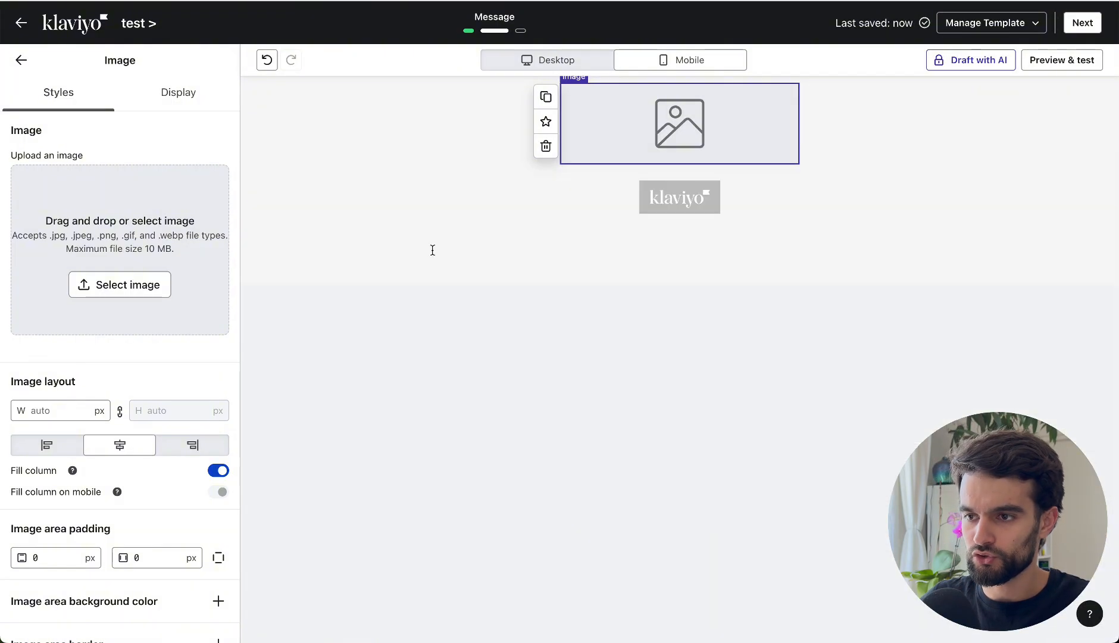
pyautogui.click(547, 98)
pyautogui.click(549, 100)
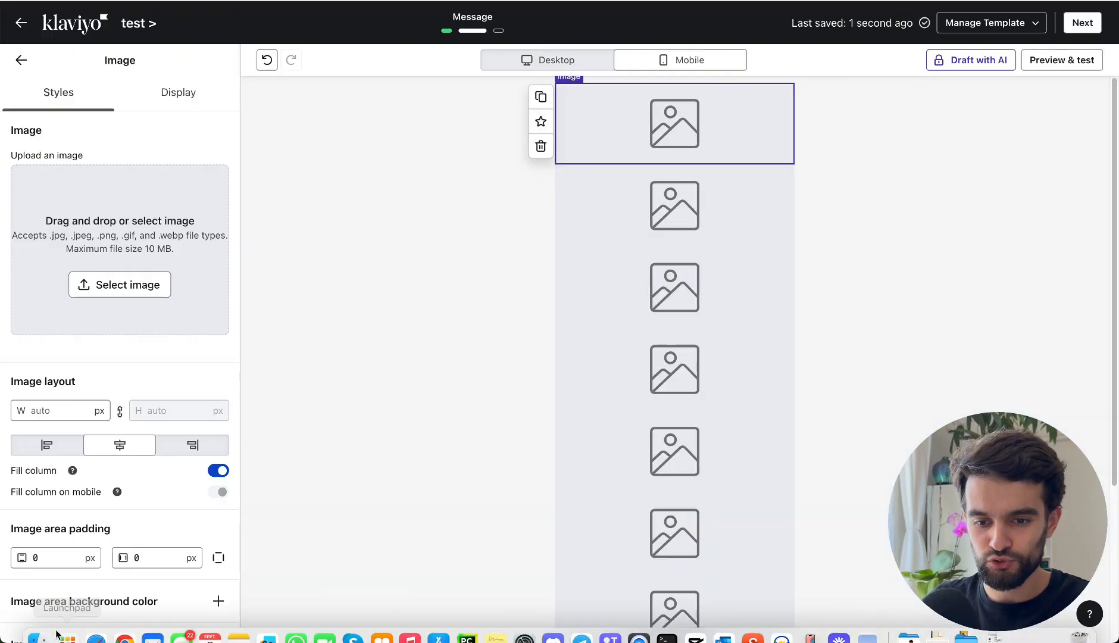
# Upload Slice 405.png from the iloveimg-compressed folder into the first image block.
pyautogui.click(37, 638)
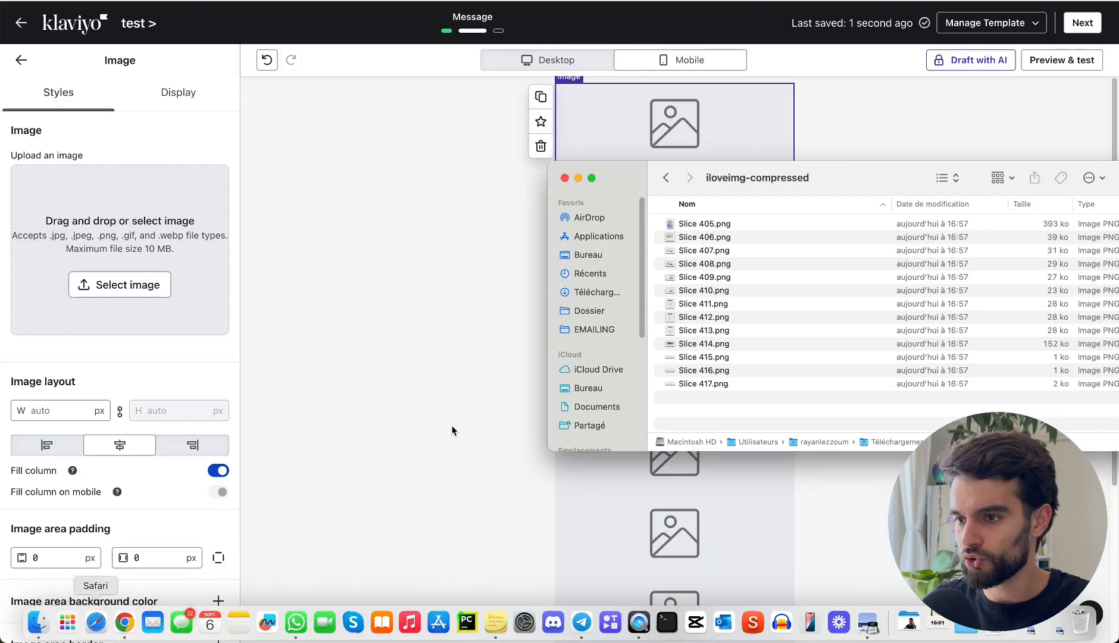
pyautogui.click(714, 226)
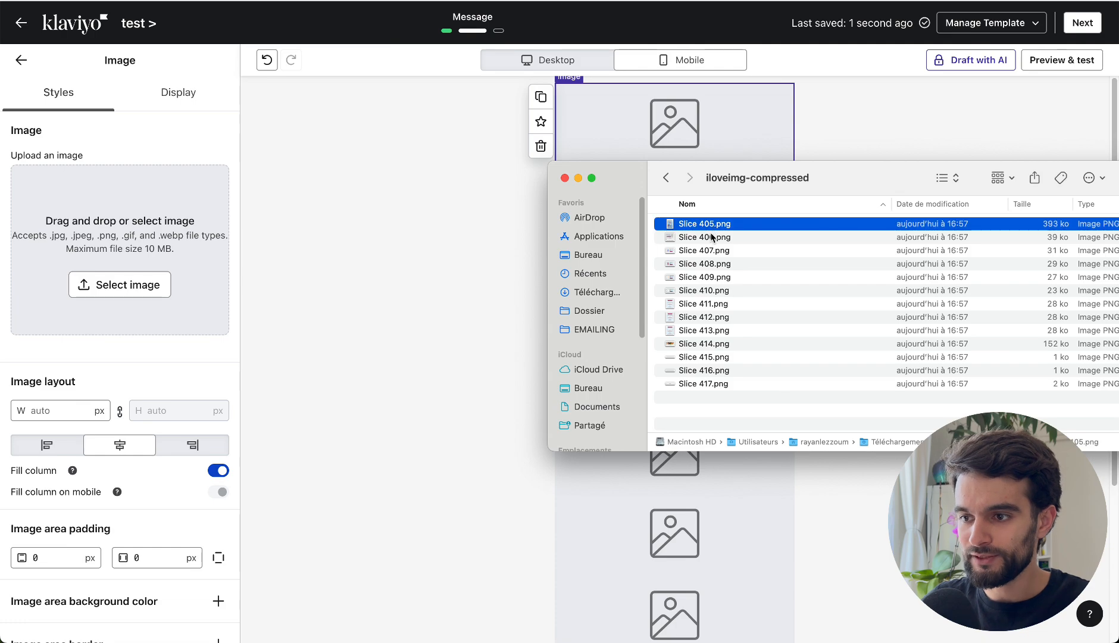
pyautogui.moveTo(705, 234); pyautogui.dragTo(110, 255)
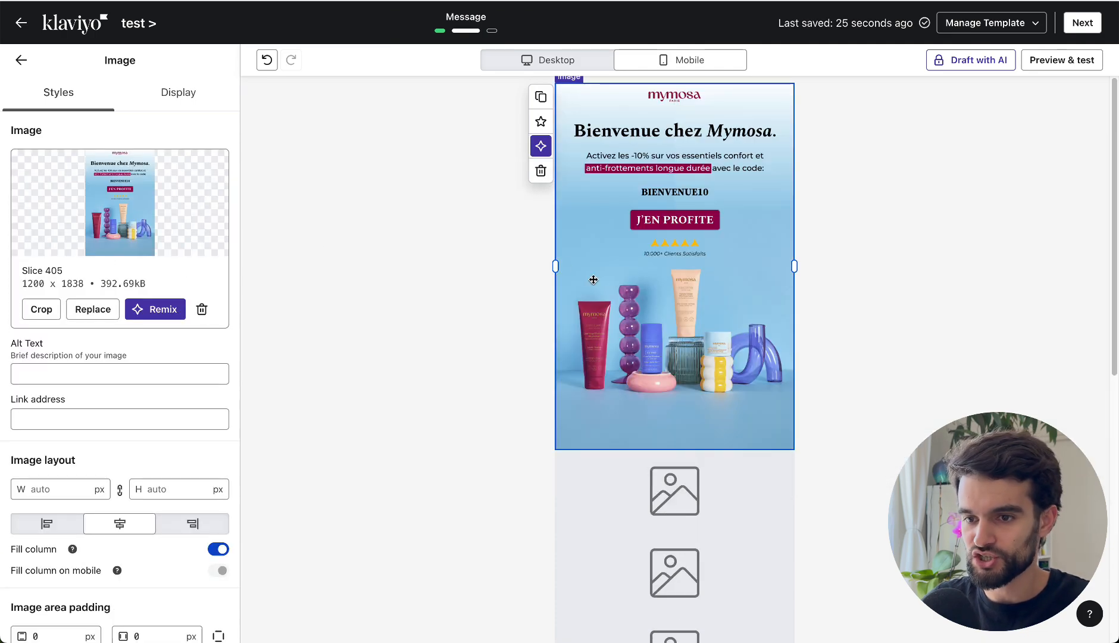
# Upload Slice 406.png from the iloveimg-compressed folder into the image block directly below the hero image.
pyautogui.scroll(-2, 612, 295)
pyautogui.click(624, 372)
pyautogui.scroll(-5, 368, 460)
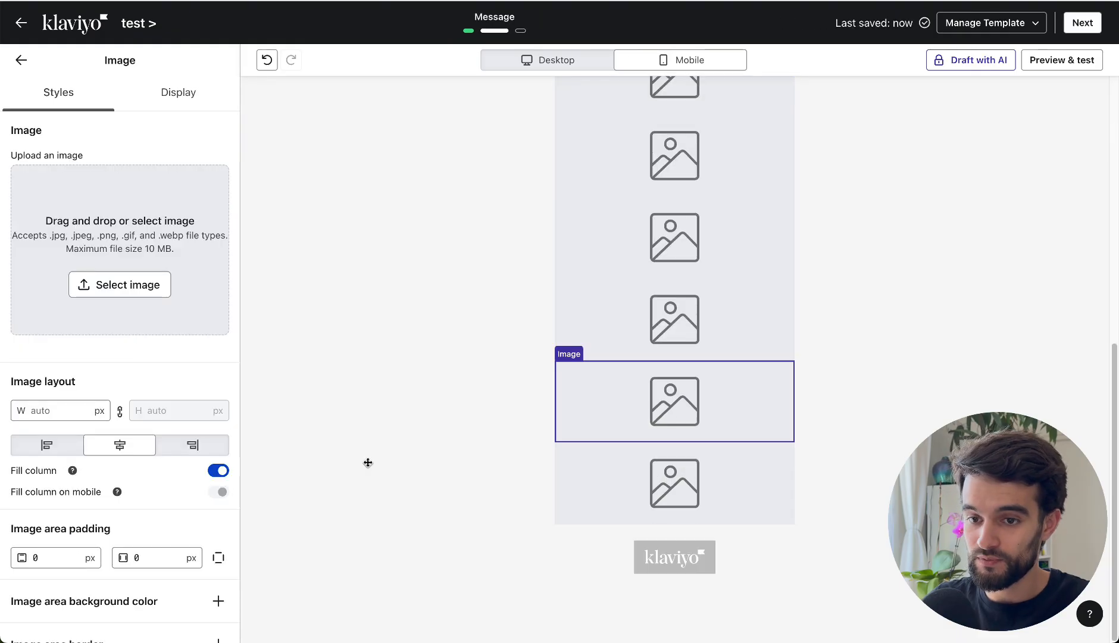
pyautogui.click(39, 635)
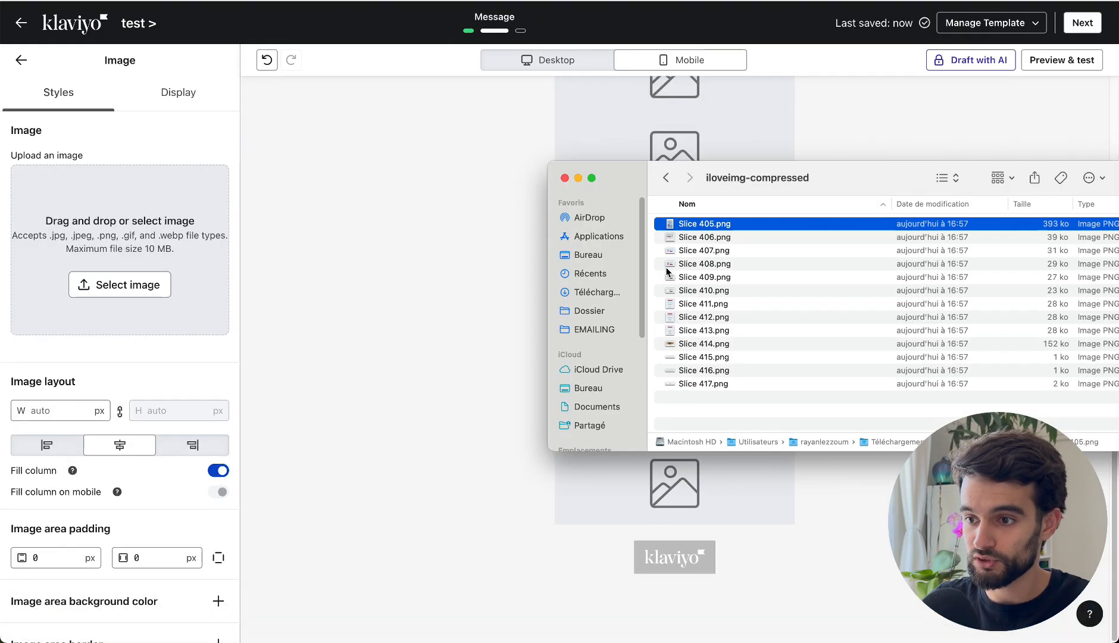
pyautogui.click(706, 237)
pyautogui.moveTo(705, 237); pyautogui.dragTo(162, 244)
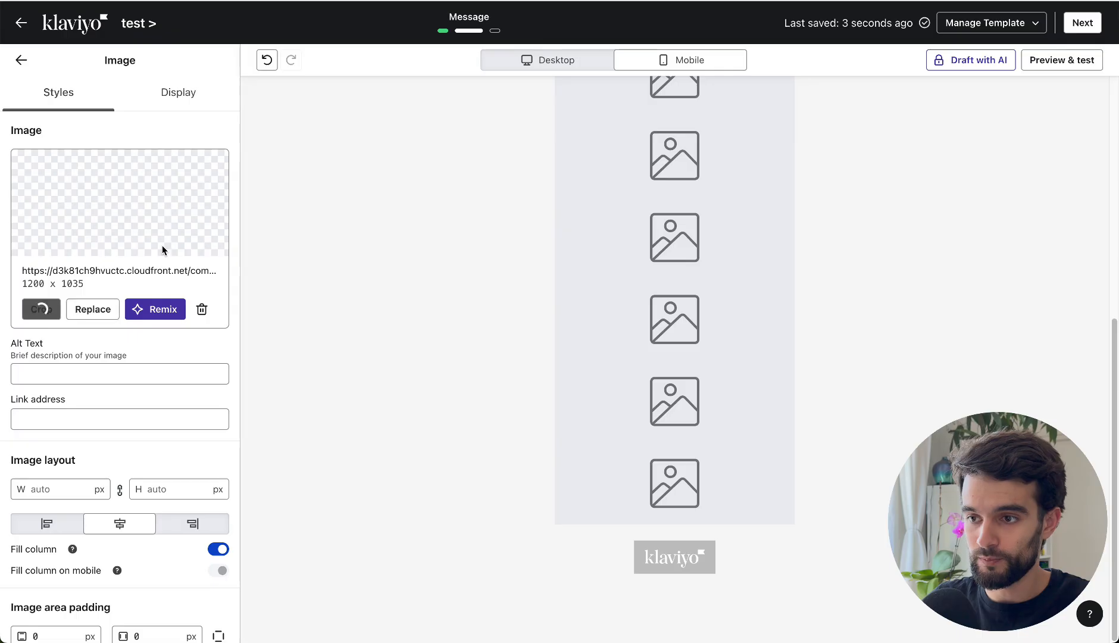
# Fill the two image blocks below "Notre Routine Complète" with Slice 407.png and Slice 408.png.
pyautogui.scroll(3, 595, 235)
pyautogui.click(612, 208)
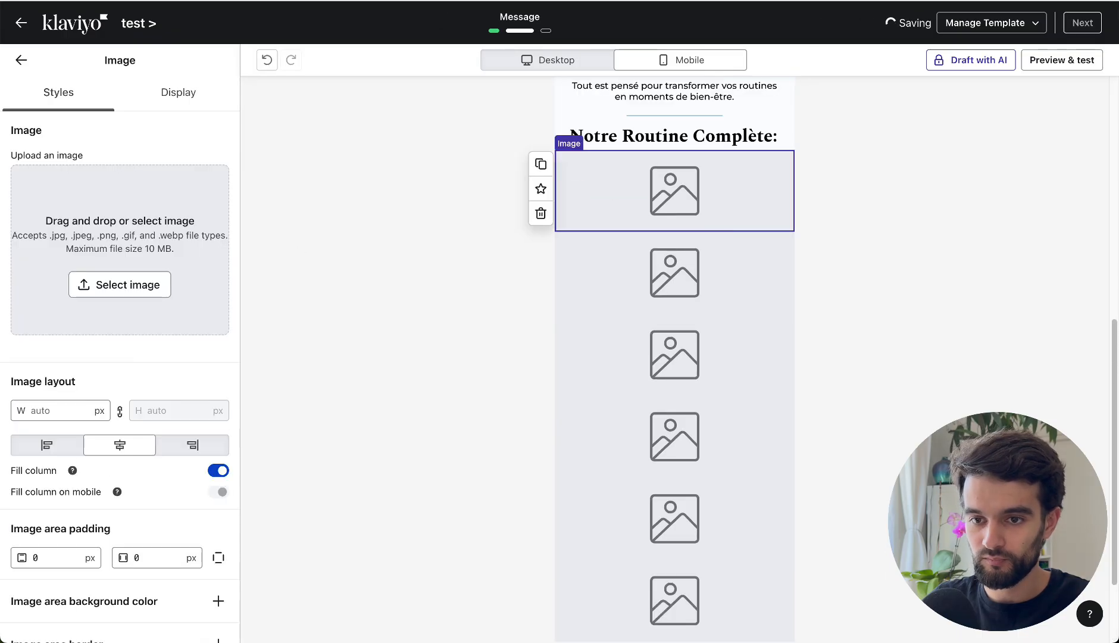
pyautogui.click(37, 622)
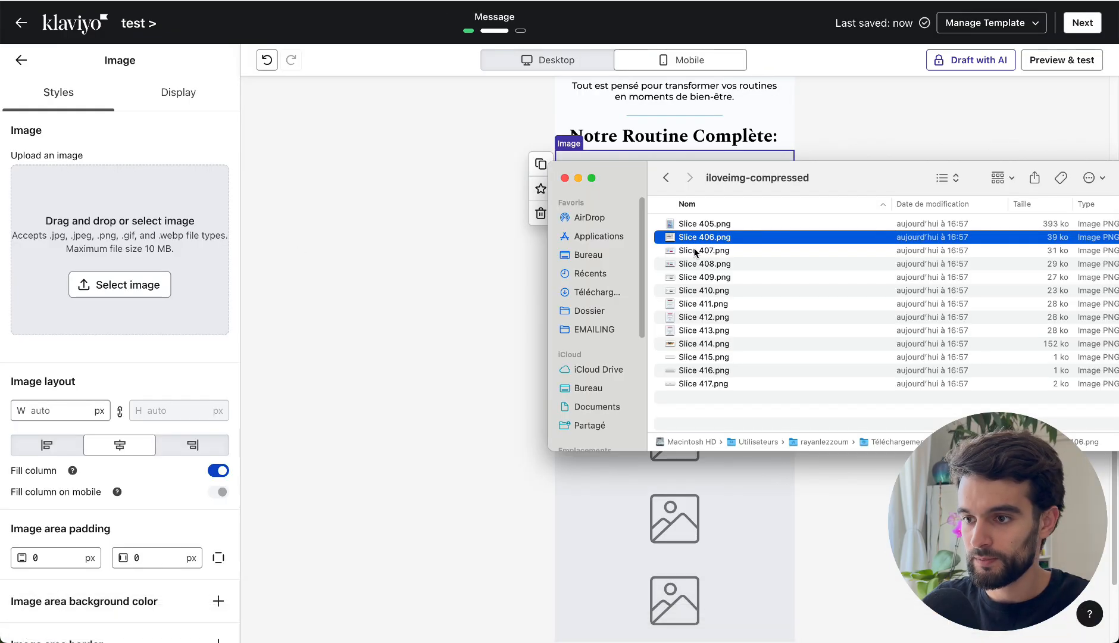
pyautogui.moveTo(695, 252); pyautogui.dragTo(195, 260)
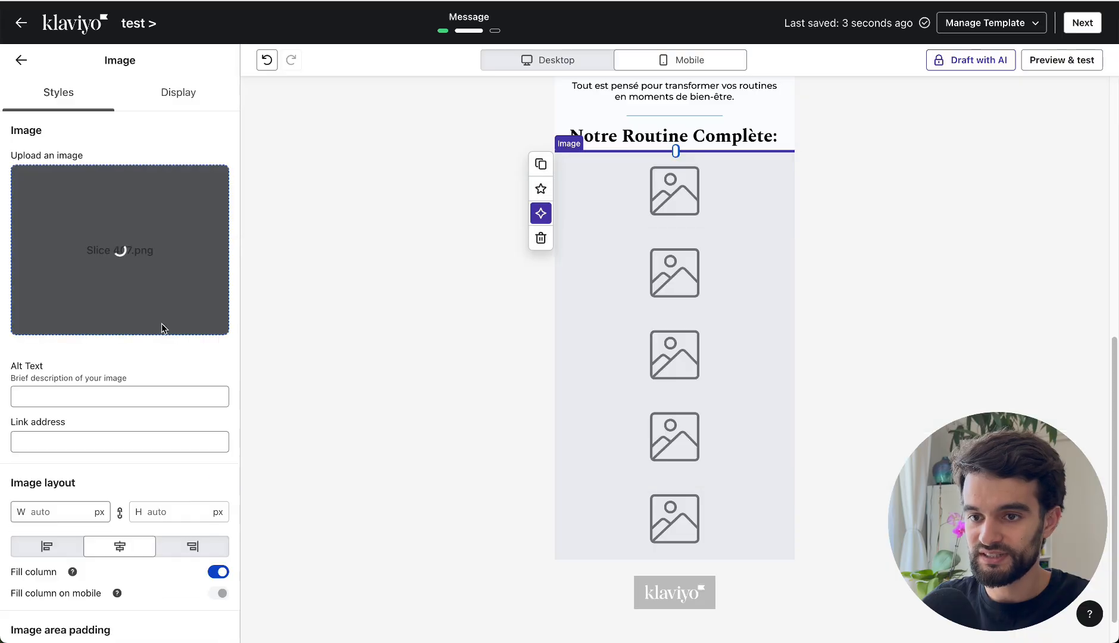
pyautogui.click(674, 312)
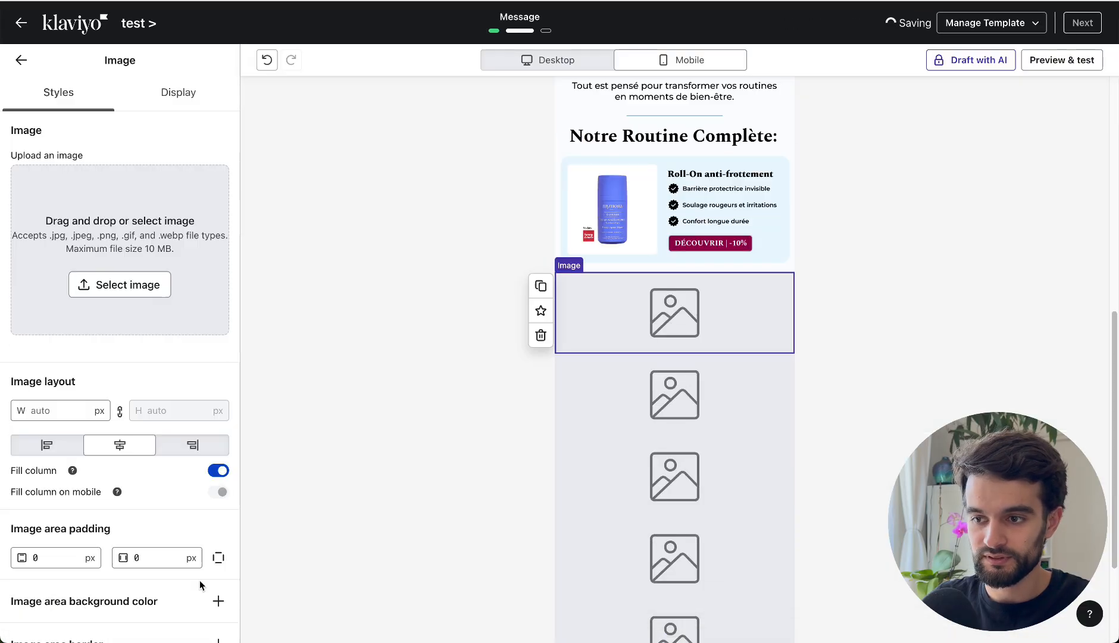
pyautogui.click(38, 622)
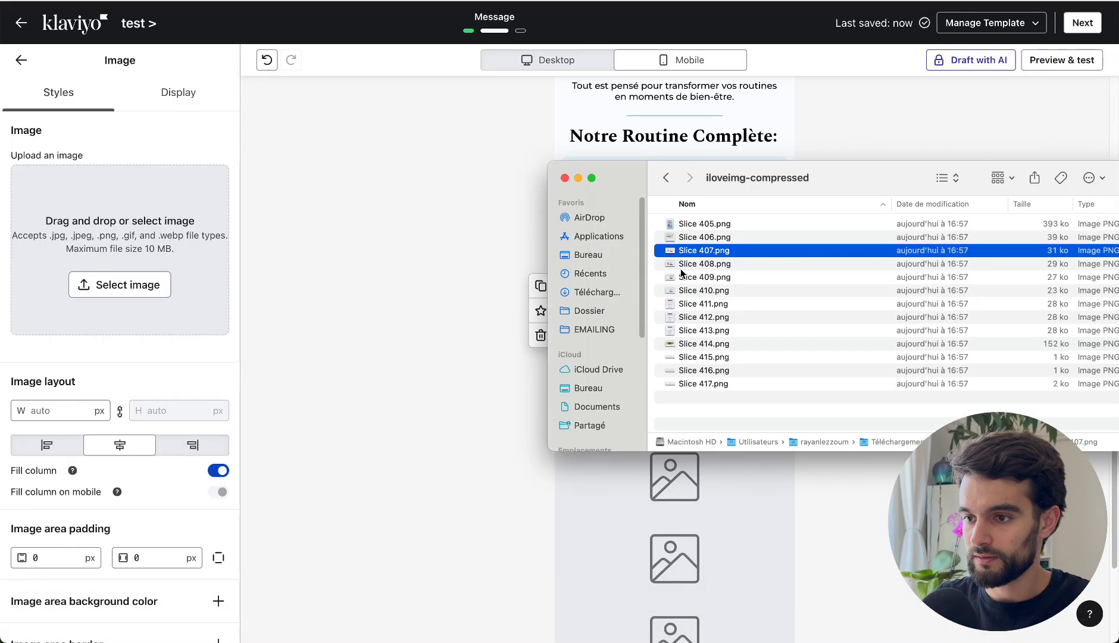
pyautogui.moveTo(682, 273); pyautogui.dragTo(159, 247)
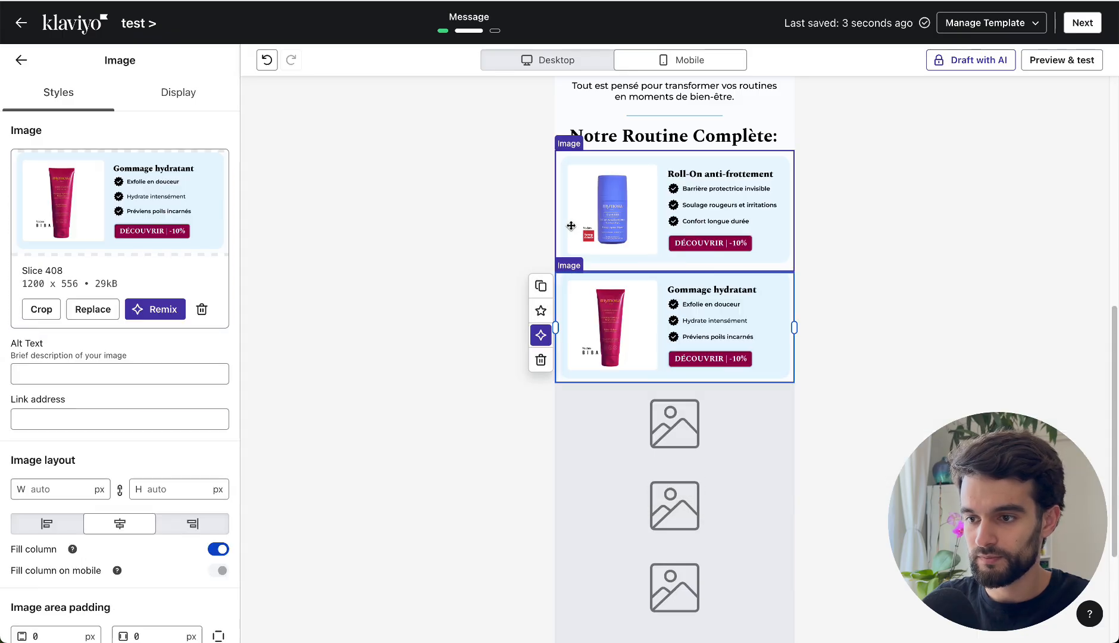
# Fill the two image blocks below the Gommage hydratant card with Slice 409.png and Slice 410.png.
pyautogui.scroll(-3, 583, 232)
pyautogui.click(598, 236)
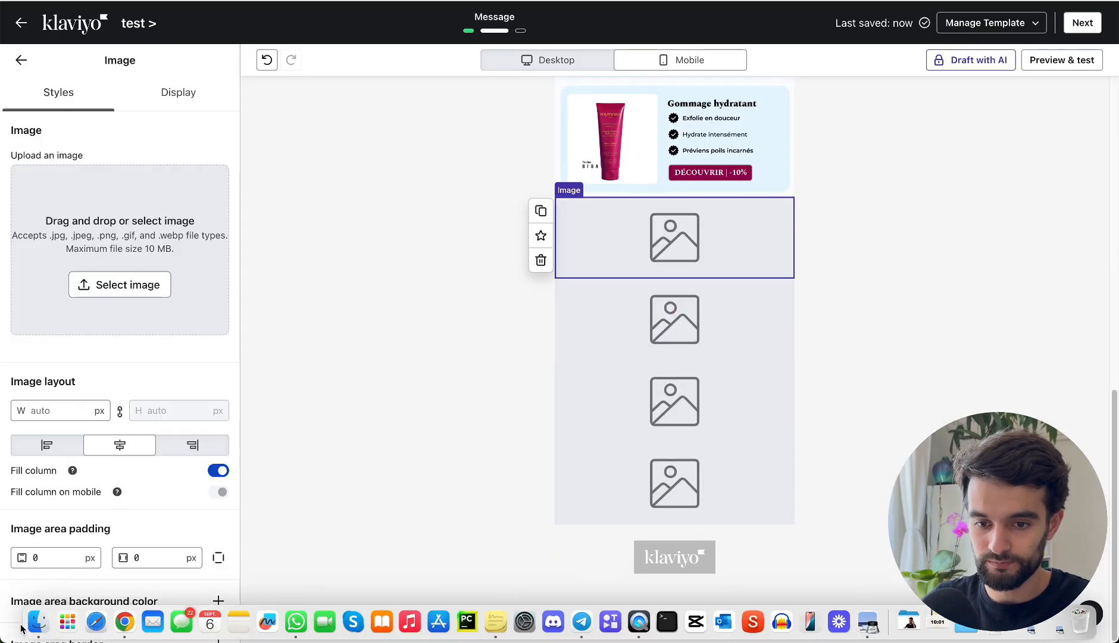
pyautogui.click(38, 622)
pyautogui.moveTo(682, 278); pyautogui.dragTo(133, 282)
pyautogui.click(619, 382)
pyautogui.click(37, 623)
# Upload Slice 411.png and Slice 412.png into the next two empty image blocks below the product cards.
pyautogui.click(622, 464)
pyautogui.click(38, 623)
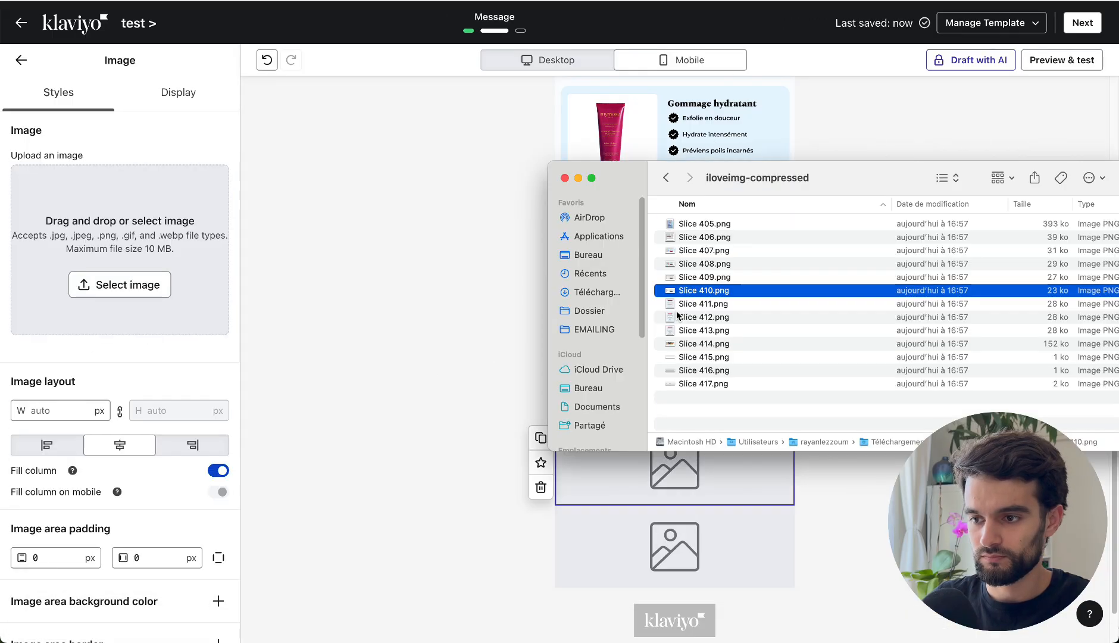
pyautogui.moveTo(682, 303); pyautogui.dragTo(137, 262)
pyautogui.click(622, 482)
pyautogui.click(37, 622)
pyautogui.moveTo(682, 317); pyautogui.dragTo(181, 292)
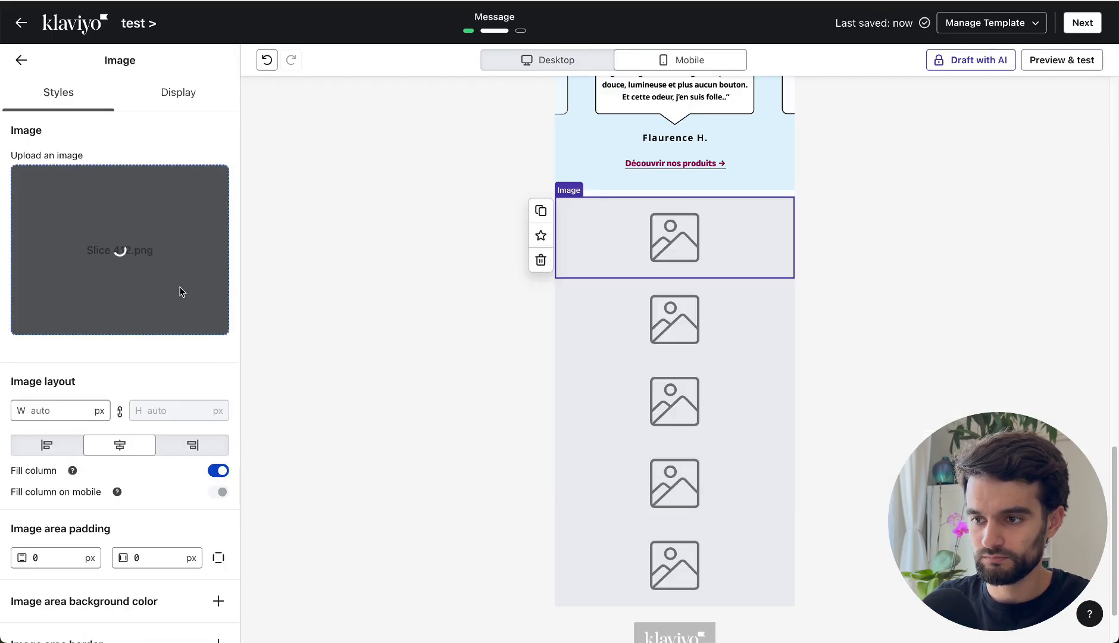
# Upload Slice 414.png and Slice 415.png into the following image blocks below the customer testimonial.
pyautogui.click(622, 324)
pyautogui.click(37, 622)
pyautogui.moveTo(702, 343); pyautogui.dragTo(208, 252)
pyautogui.click(622, 334)
pyautogui.click(37, 622)
pyautogui.click(622, 410)
pyautogui.moveTo(708, 356); pyautogui.dragTo(113, 298)
# Fill the last footer image blocks with Slice 416.png and Slice 417.png.
pyautogui.click(37, 622)
pyautogui.click(624, 479)
pyautogui.click(38, 622)
pyautogui.moveTo(717, 383); pyautogui.dragTo(143, 267)
# Review the assembled email from the hero image to the footer, inspecting the hero, Gommage hydratant and Baume nourrissant image blocks.
pyautogui.click(429, 329)
pyautogui.scroll(15, 430, 329)
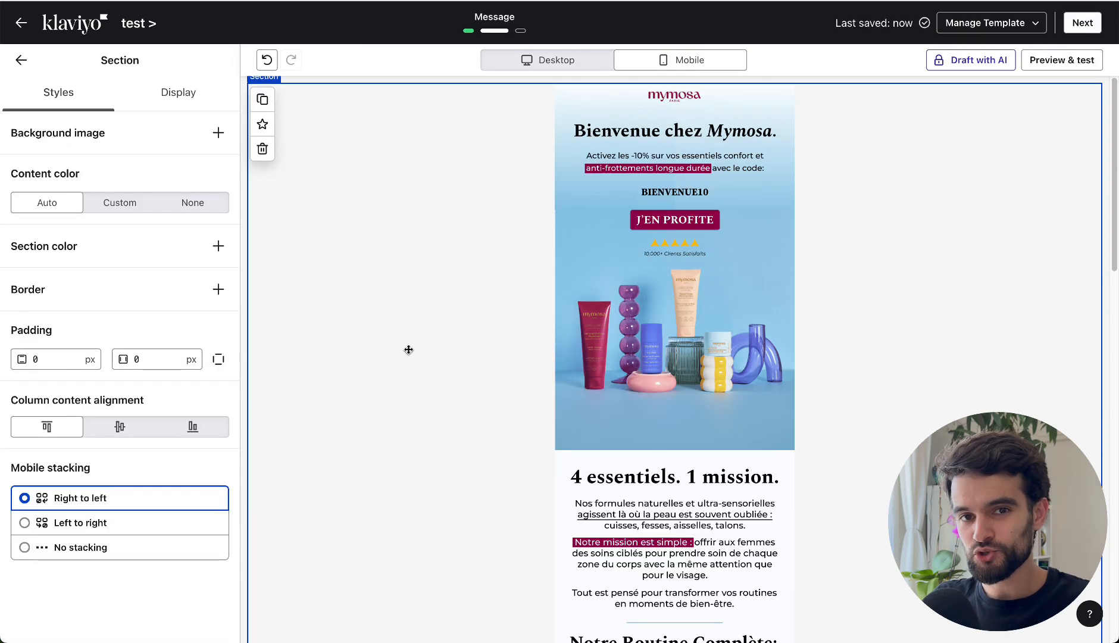
pyautogui.scroll(-15, 488, 307)
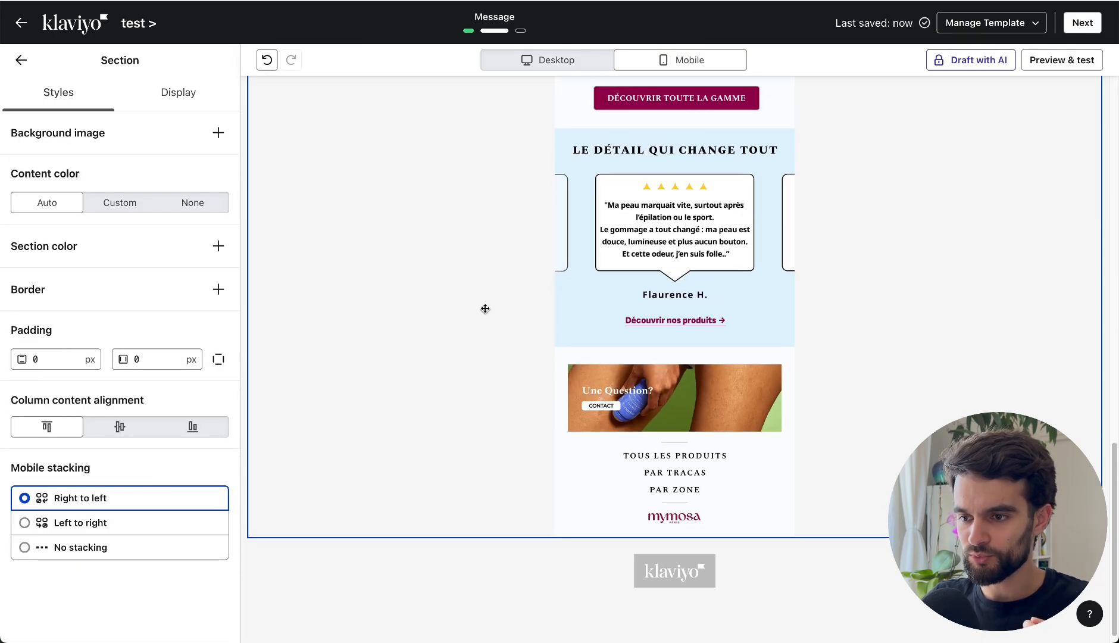
pyautogui.scroll(7, 485, 308)
pyautogui.scroll(8, 485, 308)
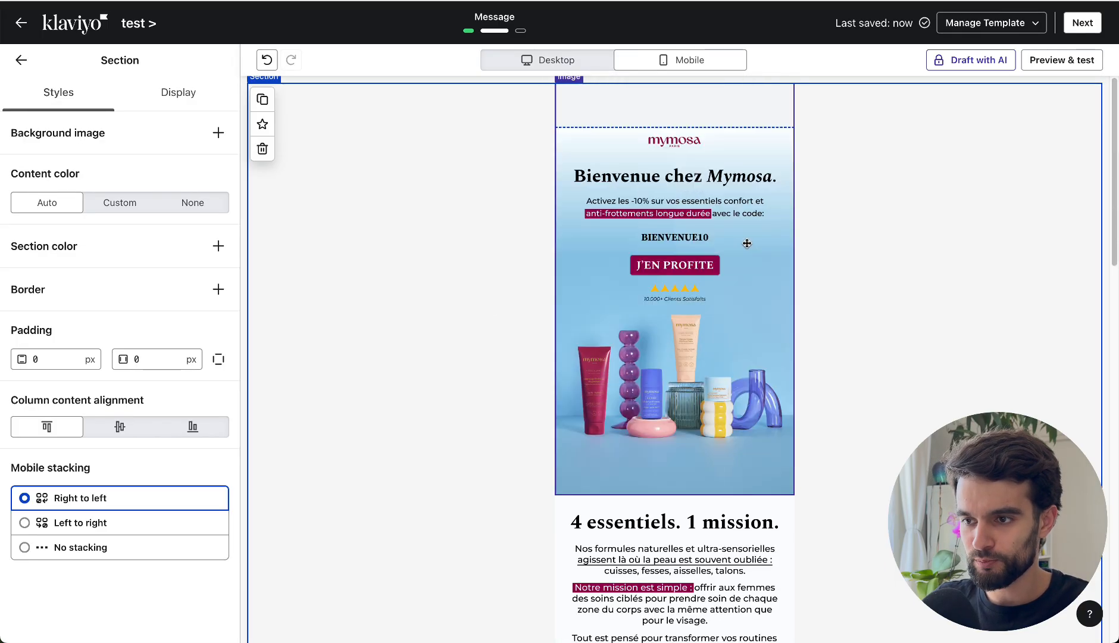
pyautogui.click(746, 243)
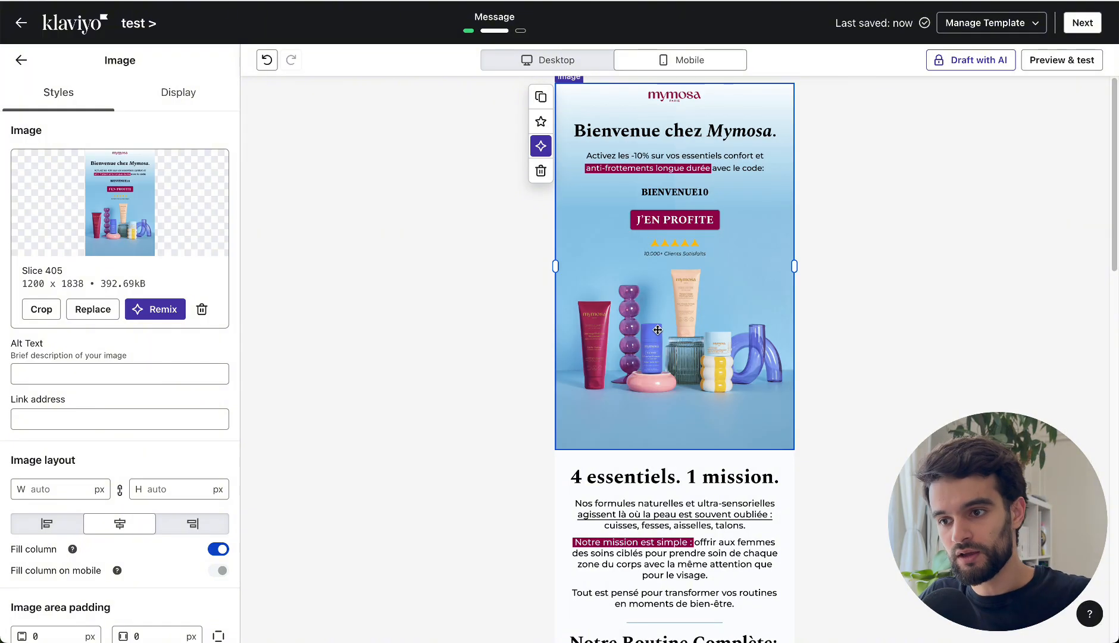
pyautogui.scroll(-7, 655, 329)
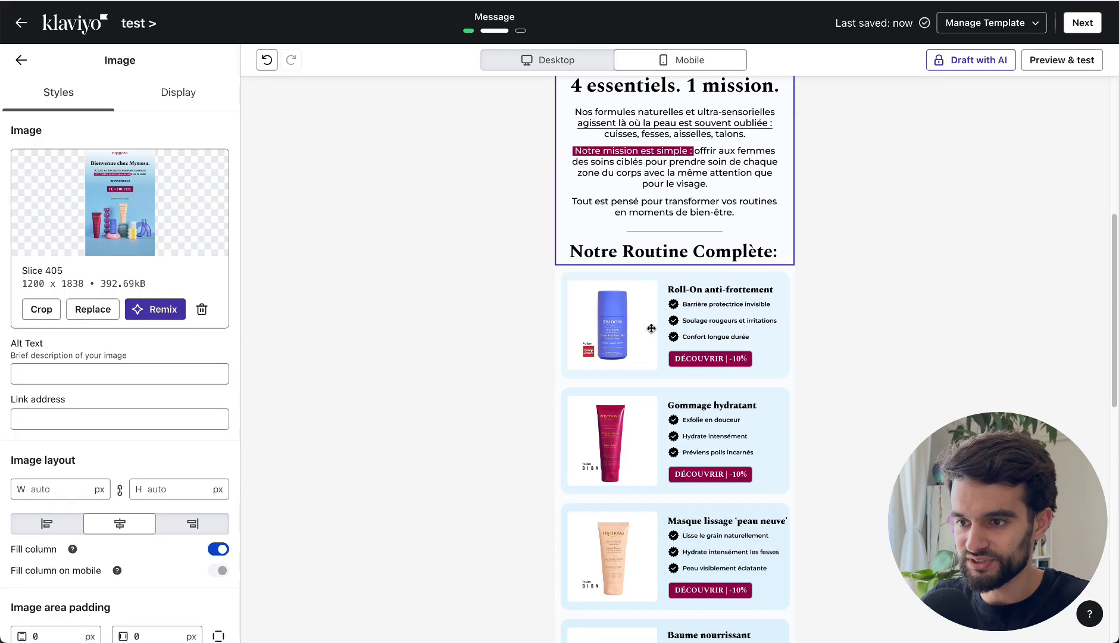
pyautogui.click(695, 427)
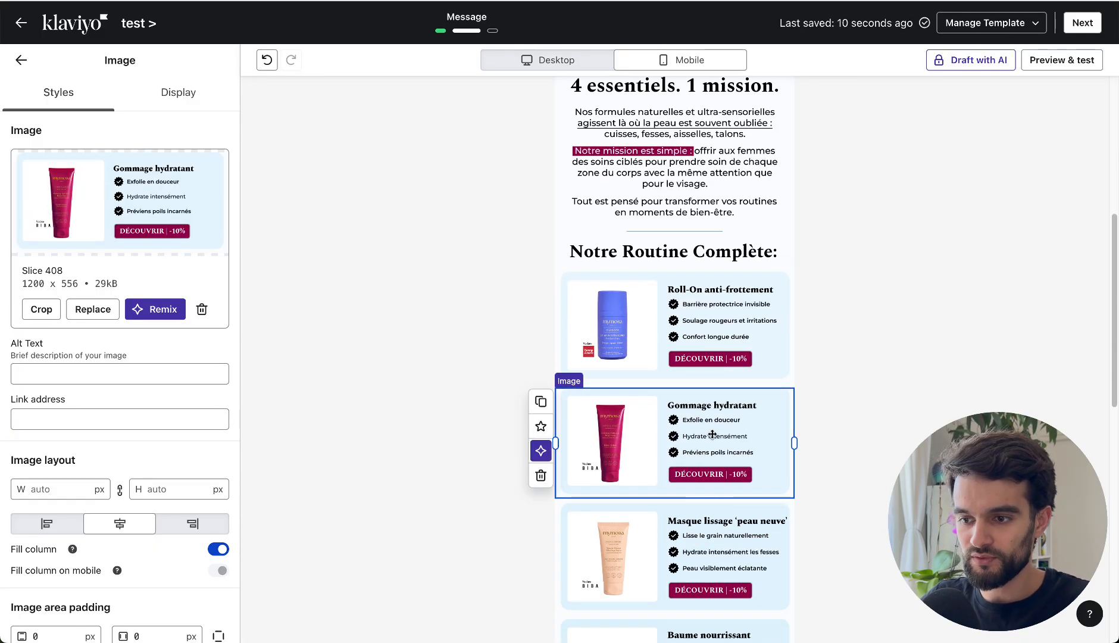
pyautogui.scroll(-7, 700, 413)
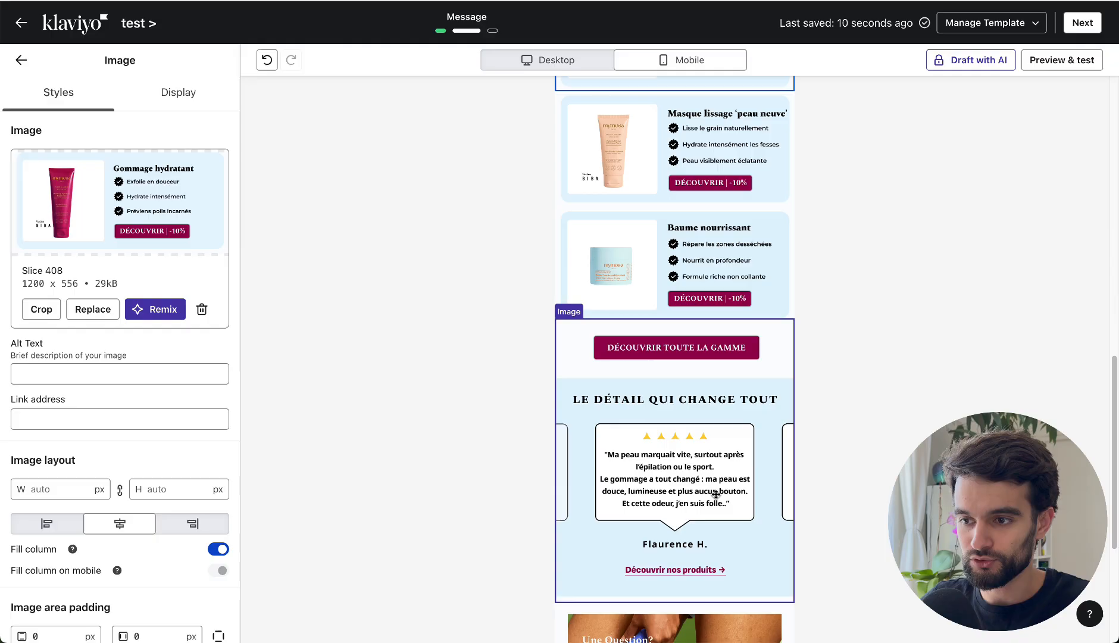
pyautogui.click(657, 244)
pyautogui.scroll(13, 640, 243)
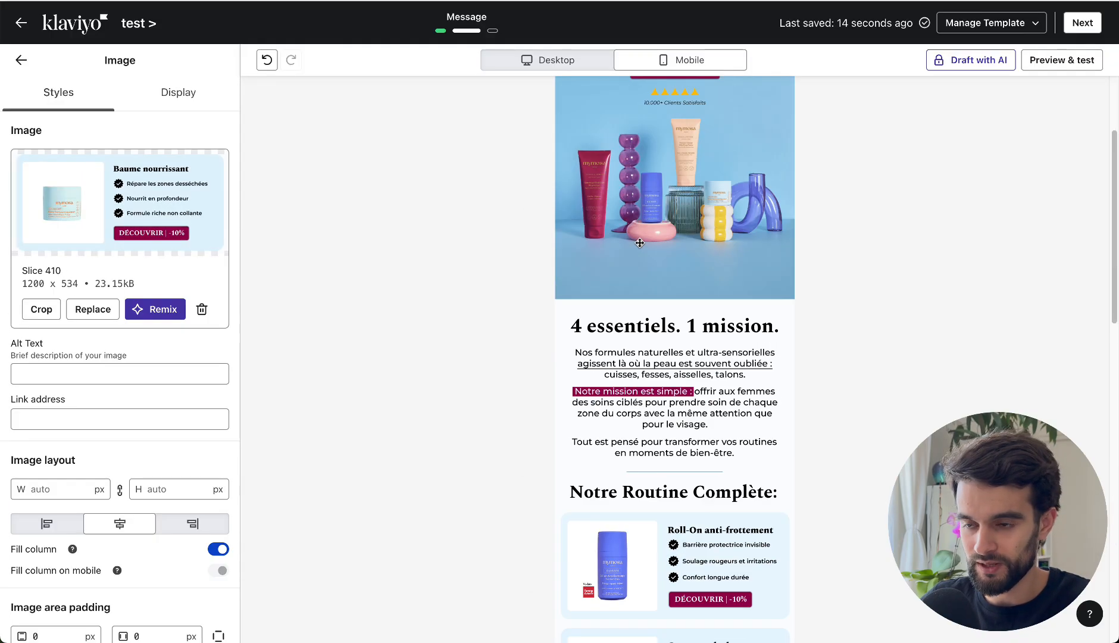
pyautogui.scroll(-18, 639, 243)
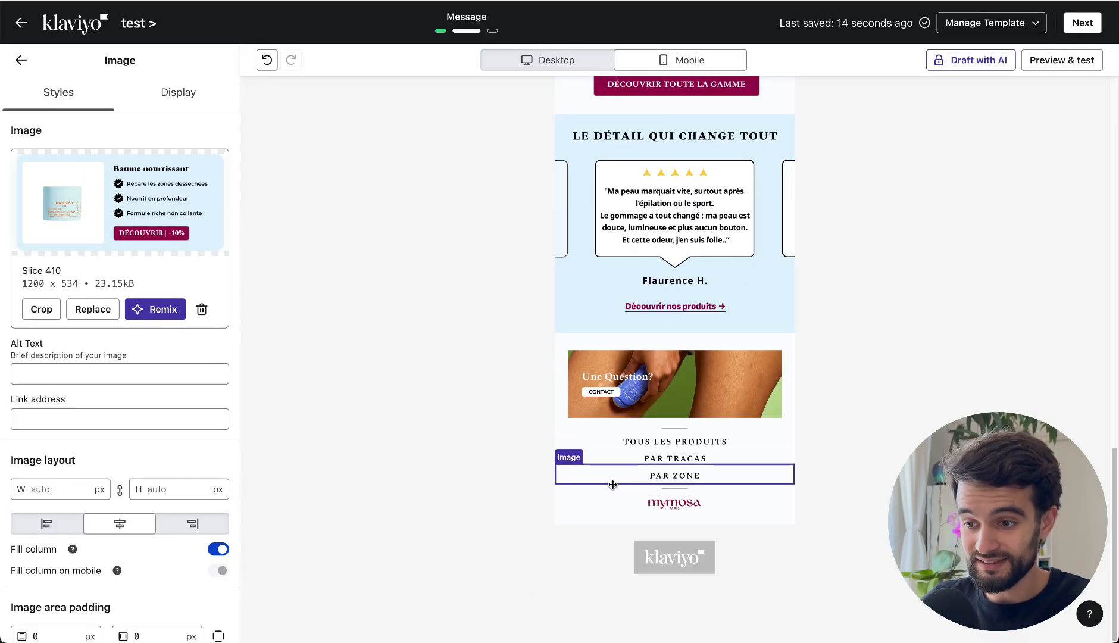
# Inspect the footer image blocks, from the "Une Question?" banner with "Tous les produits" down to "Par Zone".
pyautogui.click(602, 442)
pyautogui.click(636, 467)
pyautogui.click(632, 458)
pyautogui.click(632, 470)
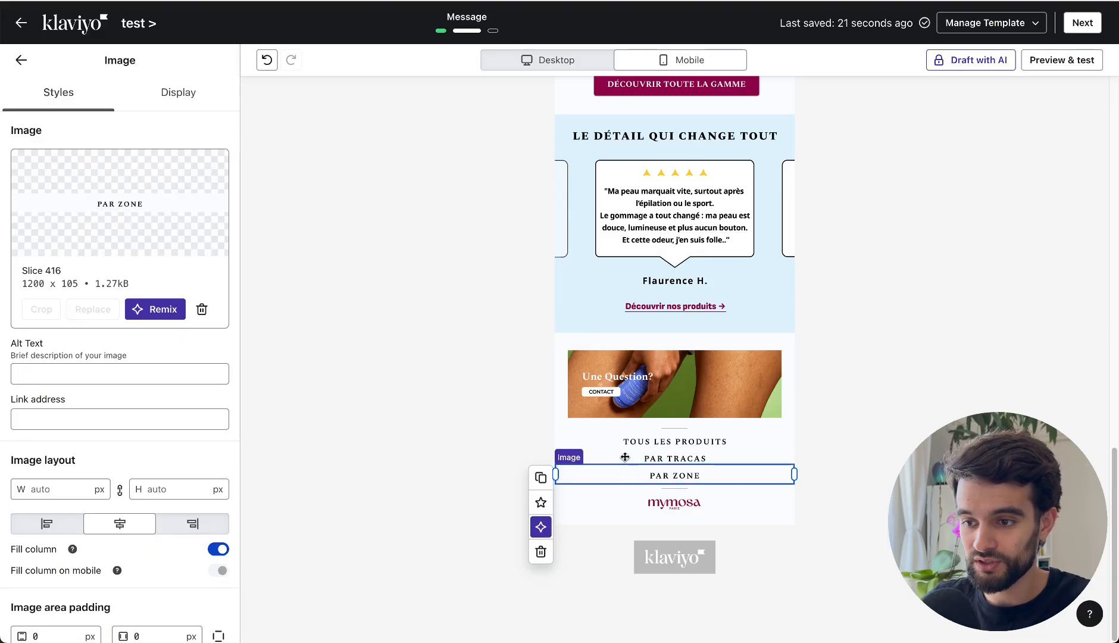
pyautogui.click(604, 440)
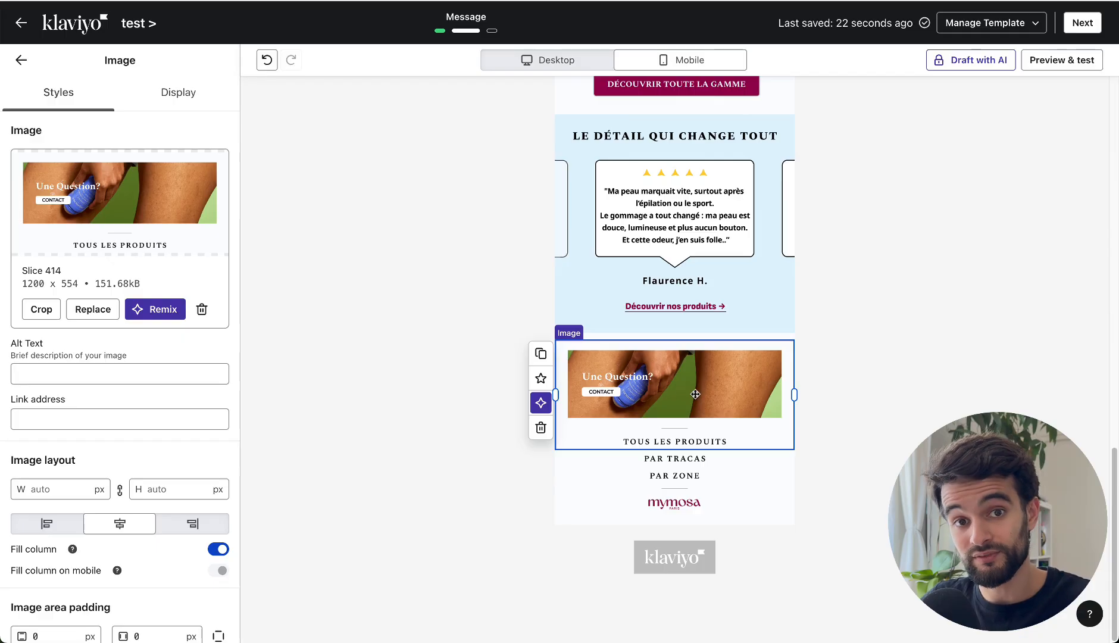
pyautogui.scroll(15, 653, 396)
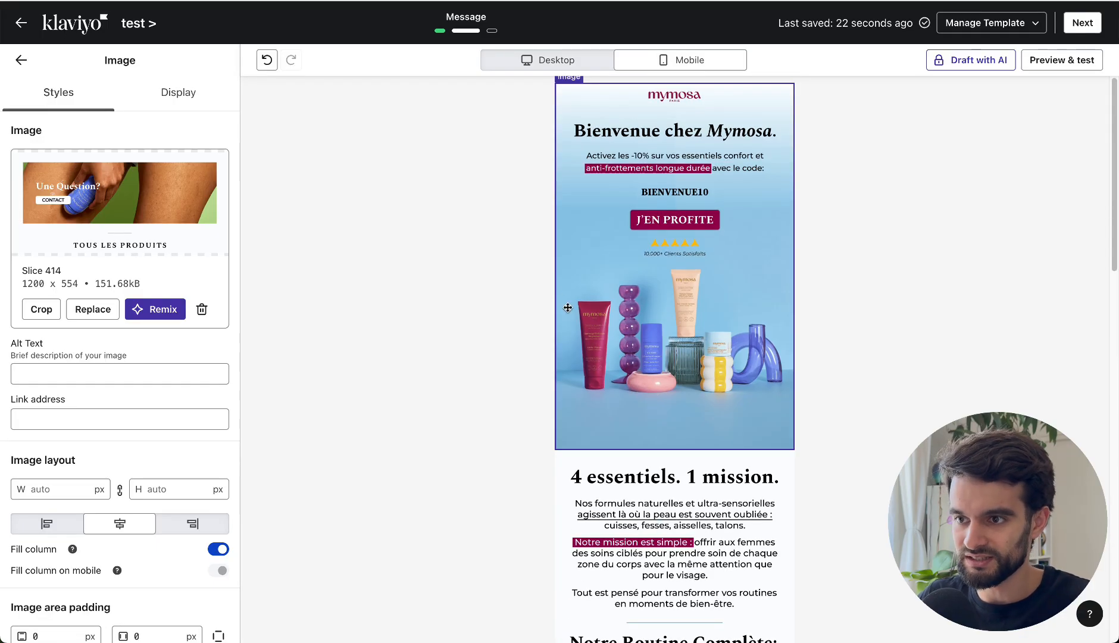
pyautogui.click(631, 295)
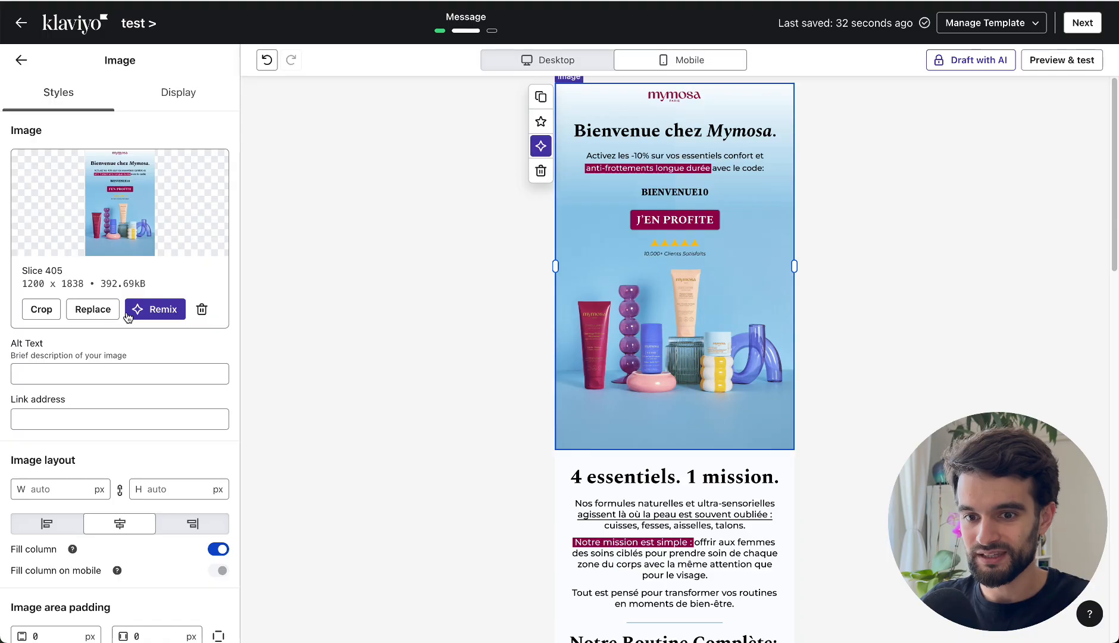
pyautogui.click(89, 419)
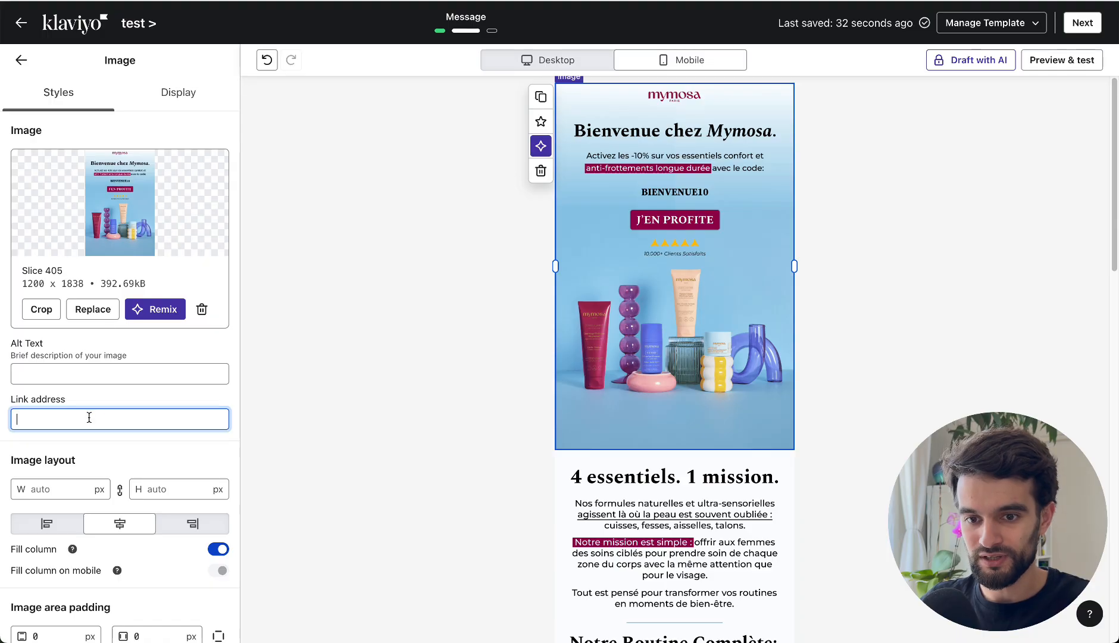
pyautogui.write('https://www.mymosa.fr/')
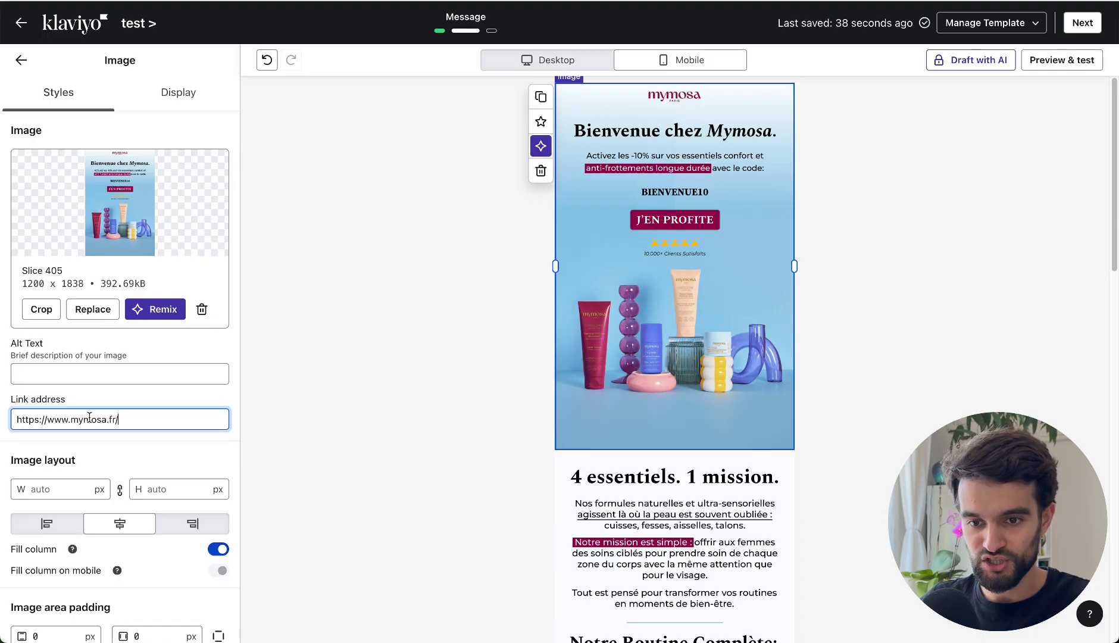
# Set the hero image's alt text to "Bienvenue chez Mymose. Voici votre code de réduction".
pyautogui.click(93, 381)
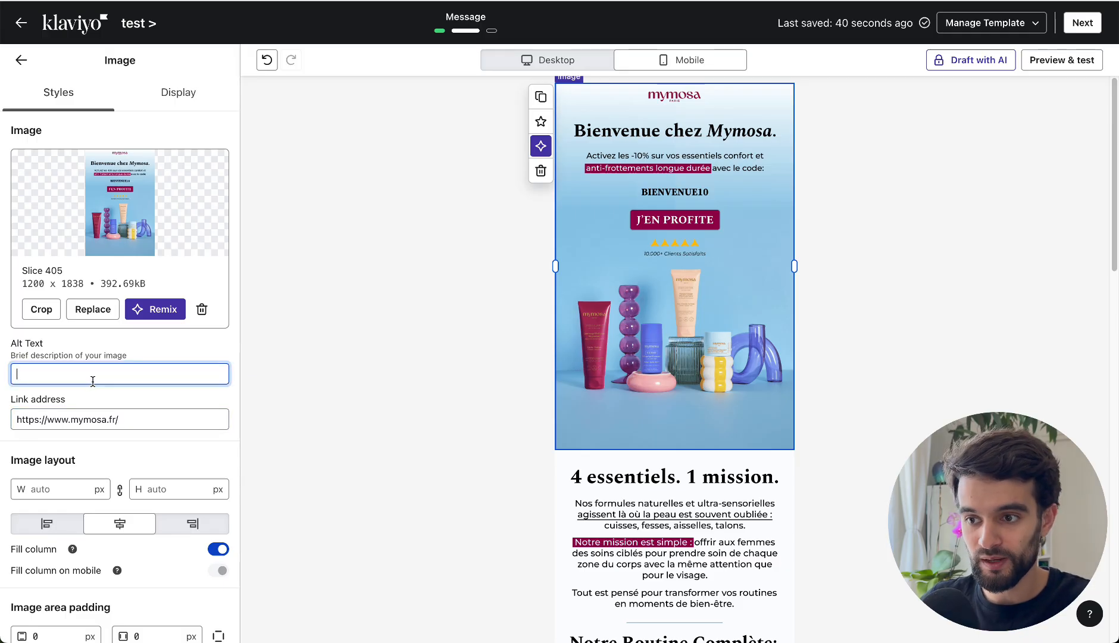
pyautogui.rightClick(86, 381)
pyautogui.click(80, 381)
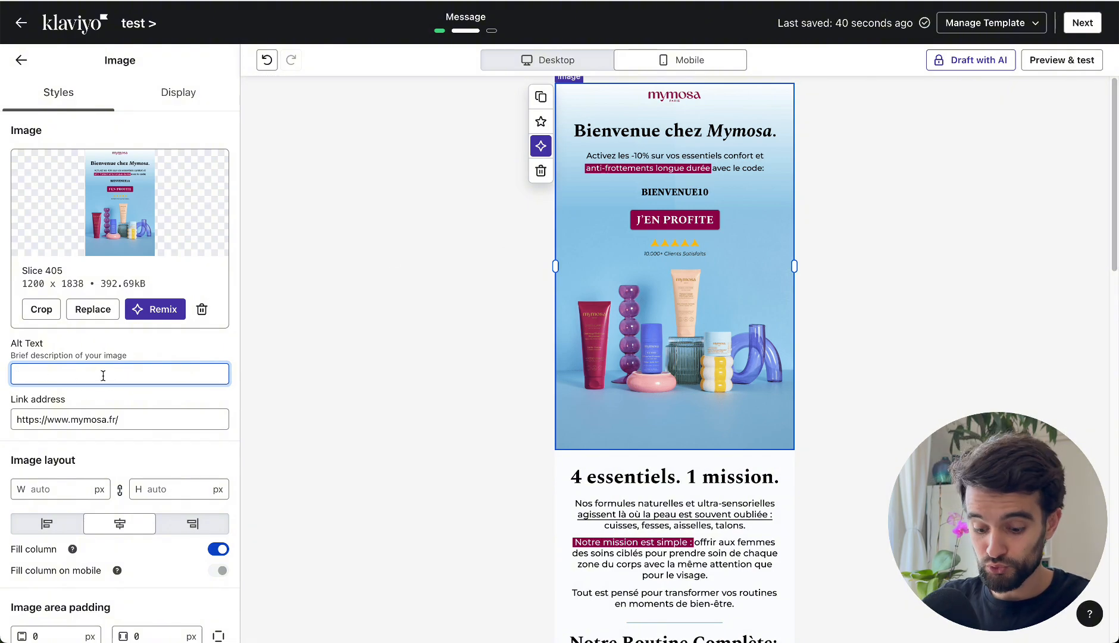
pyautogui.write('Bienvenue chez Mymose.')
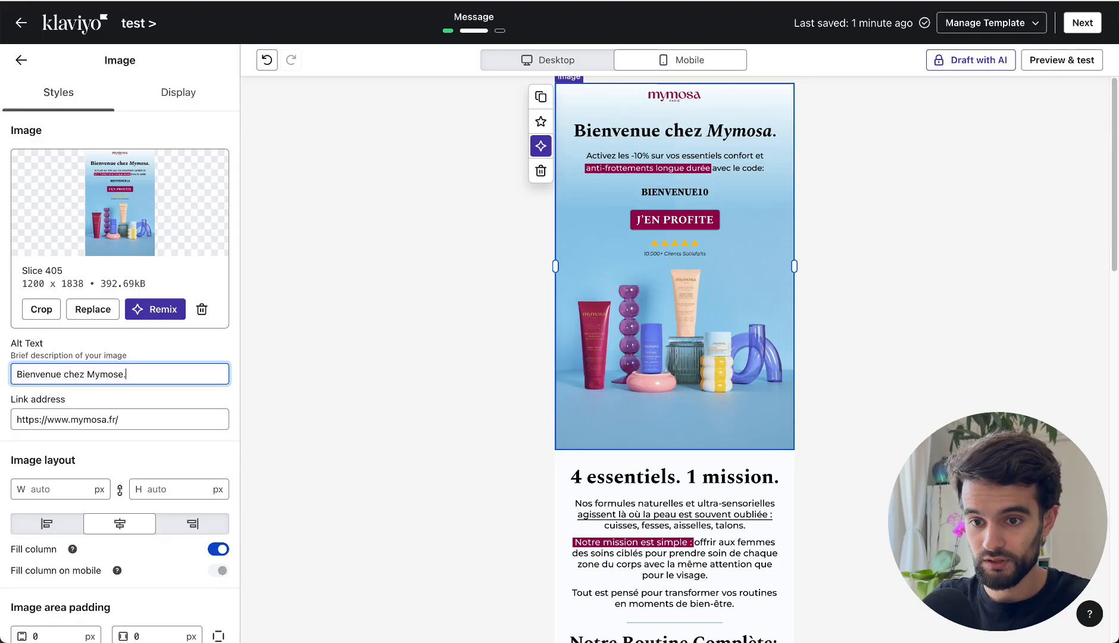
pyautogui.write(' Voici votre')
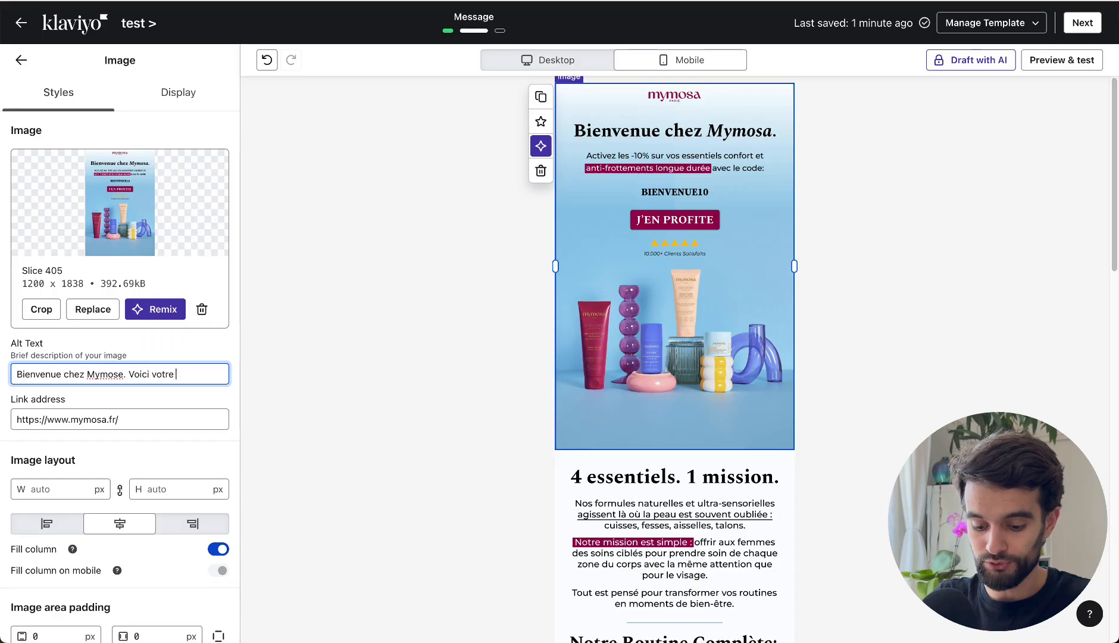
pyautogui.write(' code de réduction')
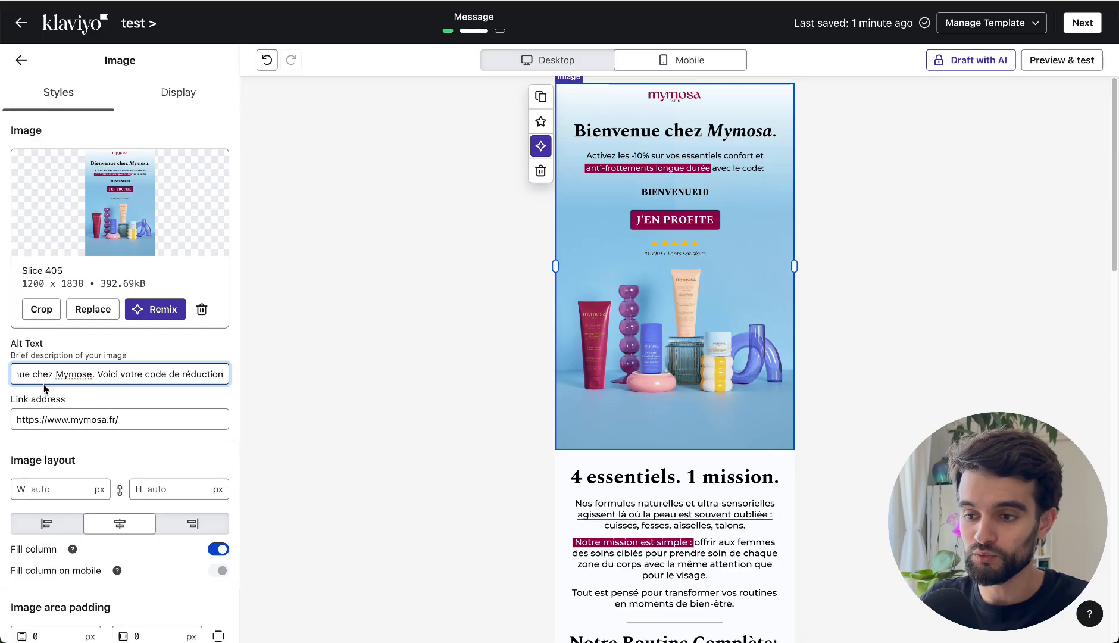
pyautogui.scroll(-5, 40, 385)
pyautogui.scroll(5, 175, 353)
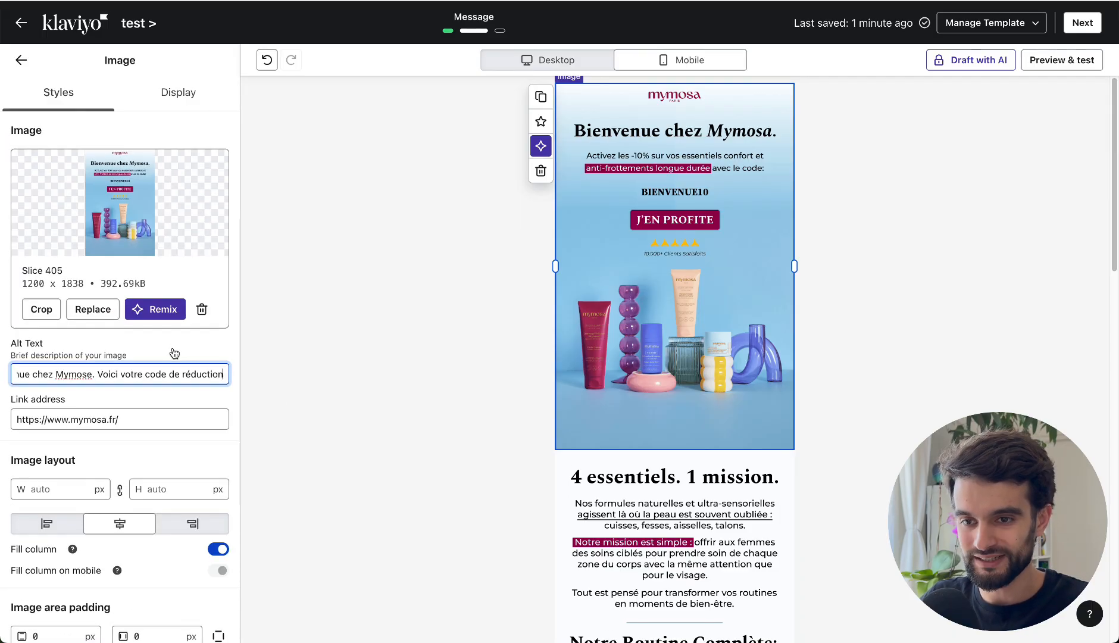
pyautogui.scroll(-4, 652, 216)
pyautogui.tripleClick(172, 421)
pyautogui.hotkey('ctrl', 'c')
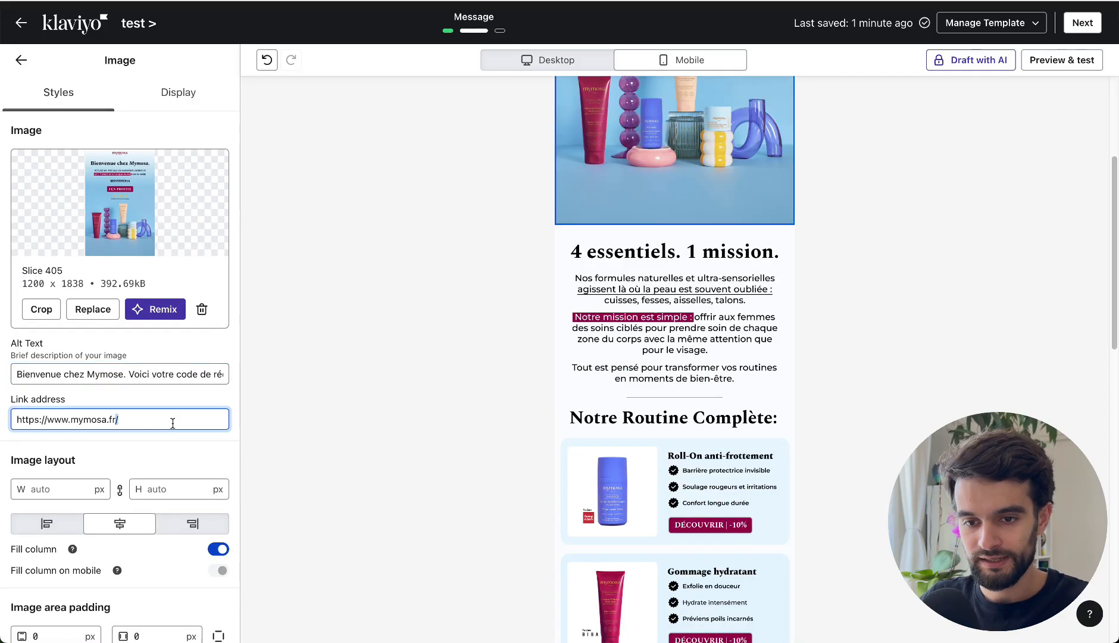
pyautogui.click(648, 359)
pyautogui.click(192, 416)
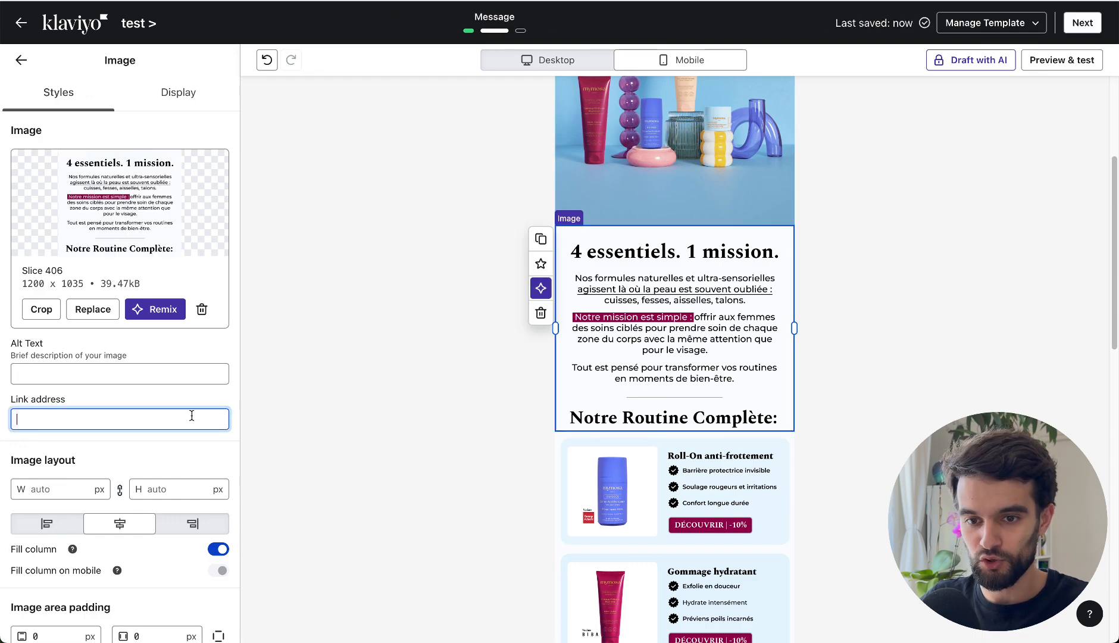
pyautogui.hotkey('ctrl', 'v')
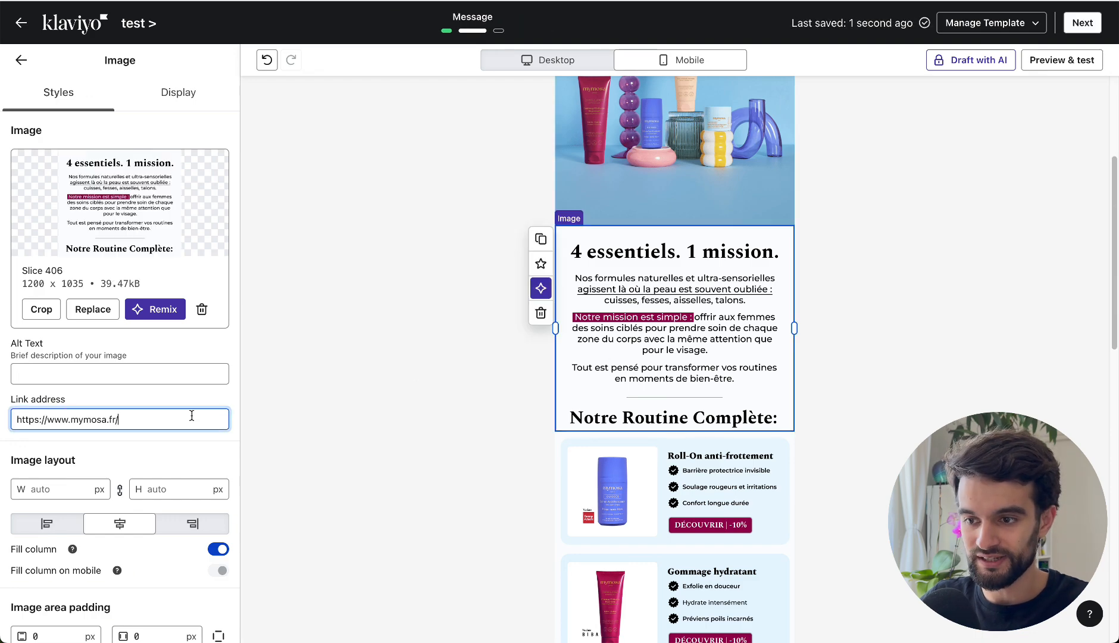
# Set the alt text of the "4 essentiels. 1 mission." image to "4 essentiels 1 misssions".
pyautogui.click(72, 374)
pyautogui.write('4 esse')
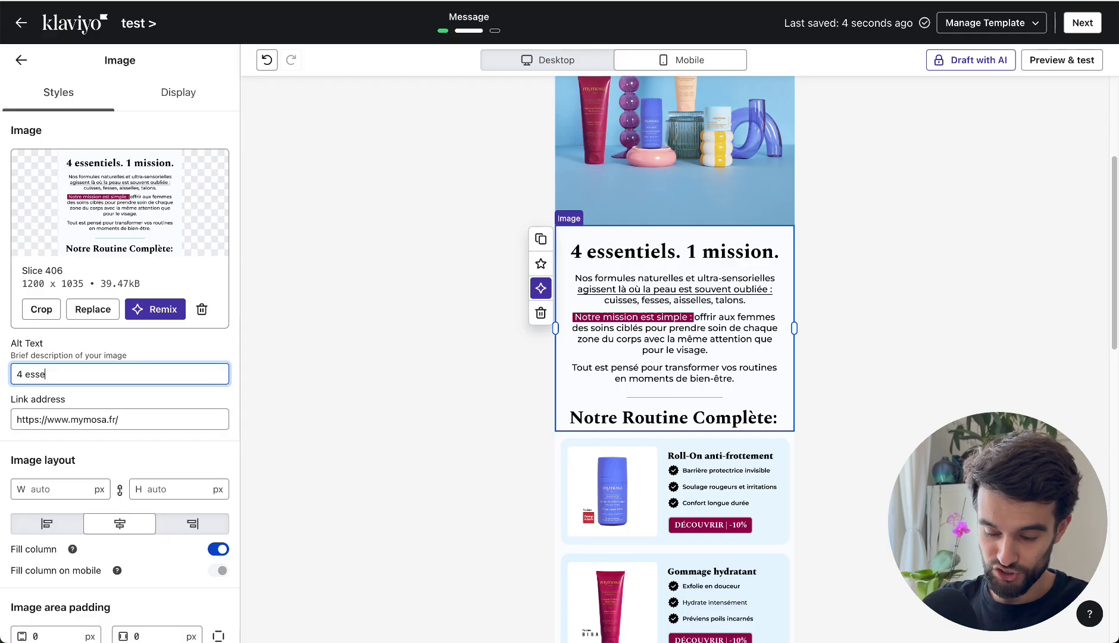
pyautogui.write('ntiels 1 misssions')
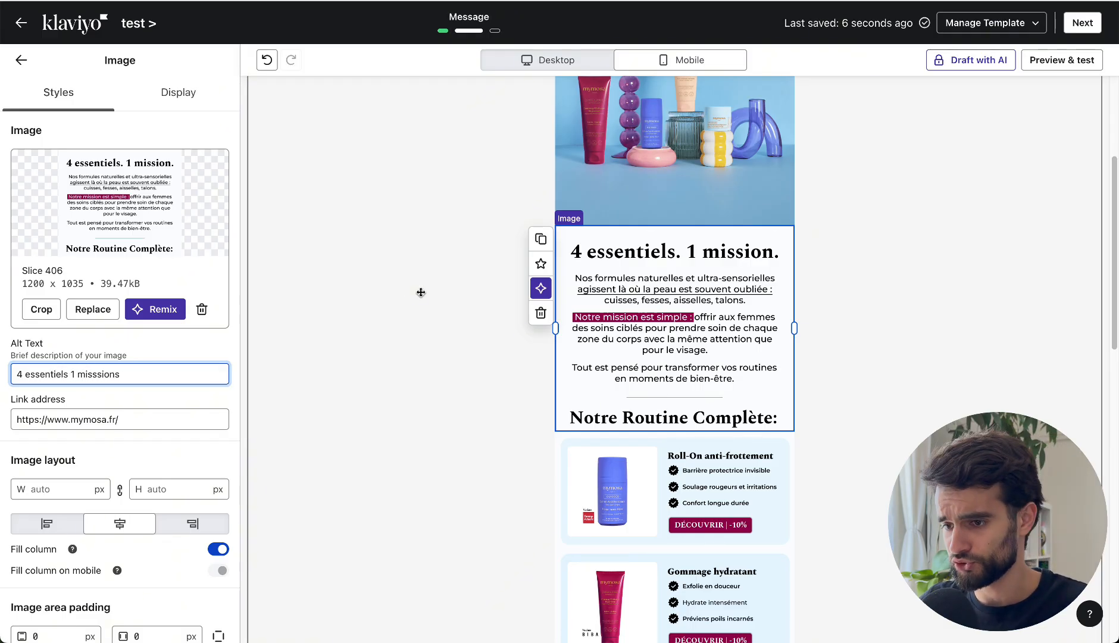
# Select the Roll-On anti-frottement image block, then switch to the Mymosa website and open the Roll-on Anti-Frottement product page.
pyautogui.scroll(-5, 416, 296)
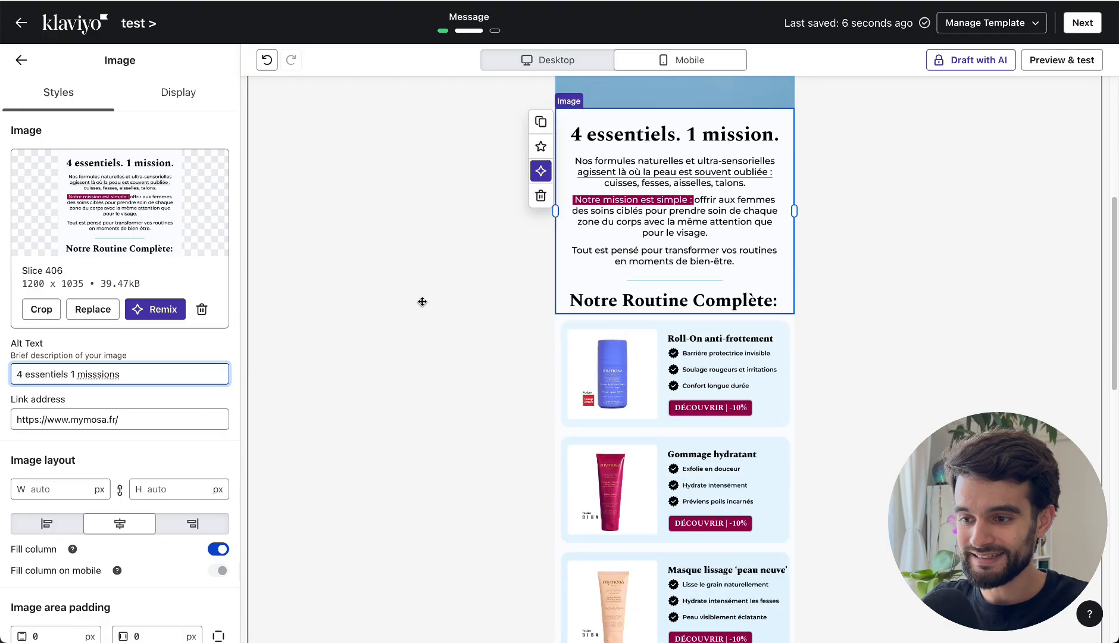
pyautogui.click(654, 363)
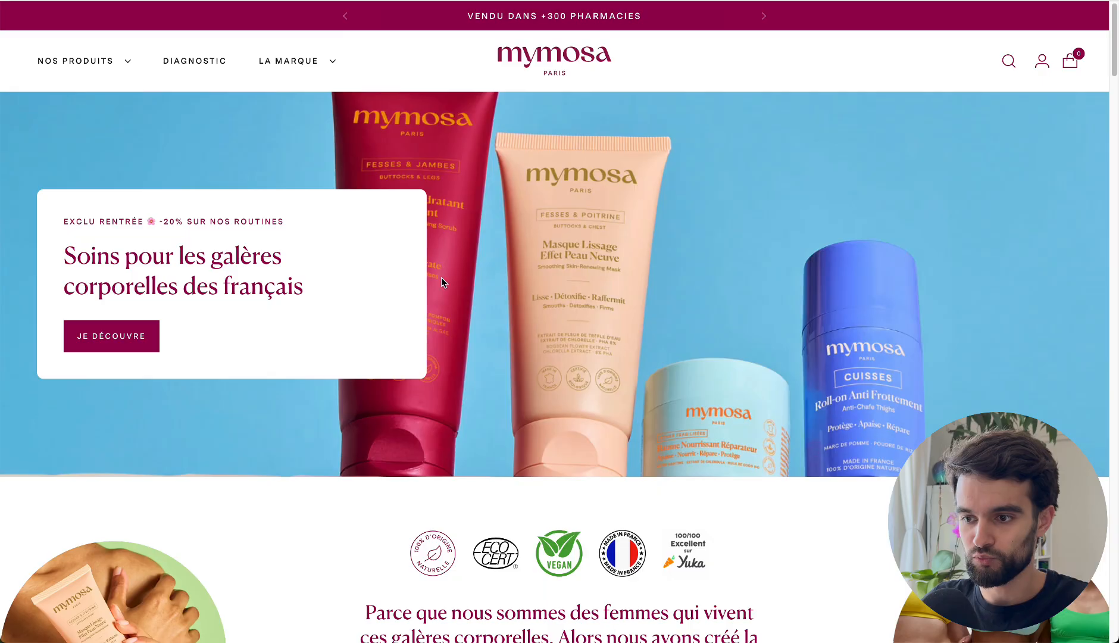
pyautogui.scroll(-15, 441, 277)
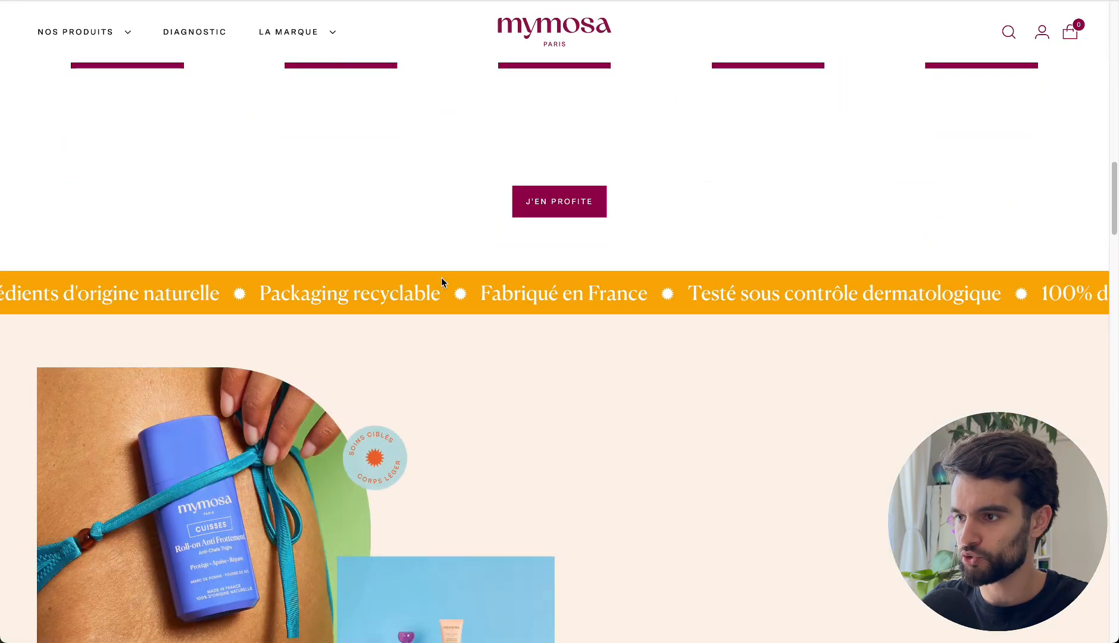
pyautogui.scroll(7, 441, 278)
pyautogui.scroll(-6, 441, 277)
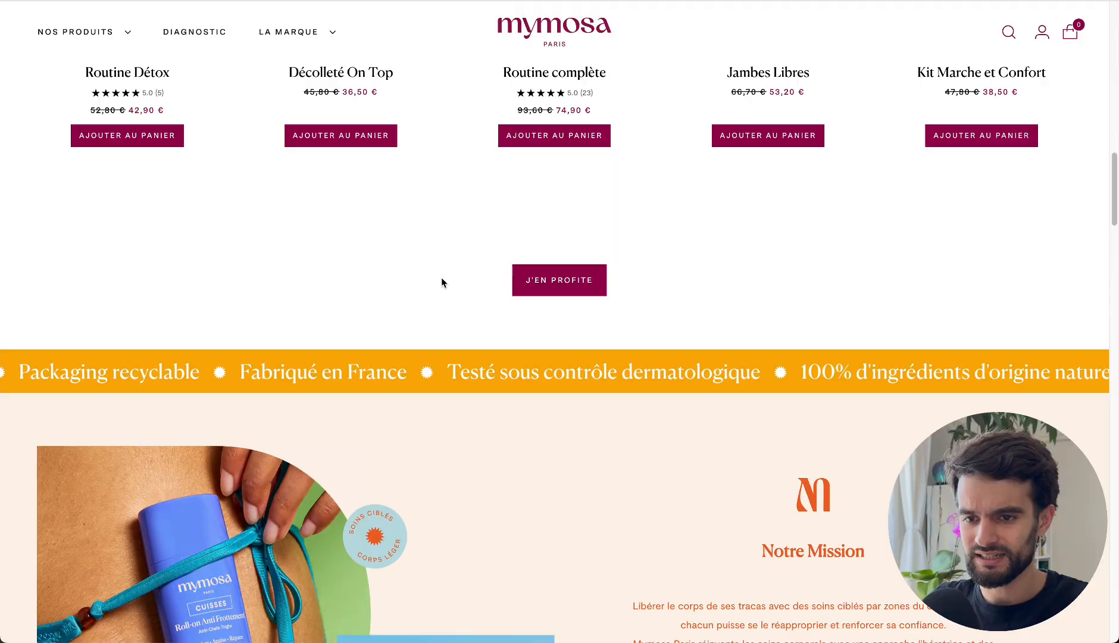
pyautogui.scroll(-12, 442, 282)
pyautogui.scroll(2, 222, 243)
pyautogui.click(169, 231)
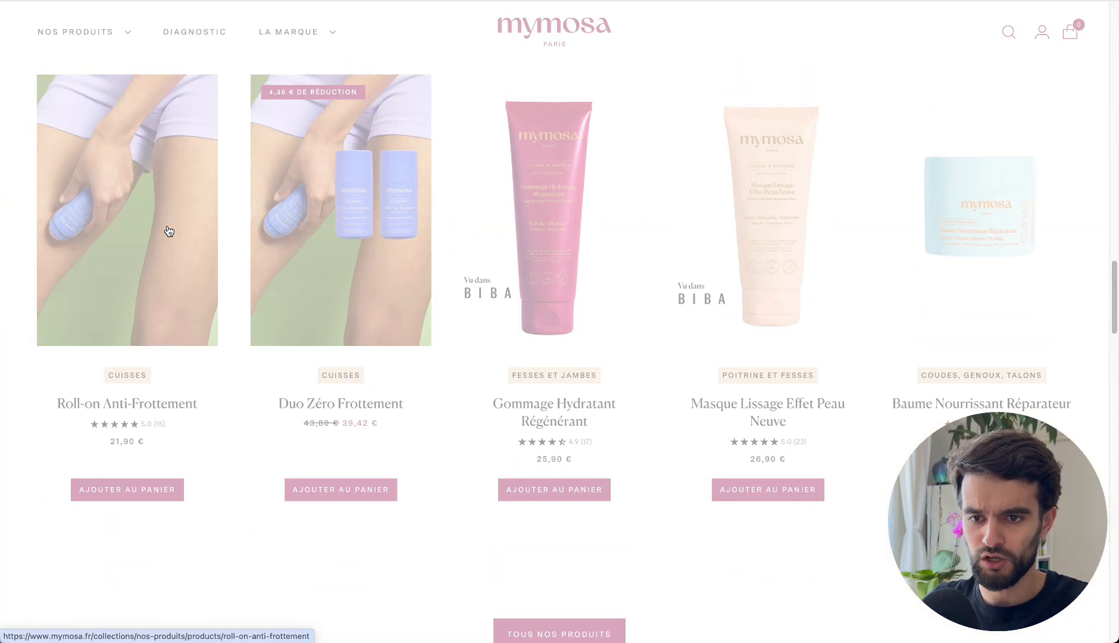
pyautogui.click(275, 1)
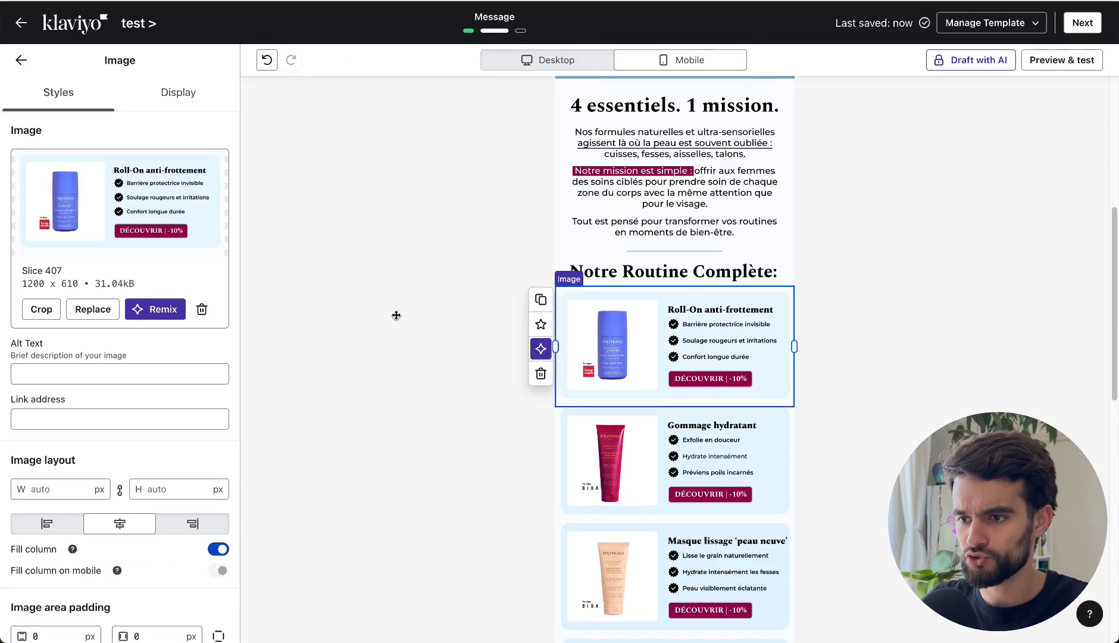
pyautogui.click(75, 409)
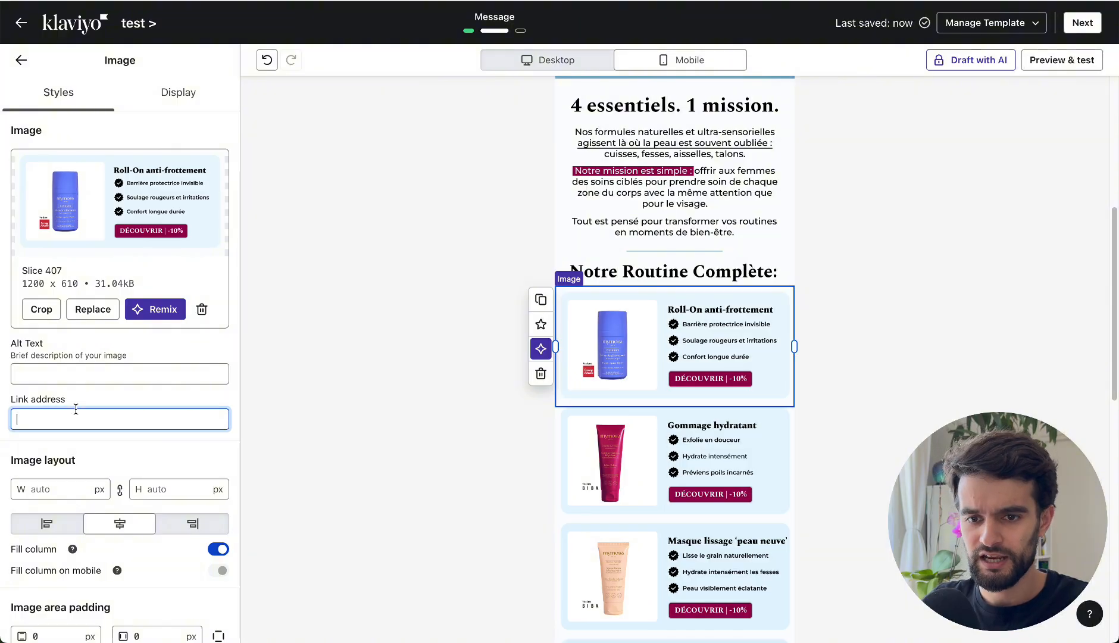
pyautogui.write('https://www.mymosa.fr/collections/nos-produits/products/roll-on-anti-frottement')
# Set the alt text of the Roll-On anti-frottement image to "Produit : roll anti frottement".
pyautogui.click(73, 374)
pyautogui.write('Pro')
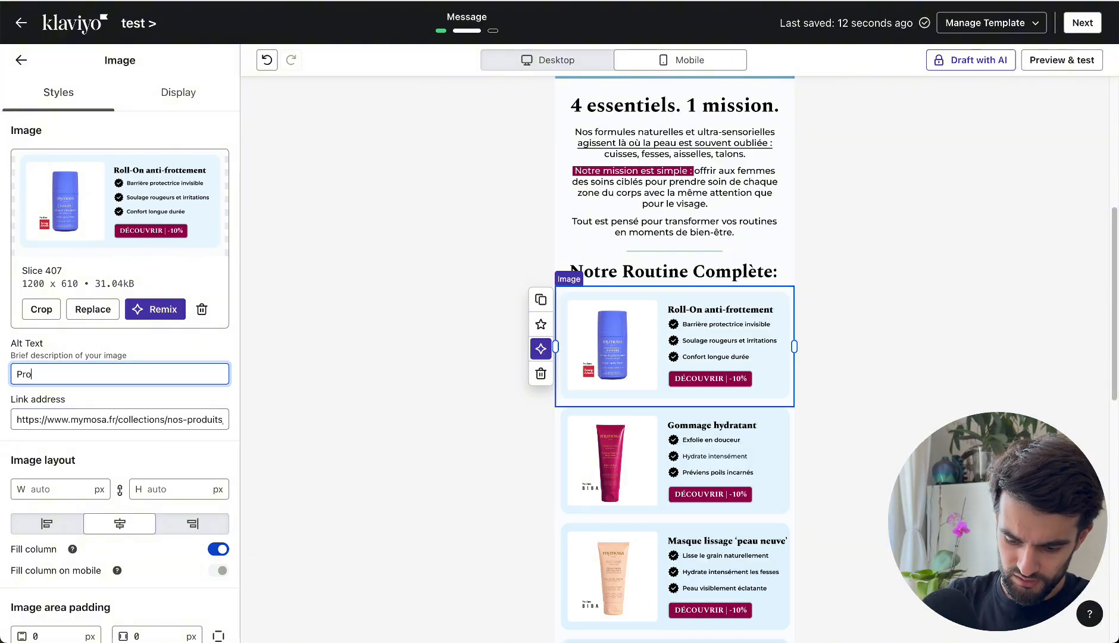
pyautogui.write('duit')
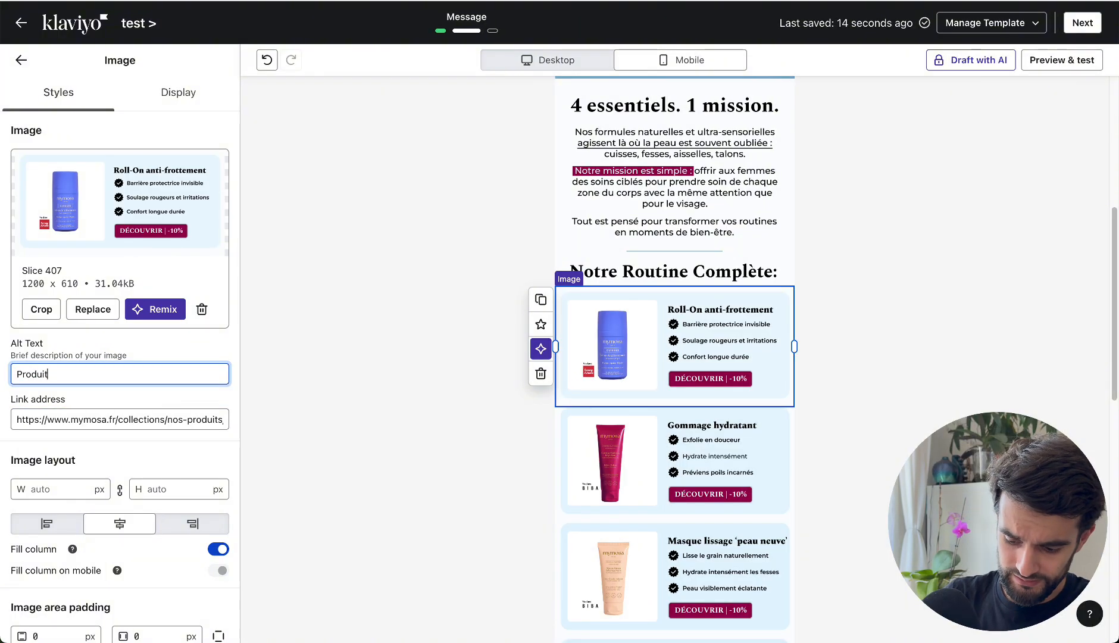
pyautogui.write(' : roll')
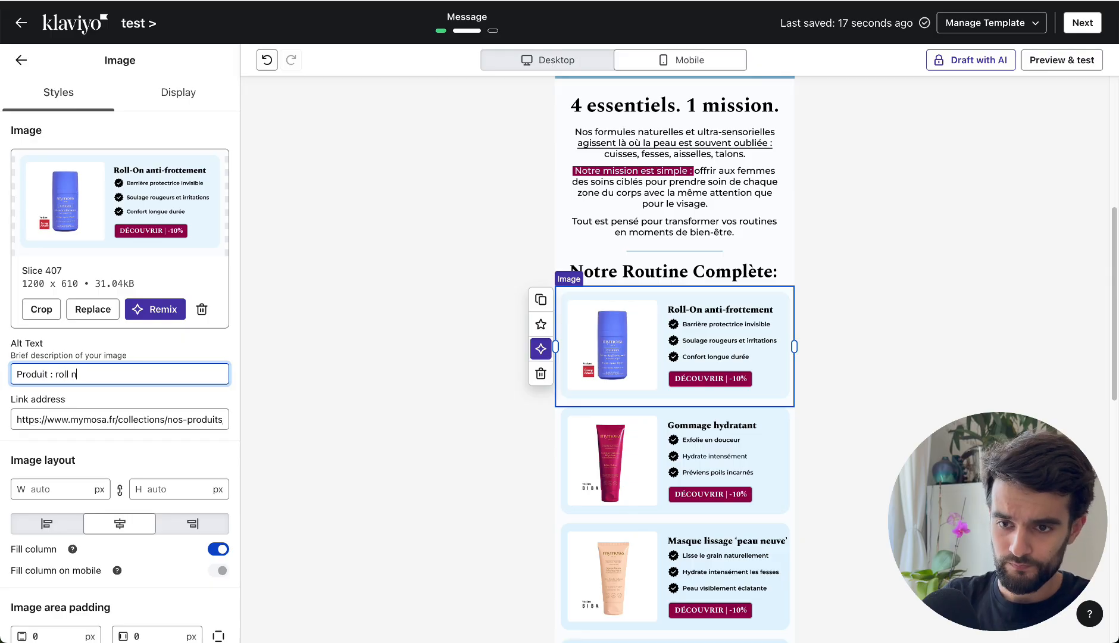
pyautogui.write(' anti fr')
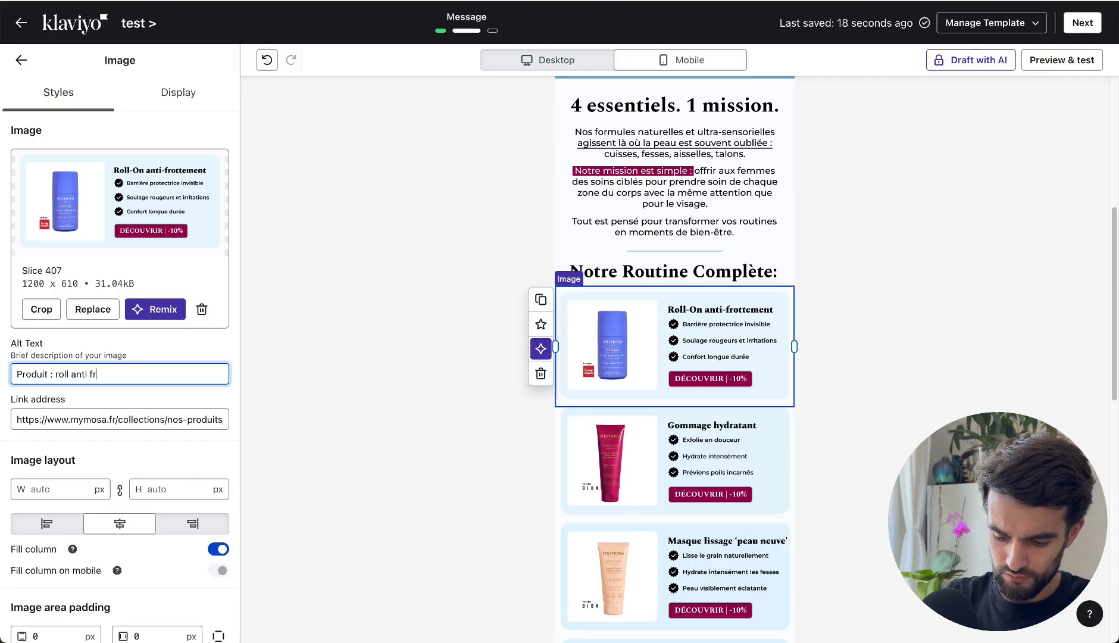
pyautogui.write('ottement')
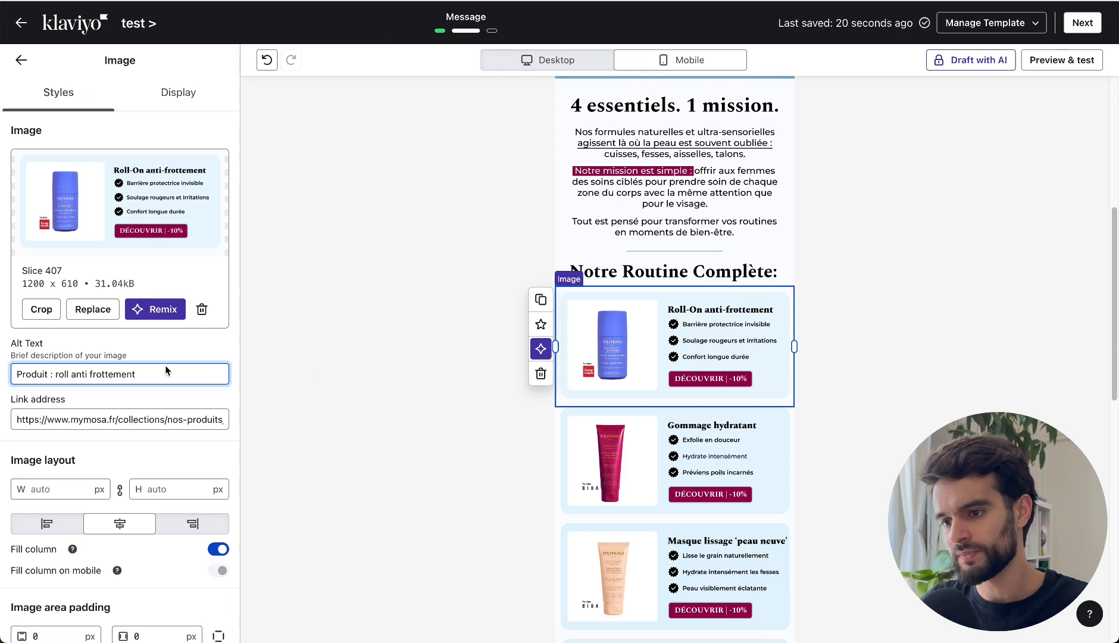
pyautogui.click(596, 350)
pyautogui.click(622, 264)
pyautogui.click(620, 357)
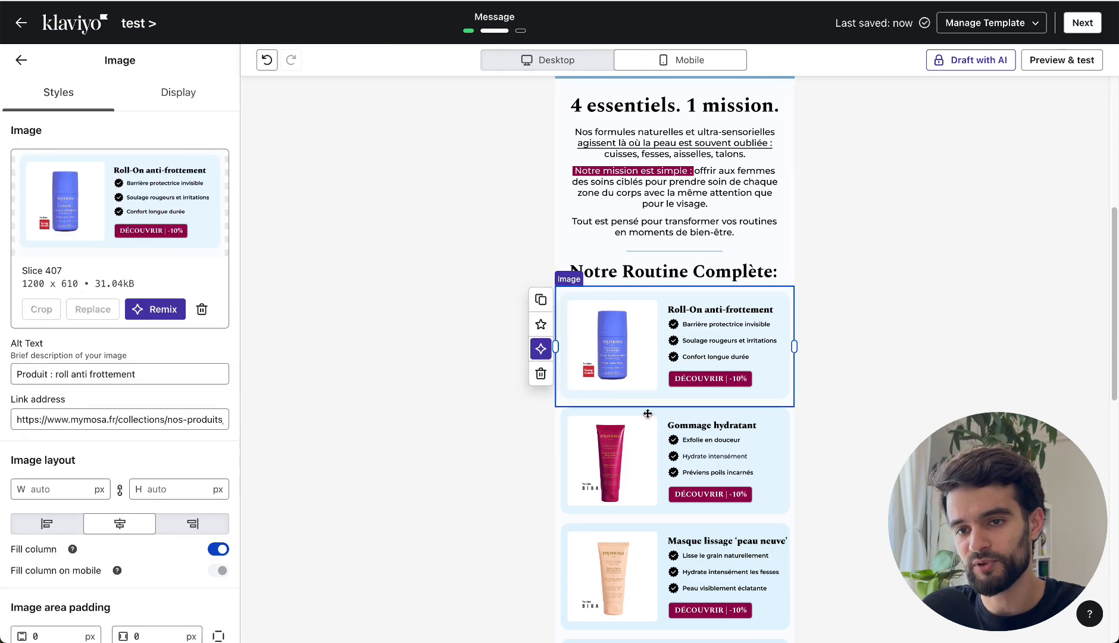
# Select the Gommage hydratant image block, then switch to the Mymosa website and copy the address of the footer's Contact page.
pyautogui.scroll(-1, 667, 383)
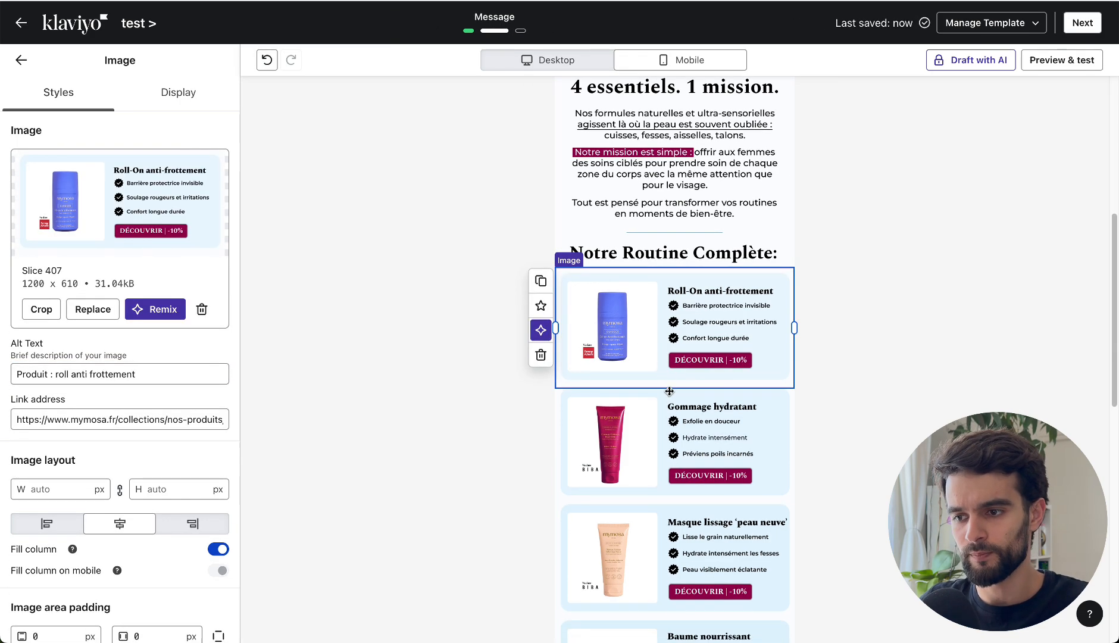
pyautogui.click(669, 391)
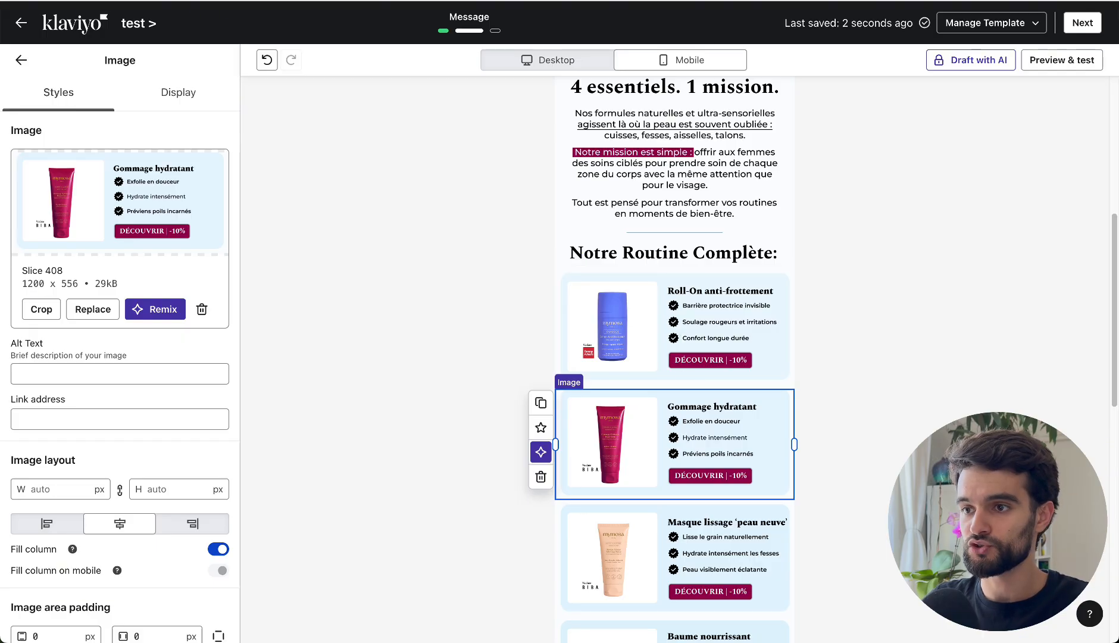
pyautogui.click(606, 2)
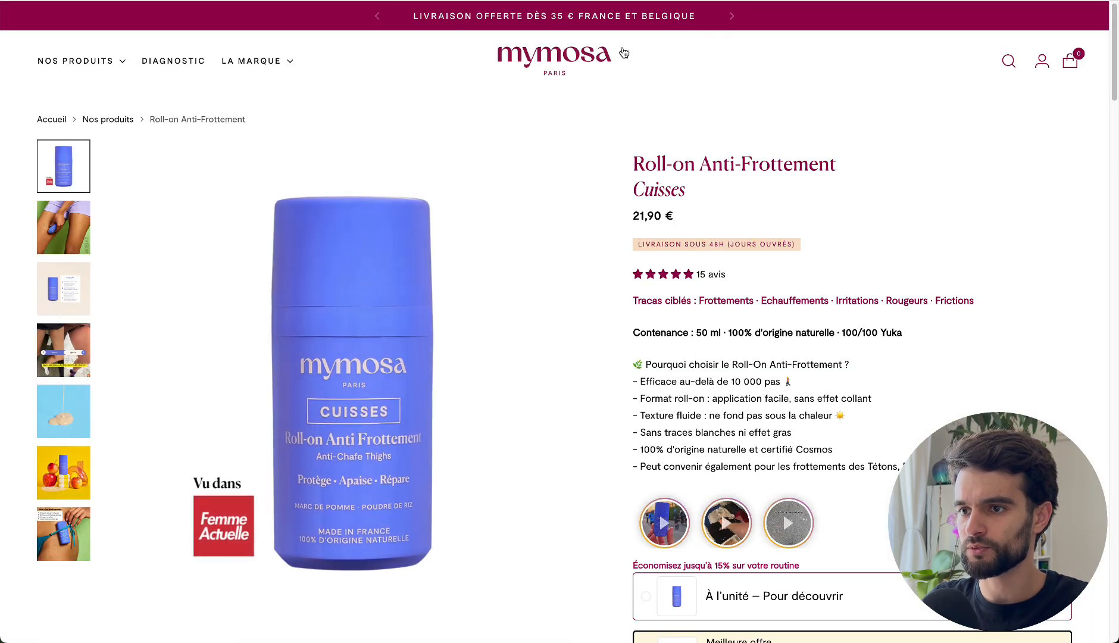
pyautogui.scroll(-10, 765, 176)
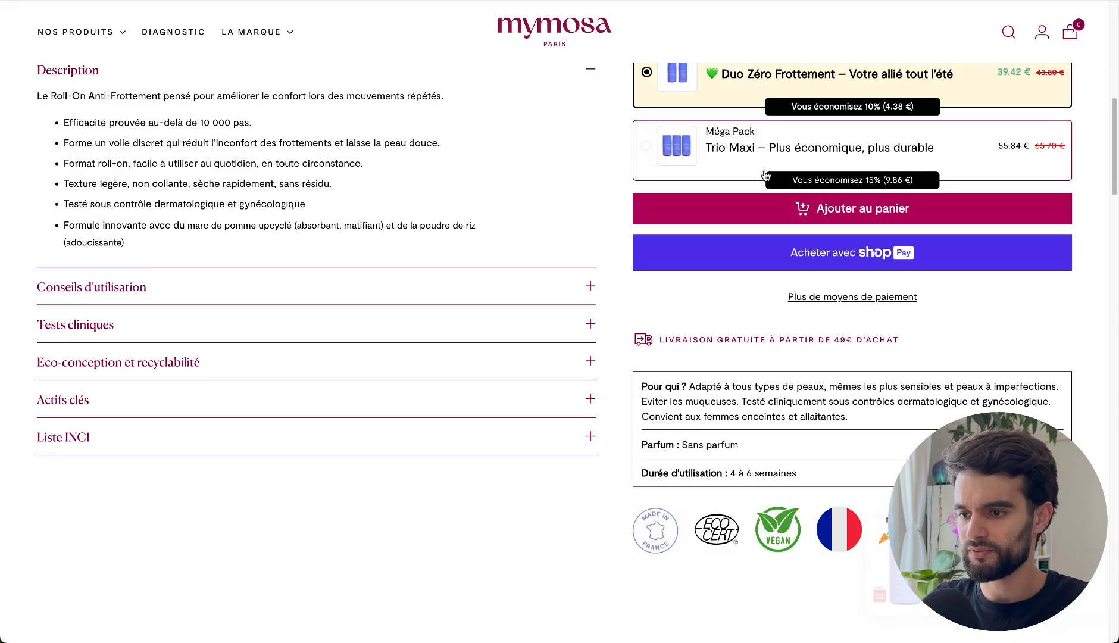
pyautogui.scroll(-15, 765, 175)
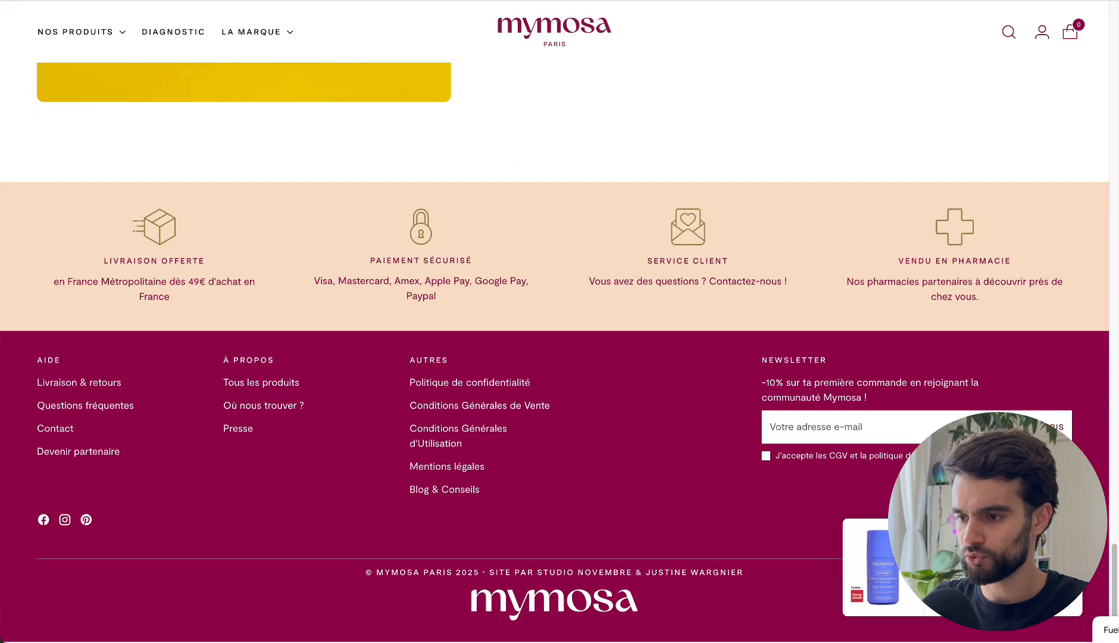
pyautogui.click(56, 430)
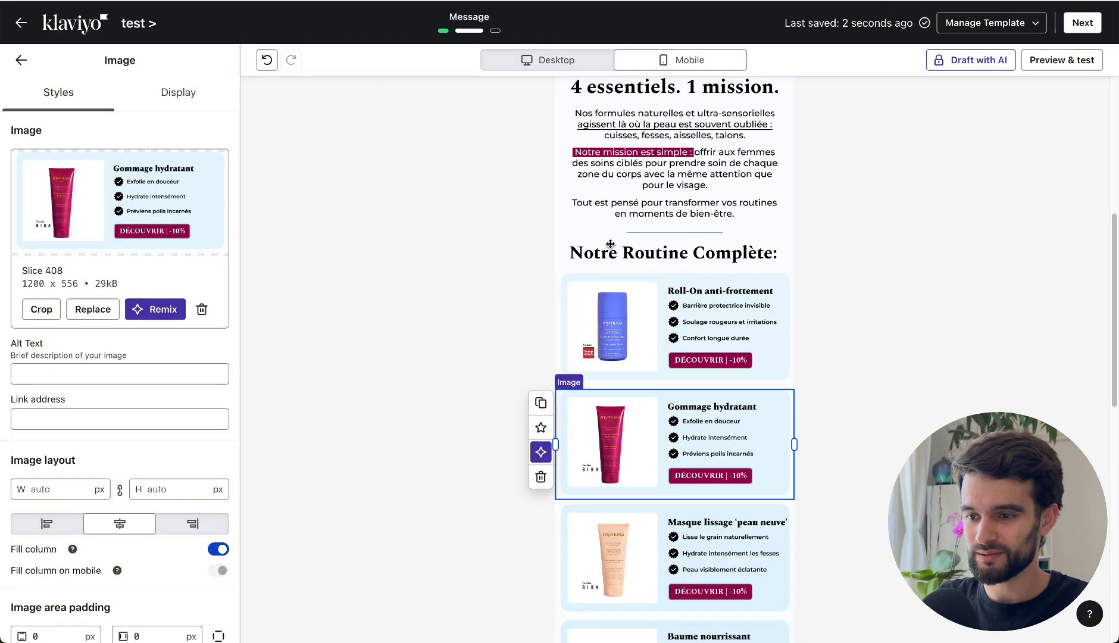
pyautogui.scroll(-5, 654, 221)
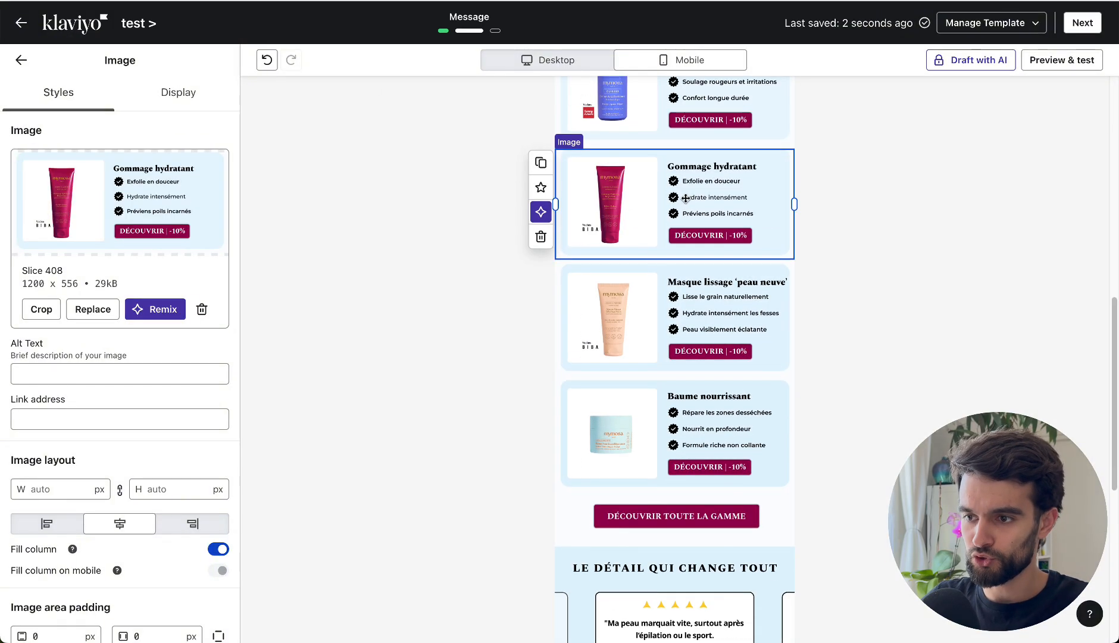
pyautogui.click(151, 417)
pyautogui.click(655, 337)
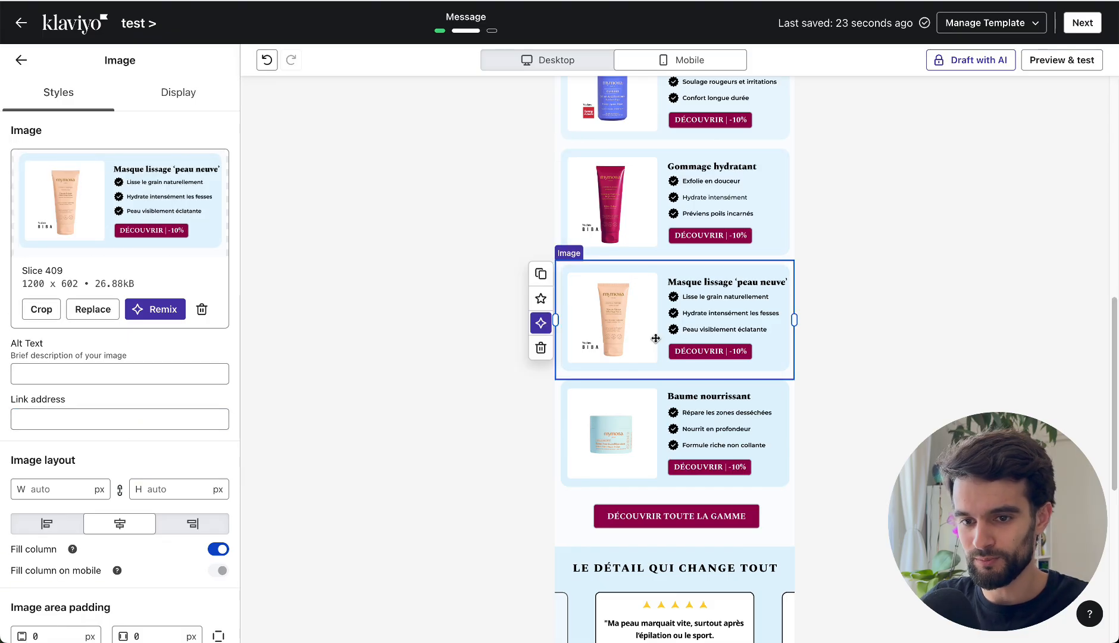
pyautogui.scroll(-5, 331, 292)
pyautogui.scroll(-3, 600, 381)
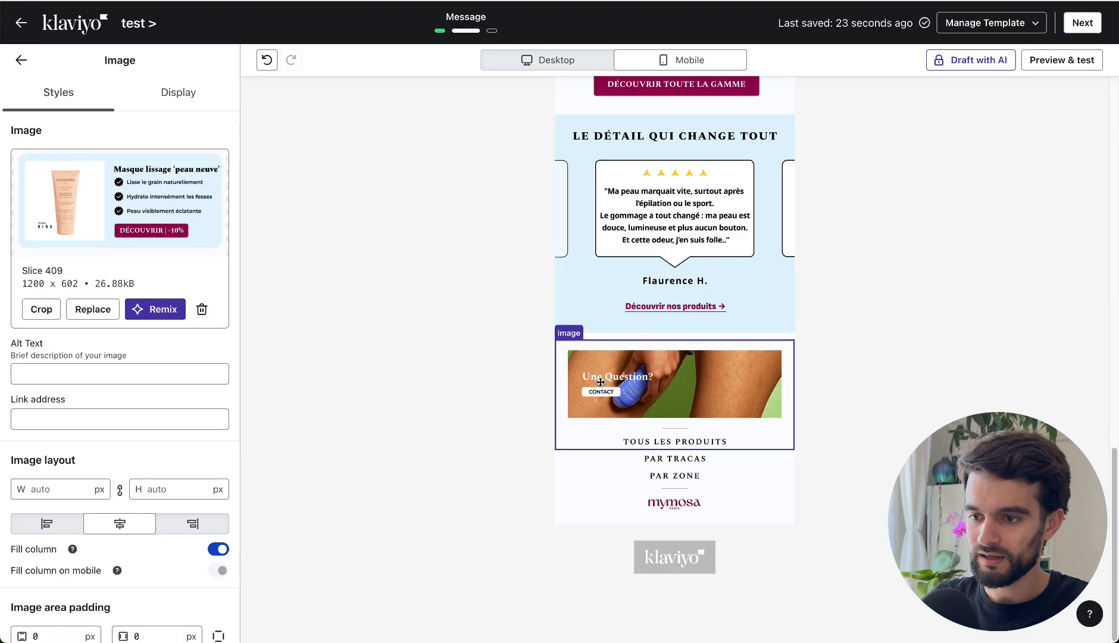
pyautogui.click(619, 393)
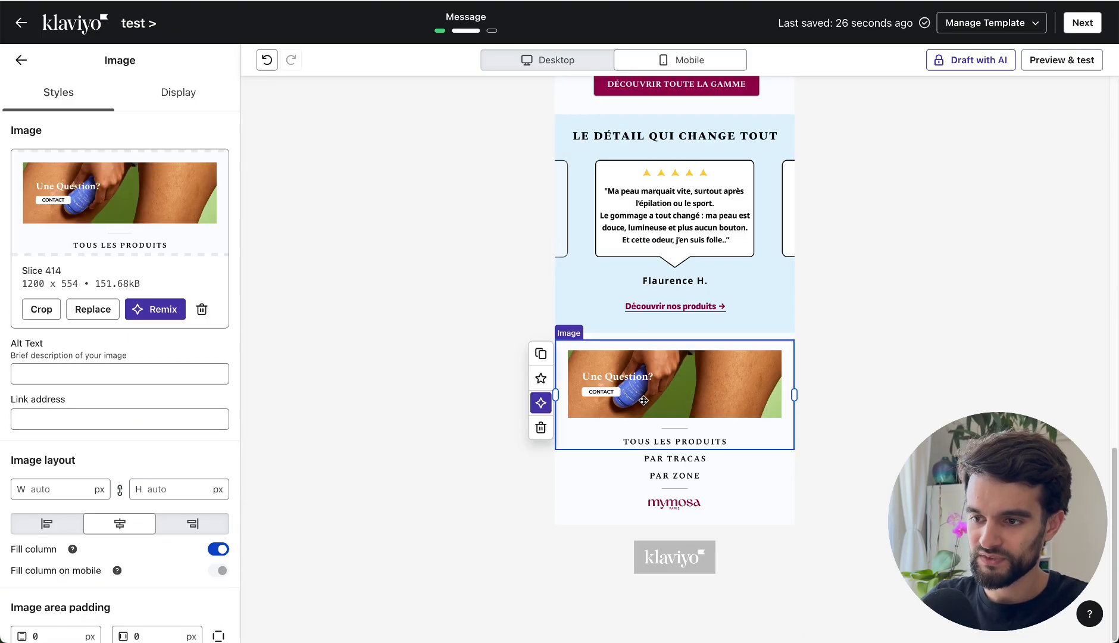
pyautogui.click(86, 424)
pyautogui.write('https://www.mymosa.fr/pages/contact')
# Set the alt text of the "Une Question?" banner image to "Une question ? COntactez nous !".
pyautogui.click(84, 379)
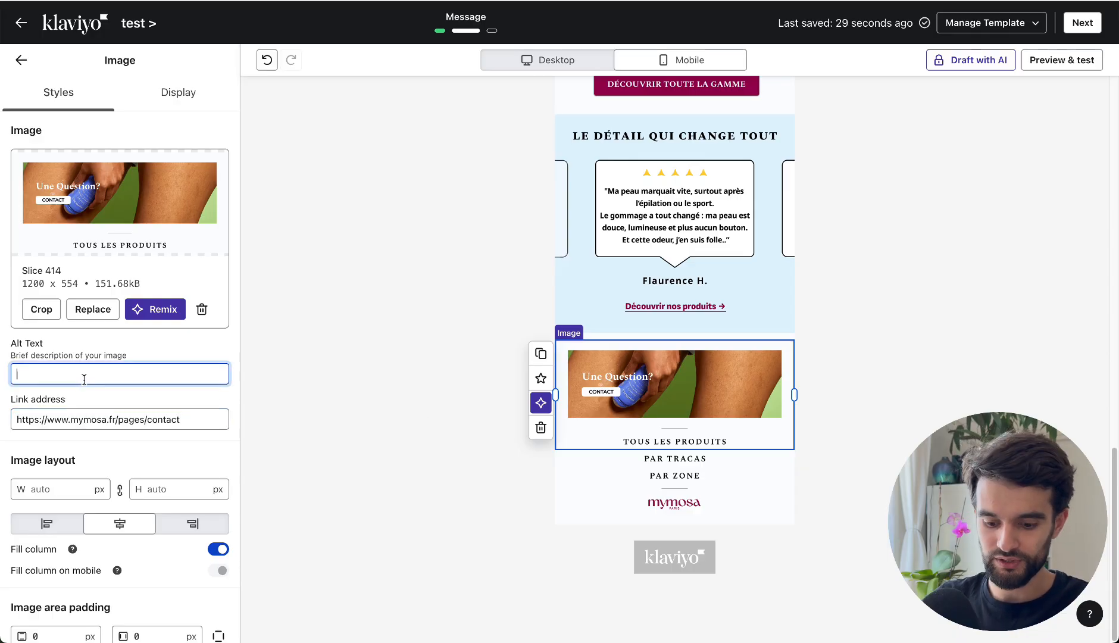
pyautogui.write('Une question')
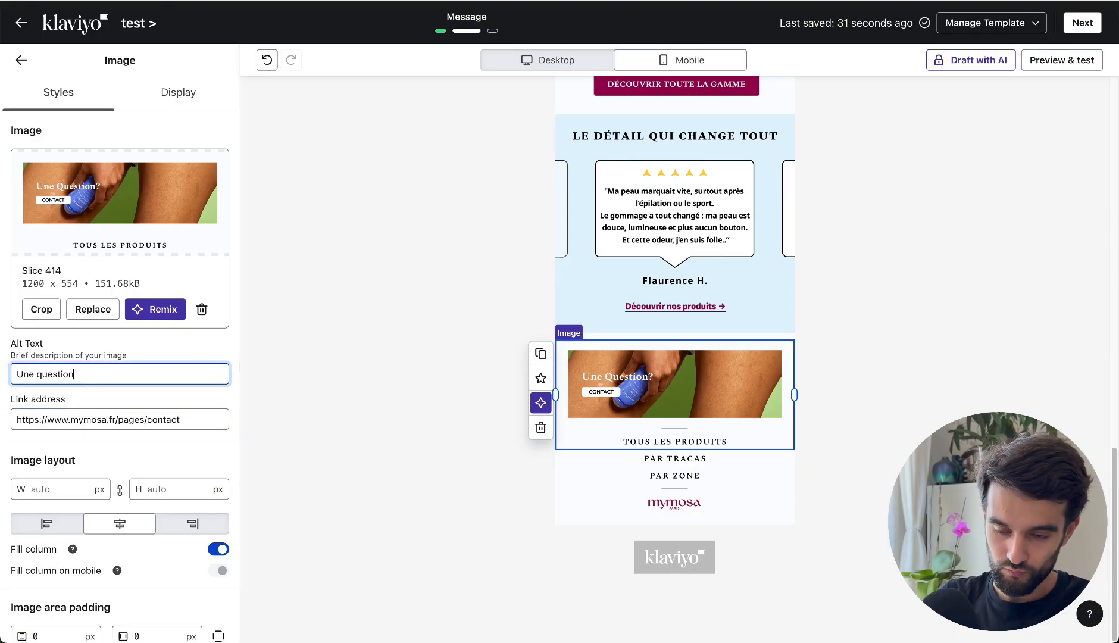
pyautogui.write(' ? COnta')
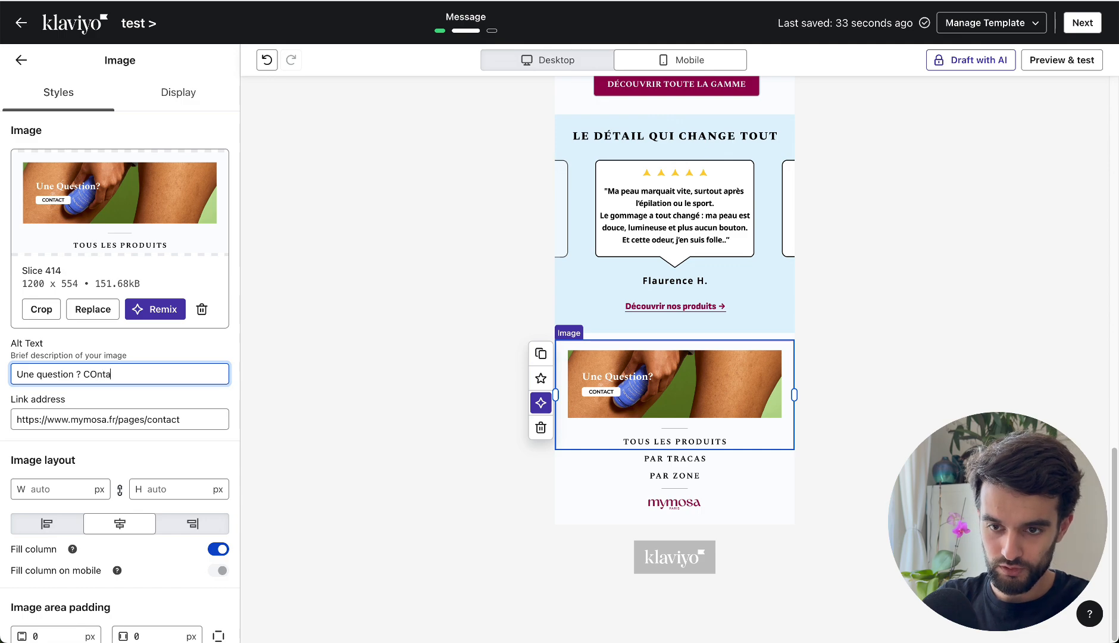
pyautogui.write('cte')
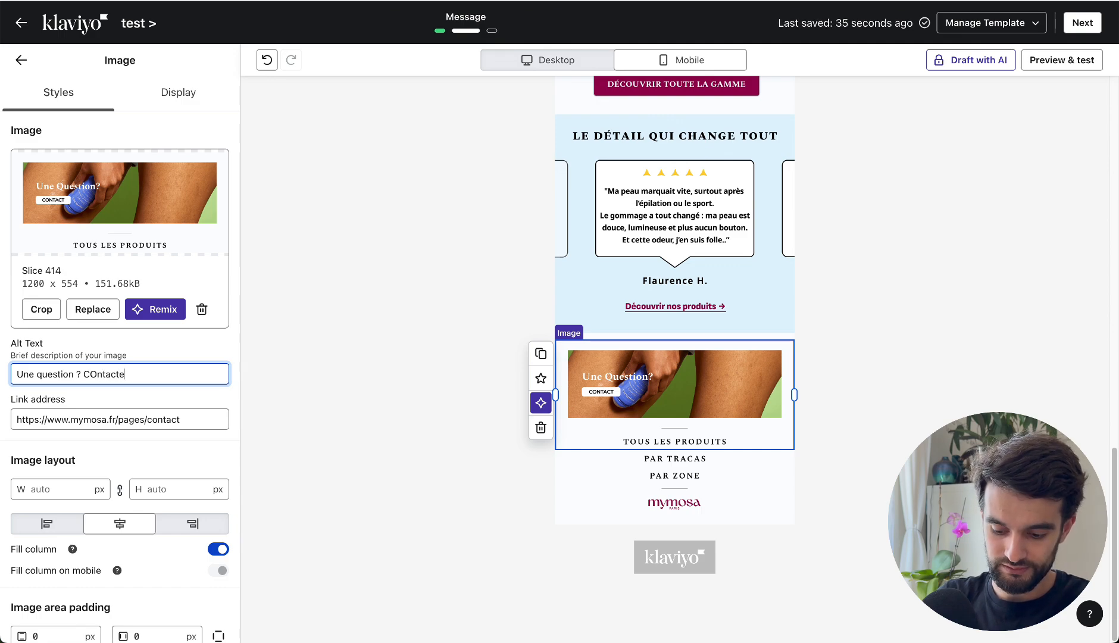
pyautogui.write('z nous !')
pyautogui.click(445, 428)
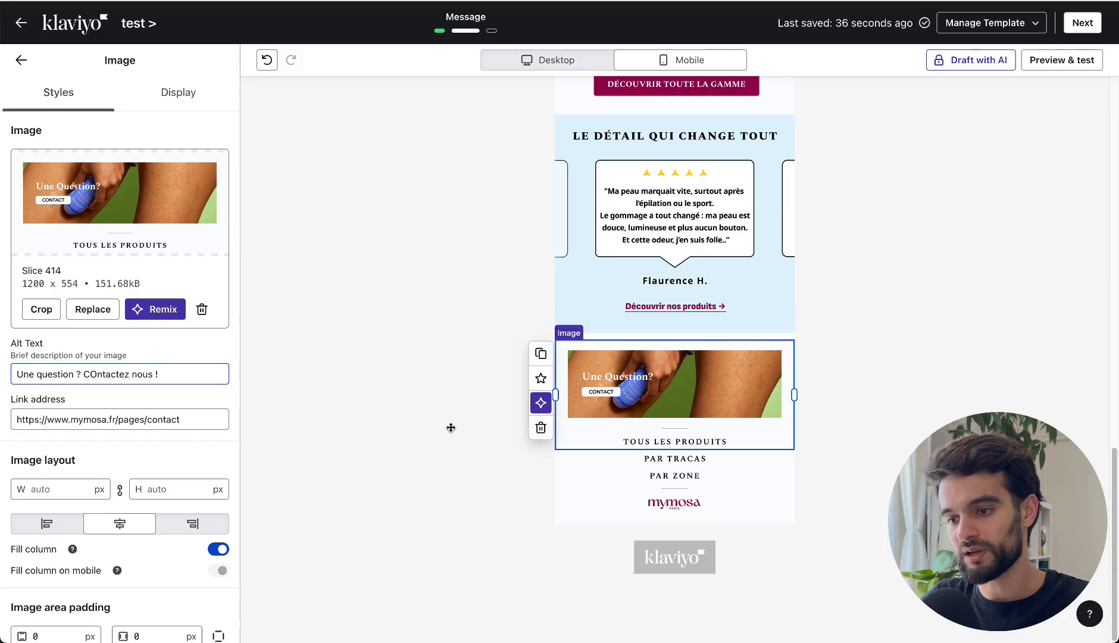
pyautogui.click(629, 411)
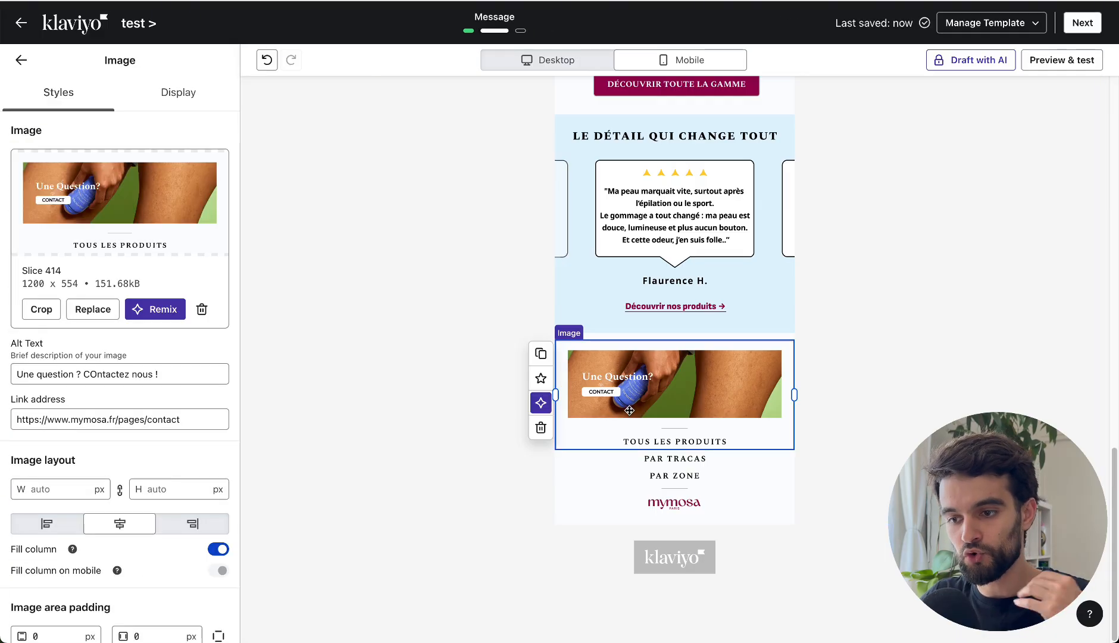
# Open the email preview, look over the desktop version and switch it to the mobile version.
pyautogui.scroll(20, 629, 410)
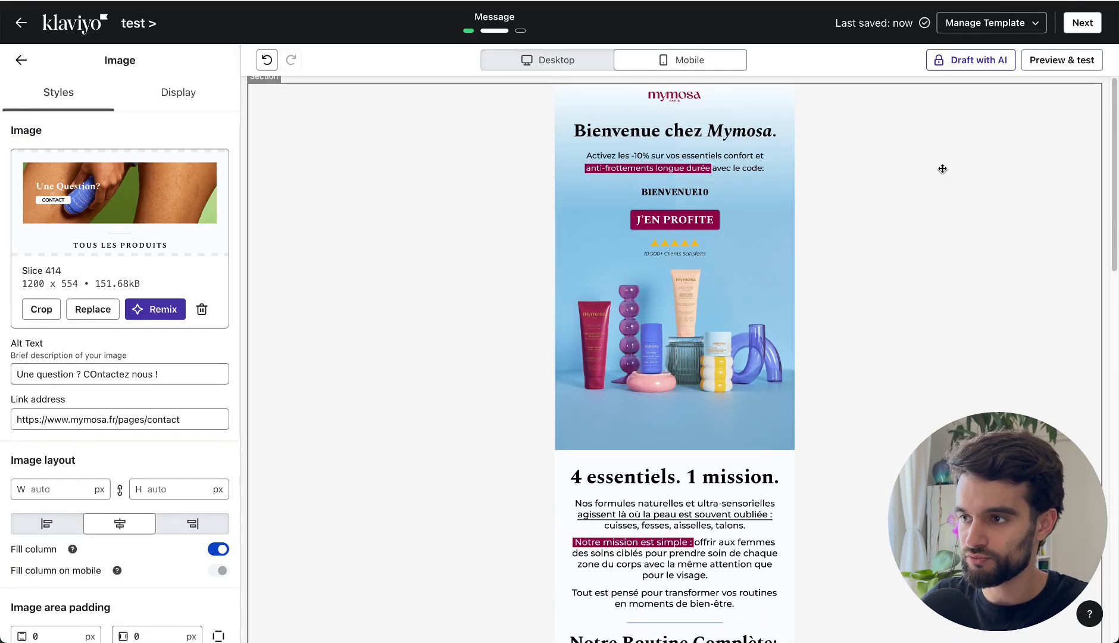
pyautogui.click(1065, 64)
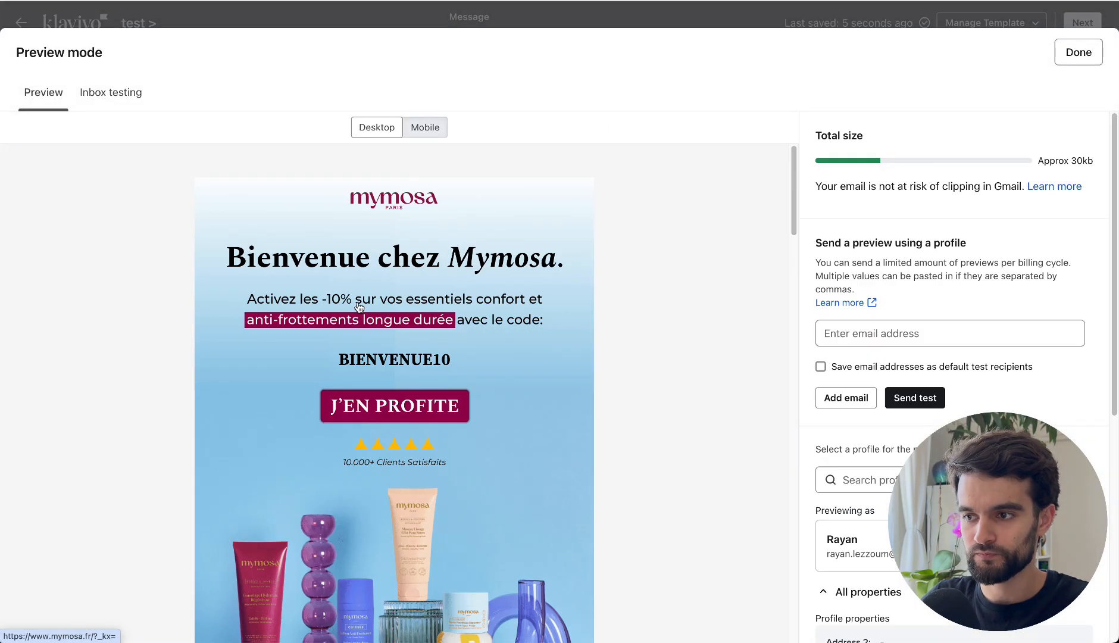
pyautogui.scroll(-4, 342, 273)
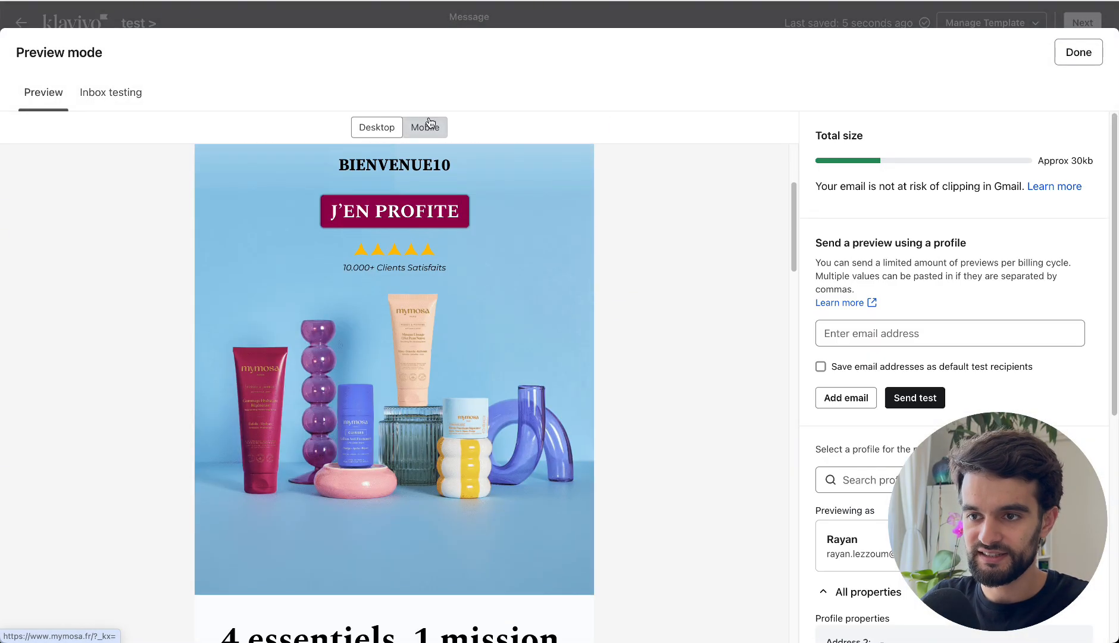
pyautogui.click(428, 122)
pyautogui.scroll(5, 387, 416)
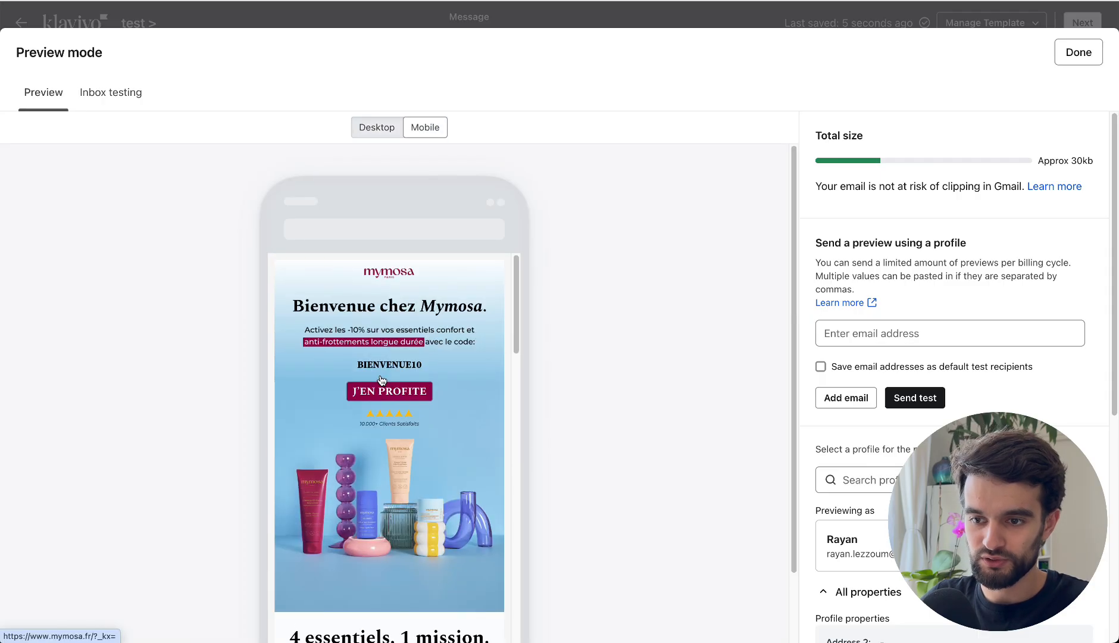
# Test the links of the "J'en profite" header, Roll-On anti-frottement and "Une Question?" images in the mobile preview, closing each opened page.
pyautogui.click(384, 390)
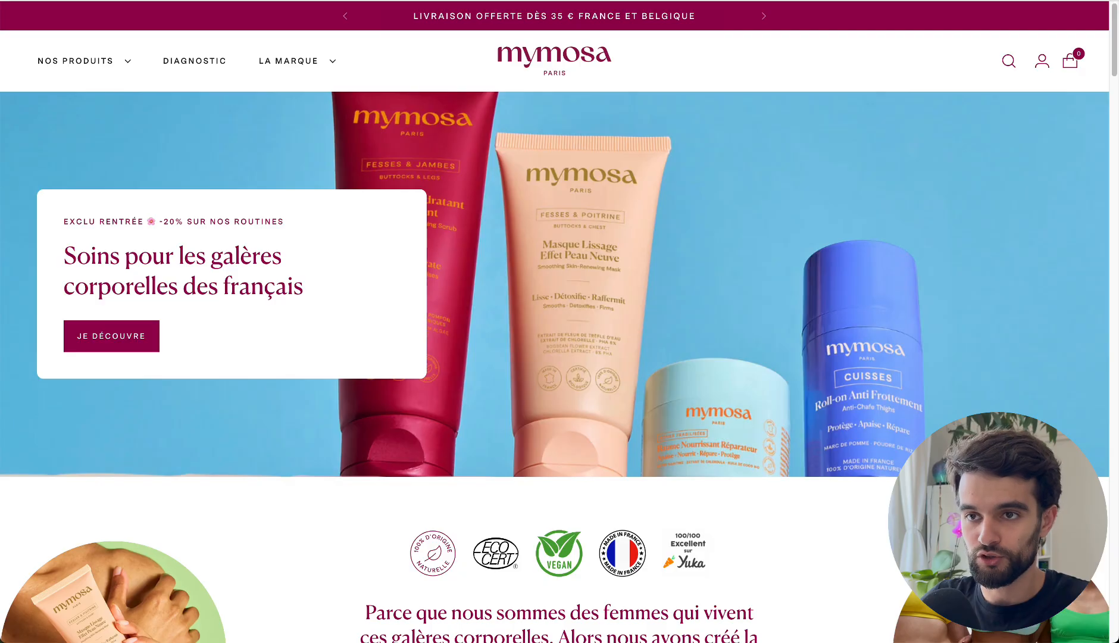
pyautogui.press('super+w')
pyautogui.scroll(-8, 344, 432)
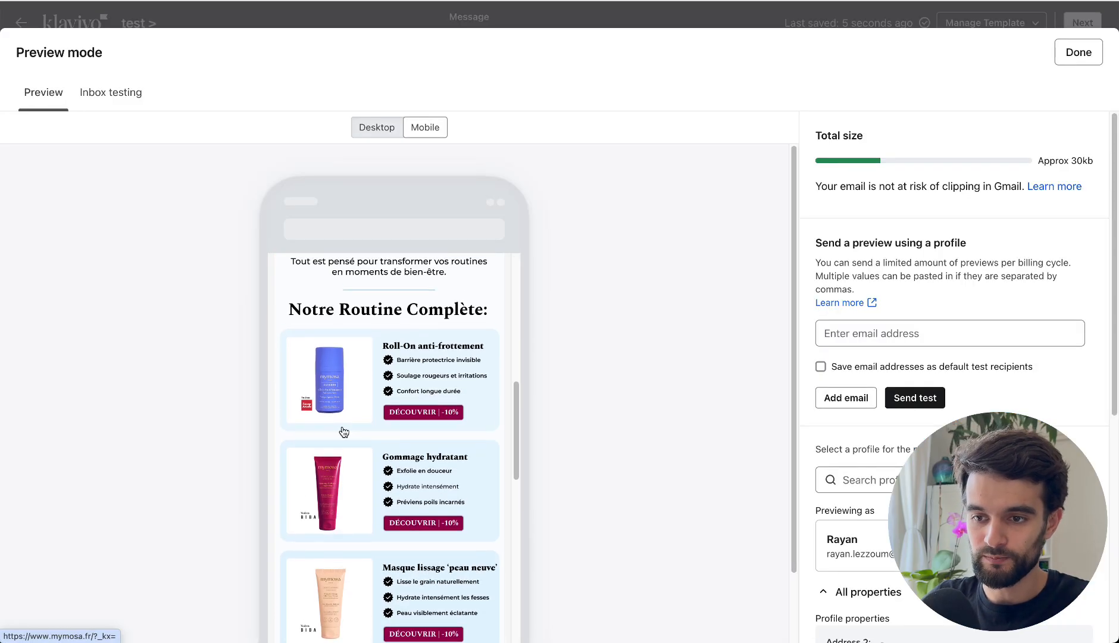
pyautogui.click(344, 432)
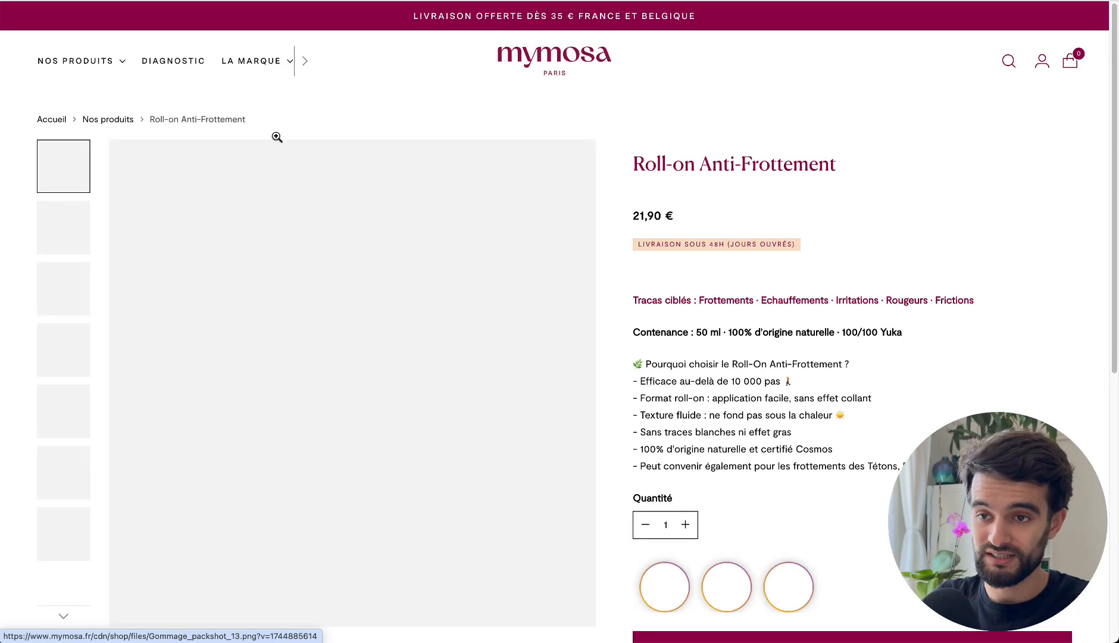
pyautogui.press('super+w')
pyautogui.scroll(-10, 381, 452)
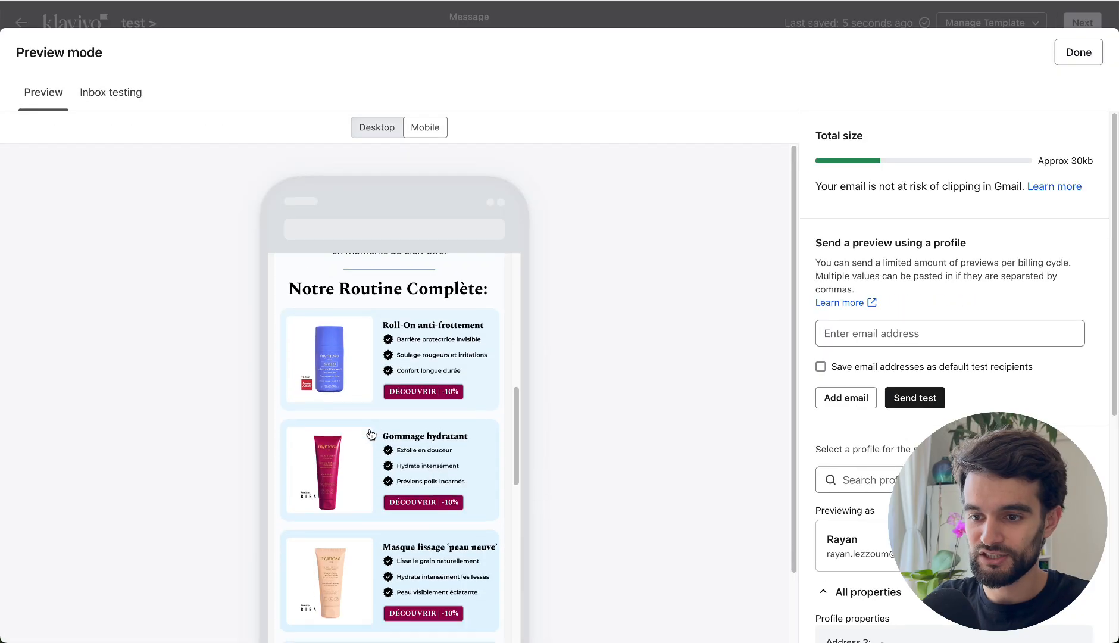
pyautogui.click(359, 450)
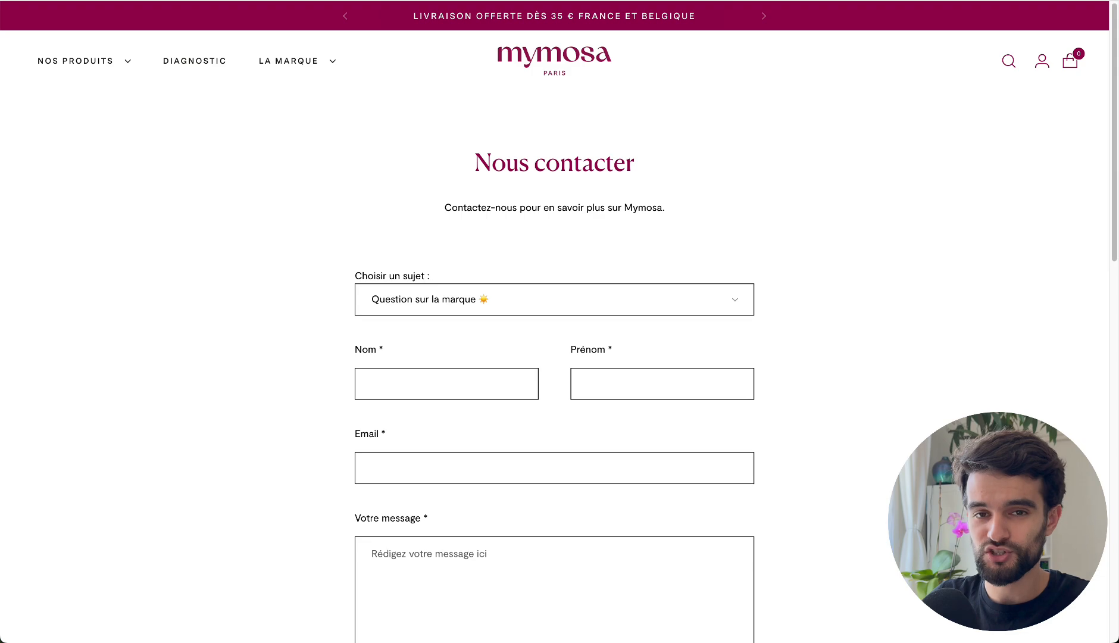
pyautogui.press('super+w')
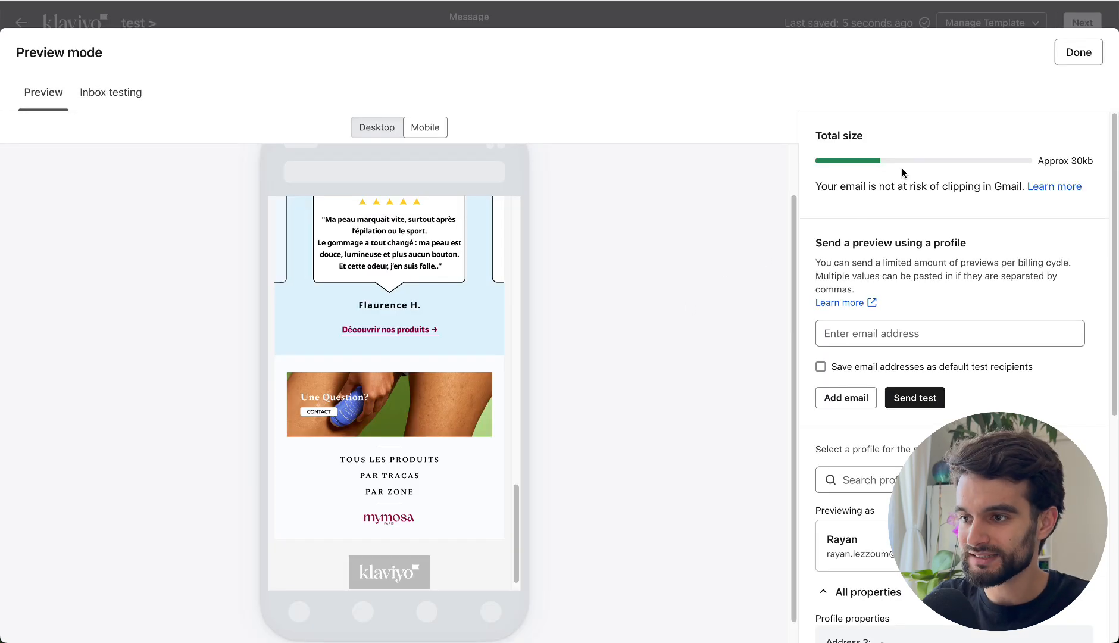
# Check the email's total size, look back through the mobile preview up to its header, and close the preview.
pyautogui.moveTo(818, 136); pyautogui.dragTo(981, 145)
pyautogui.click(985, 150)
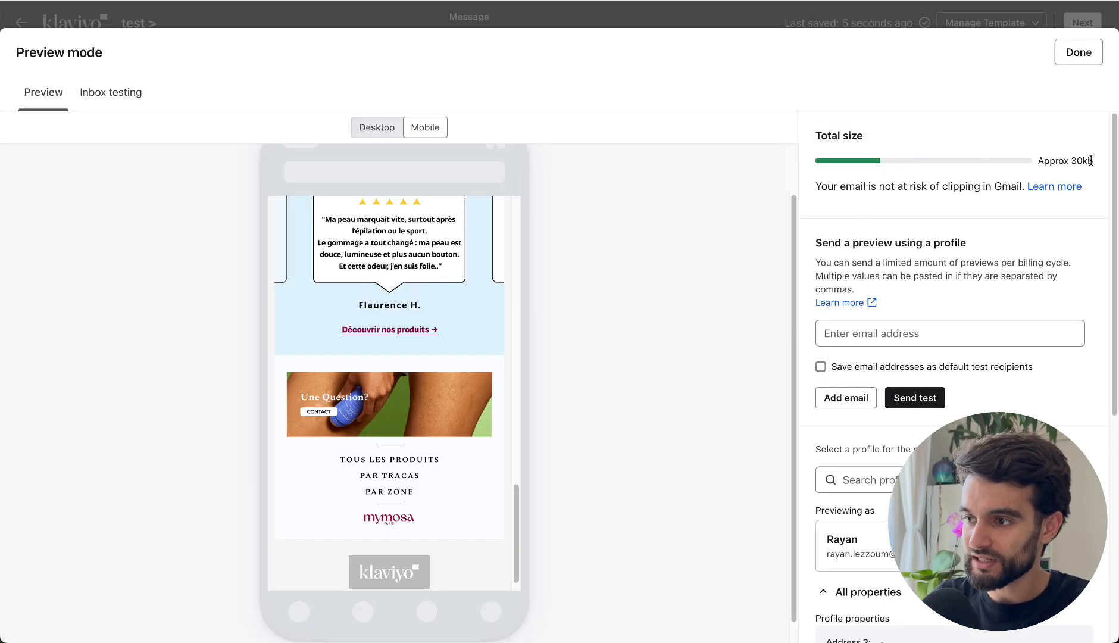
pyautogui.moveTo(1090, 160); pyautogui.dragTo(1040, 161)
pyautogui.click(1058, 162)
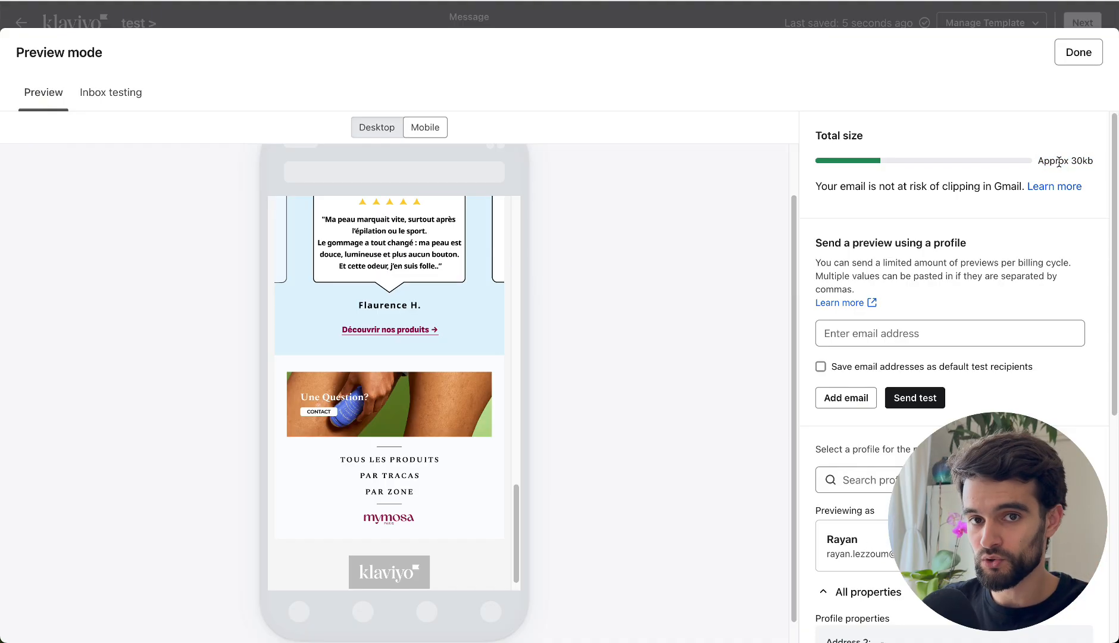
pyautogui.scroll(15, 341, 382)
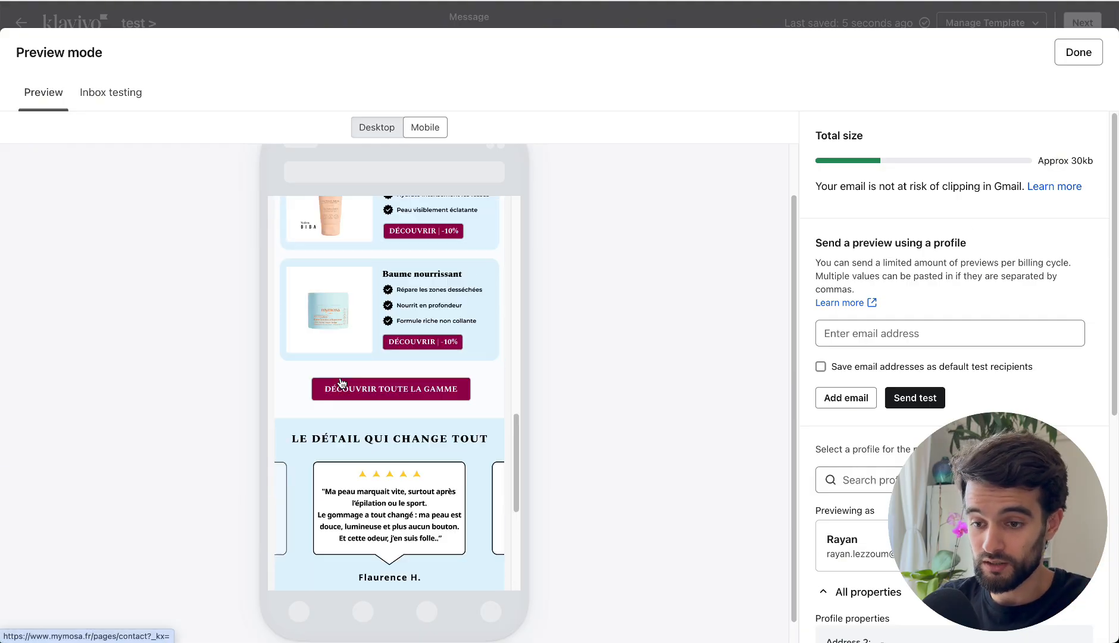
pyautogui.scroll(2, 341, 384)
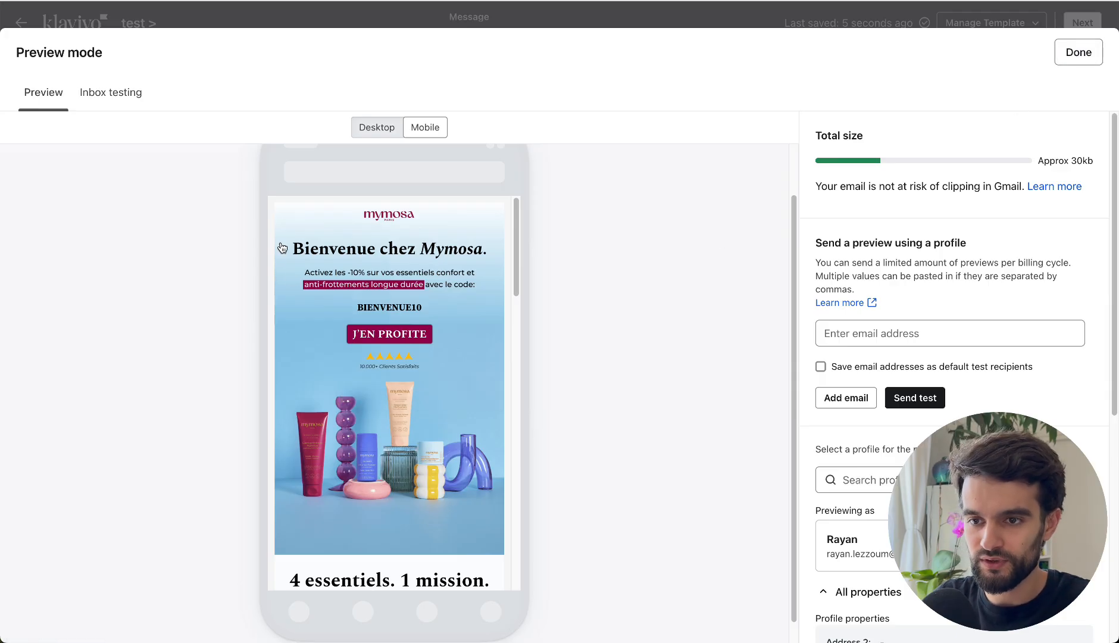
pyautogui.click(1098, 60)
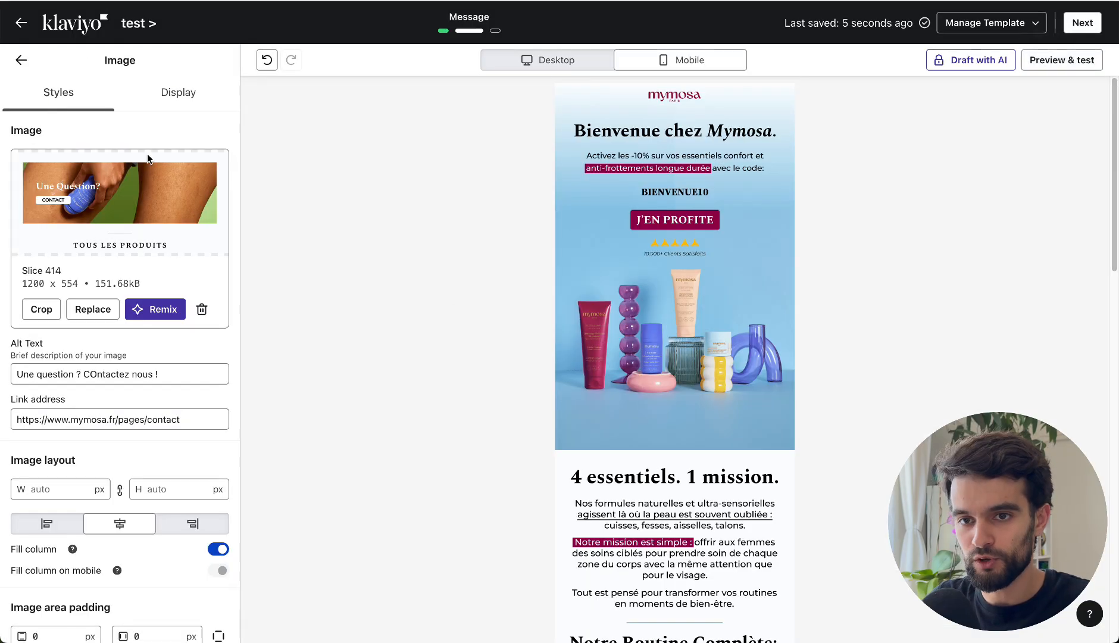
# Open the template's global styles at the top margin value, then reopen the email preview.
pyautogui.click(14, 59)
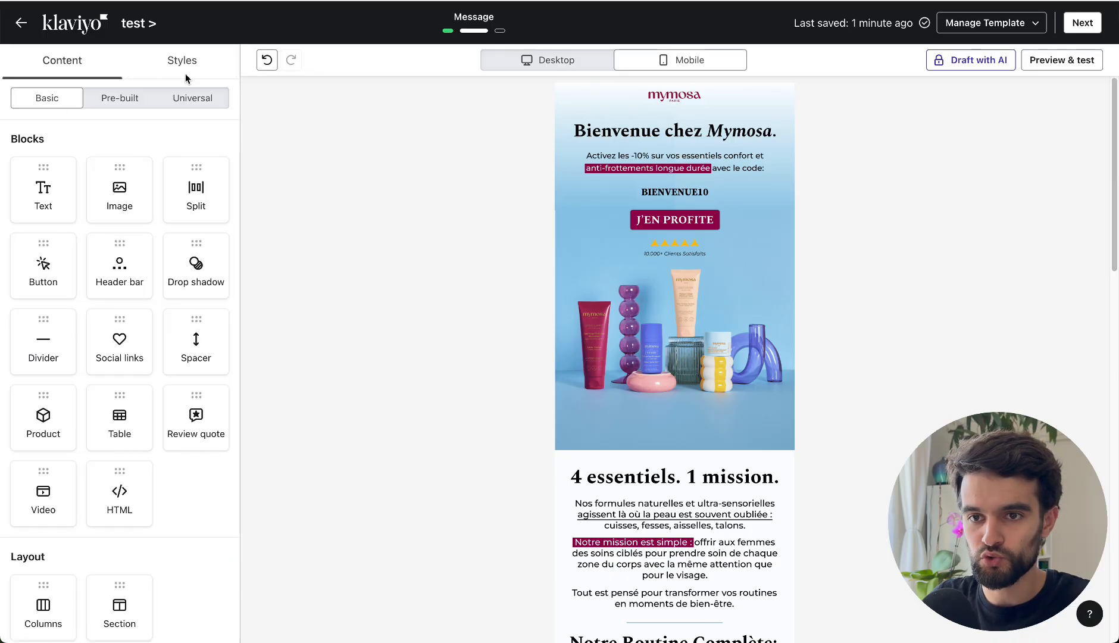
pyautogui.click(166, 59)
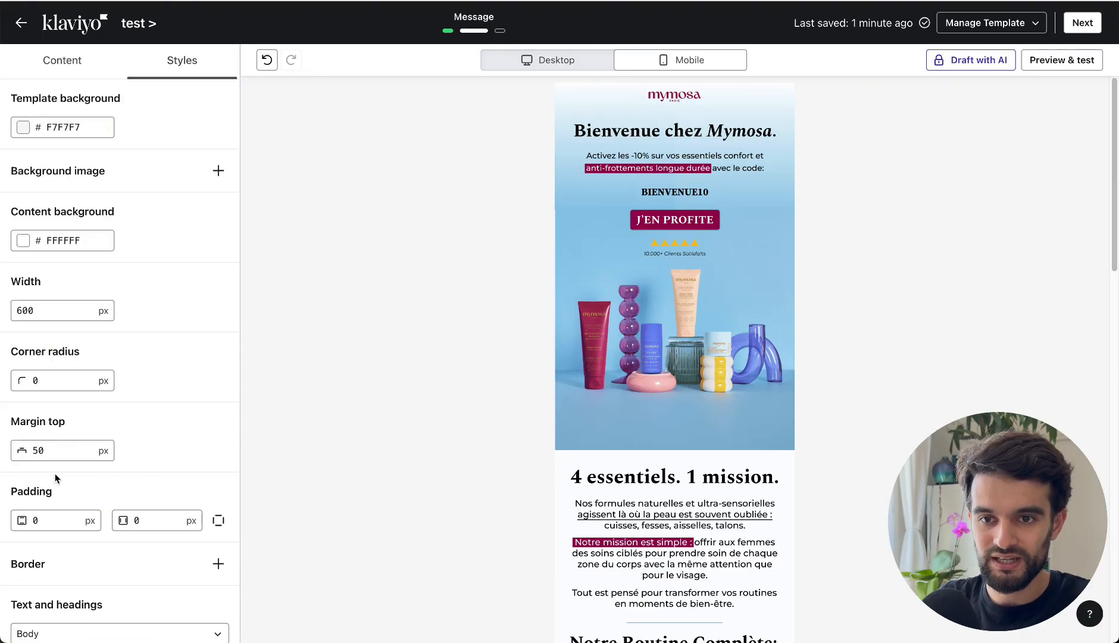
pyautogui.click(67, 459)
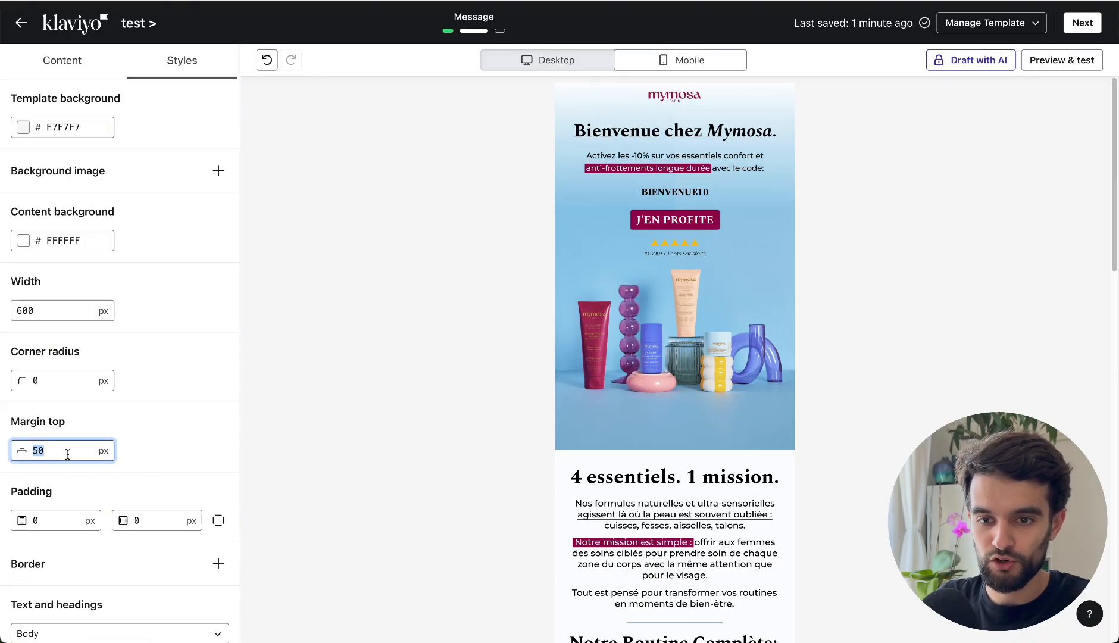
pyautogui.click(1046, 62)
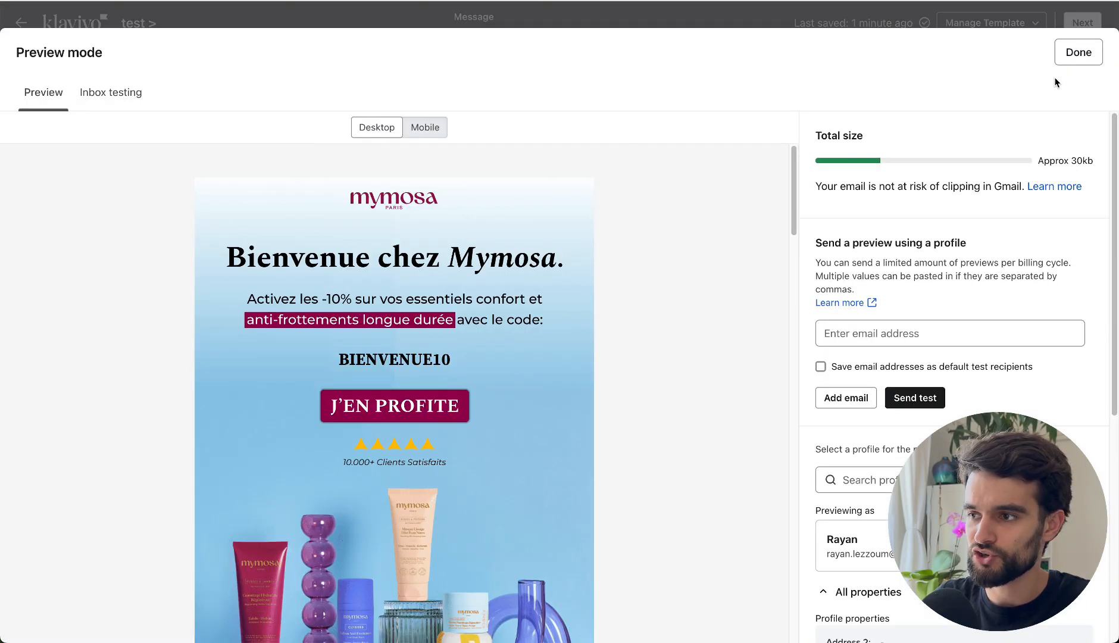
# Close the preview and set both the template's top margin and its mobile margin to 0 px.
pyautogui.click(1062, 63)
pyautogui.doubleClick(66, 441)
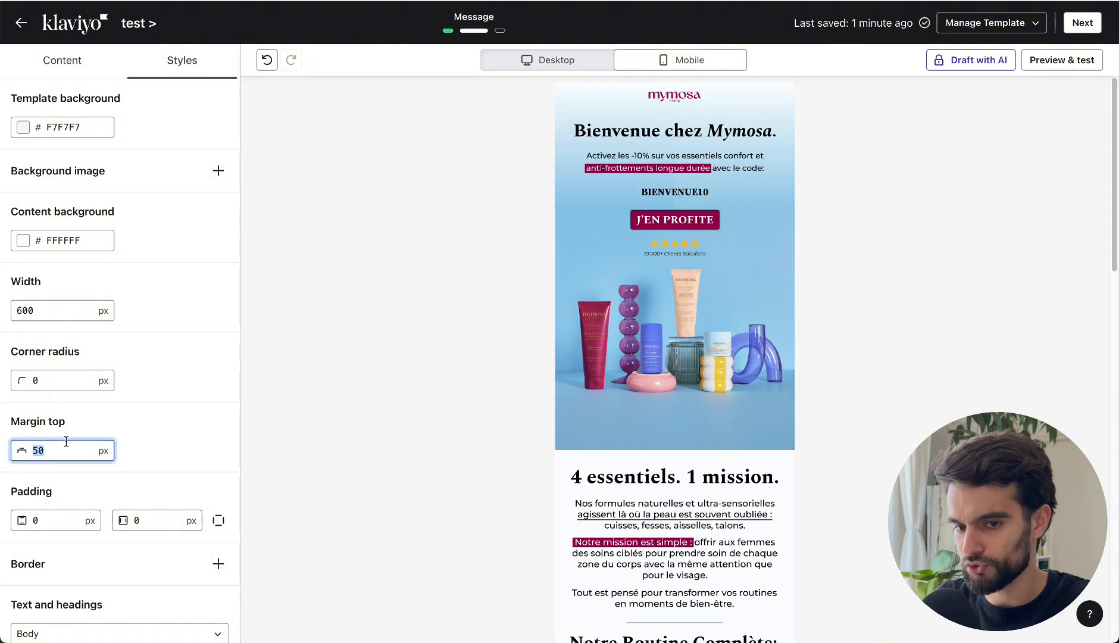
pyautogui.write('0')
pyautogui.scroll(-10, 160, 428)
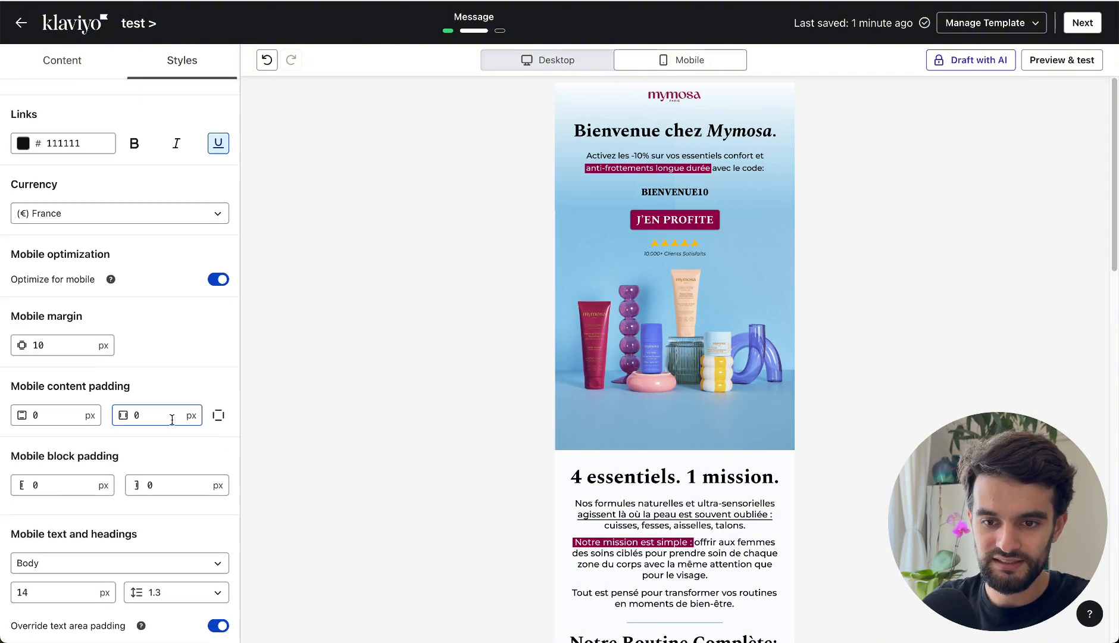
pyautogui.doubleClick(59, 343)
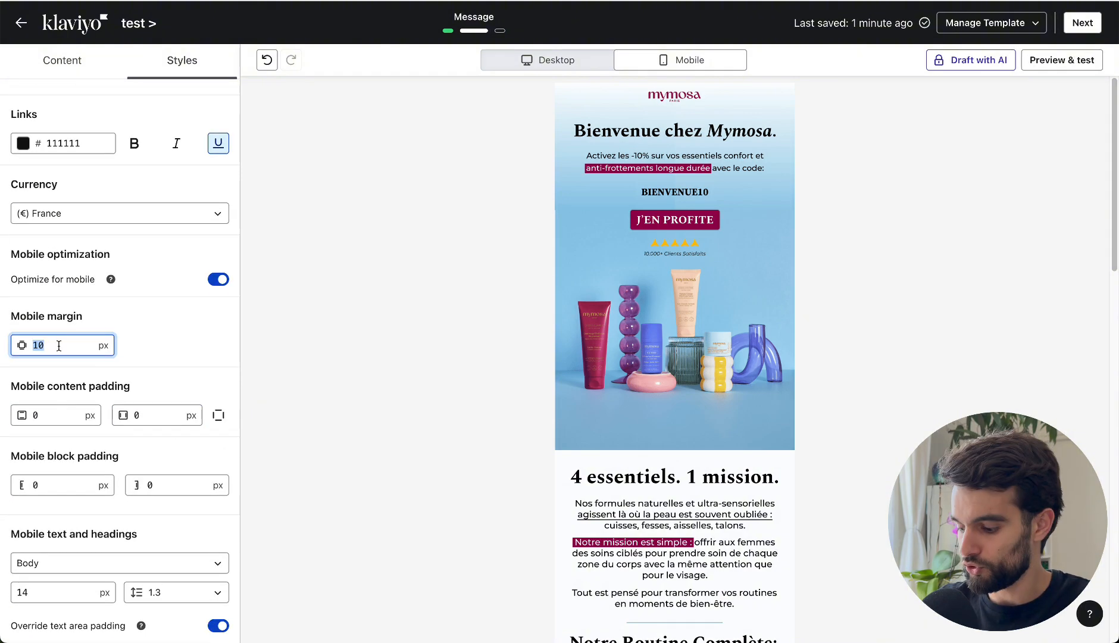
pyautogui.write('0')
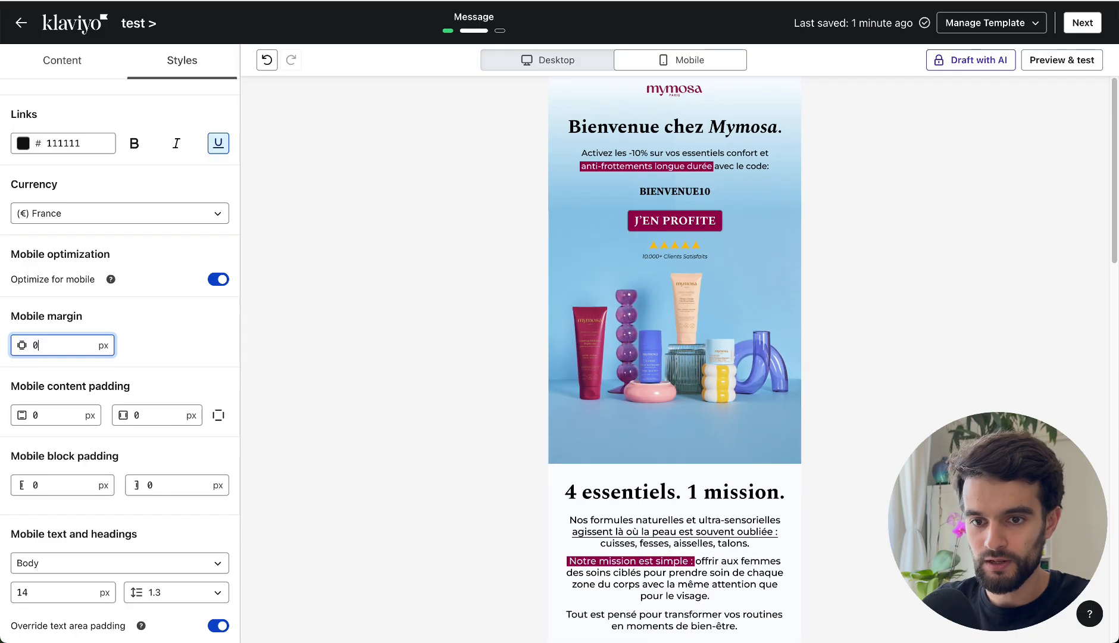
pyautogui.click(146, 350)
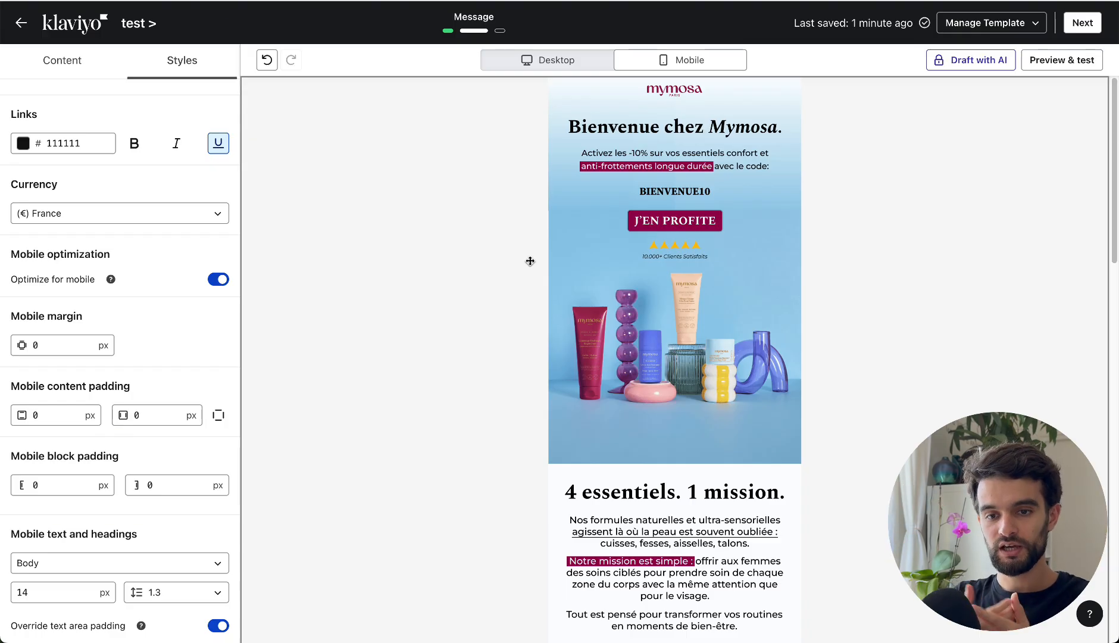
# Add a text block beneath the footer's mymosa logo and replace its placeholder text with the {% unsubscribe %} personalization tag.
pyautogui.scroll(-15, 529, 261)
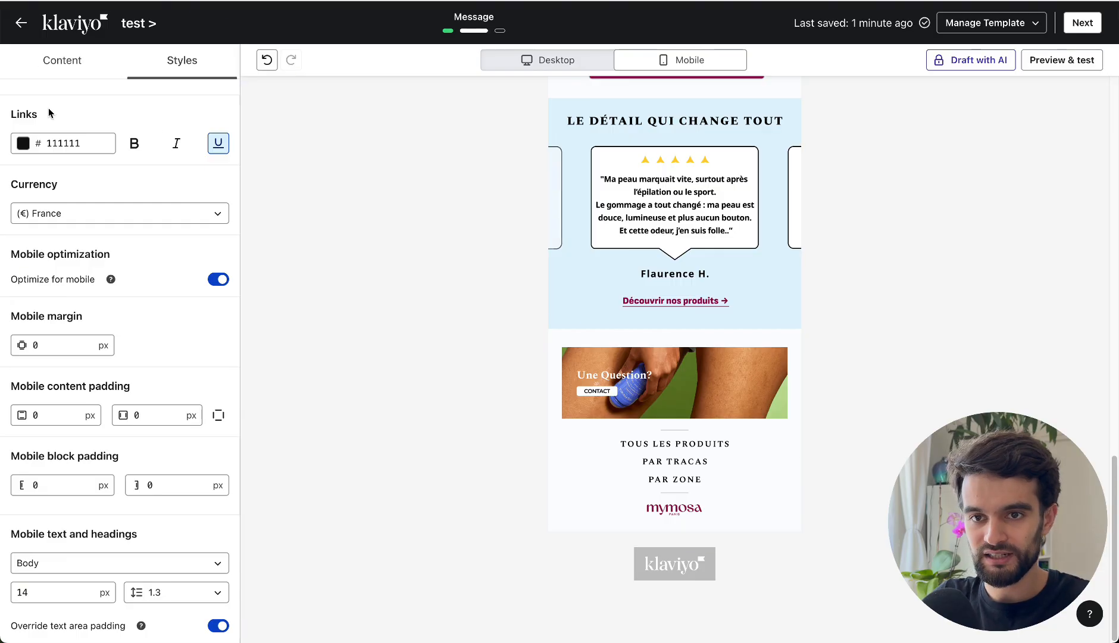
pyautogui.click(66, 63)
pyautogui.moveTo(54, 178); pyautogui.dragTo(701, 515)
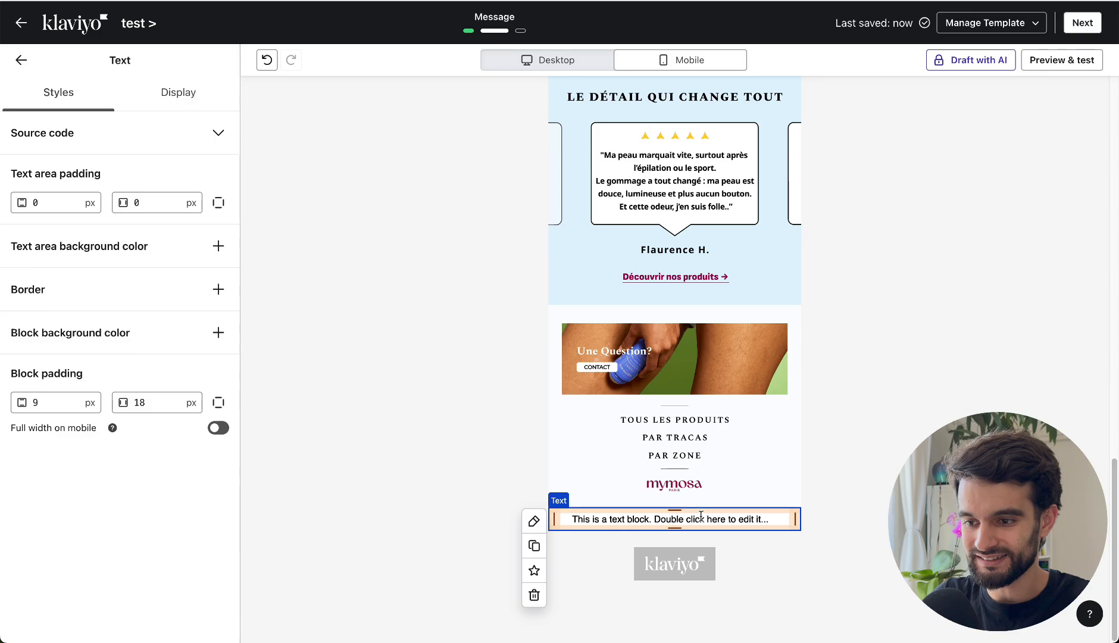
pyautogui.doubleClick(682, 523)
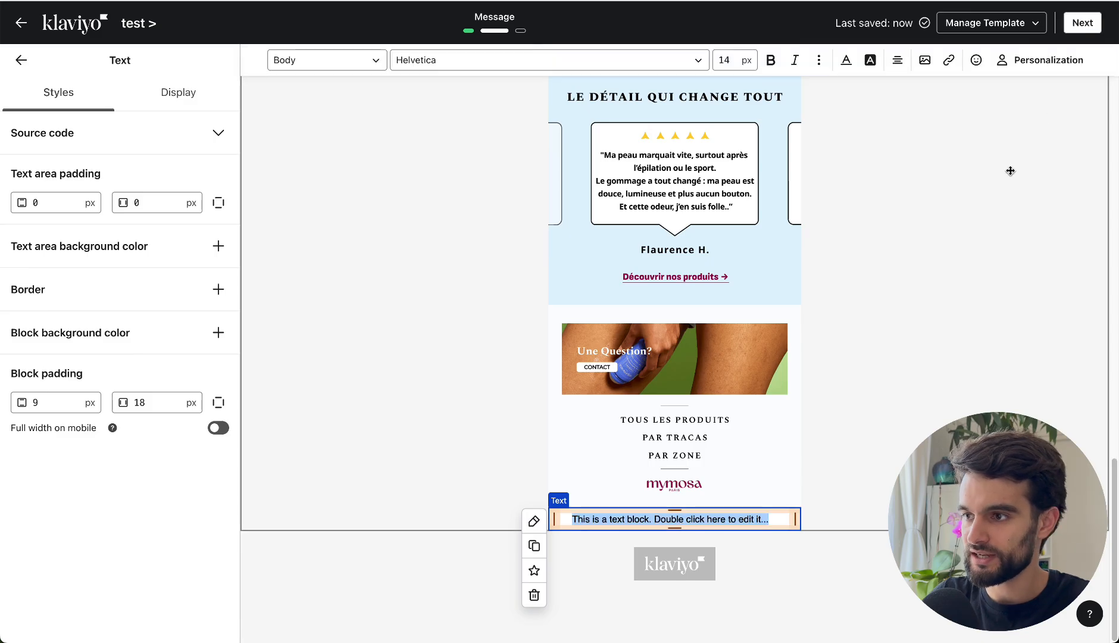
pyautogui.click(1007, 58)
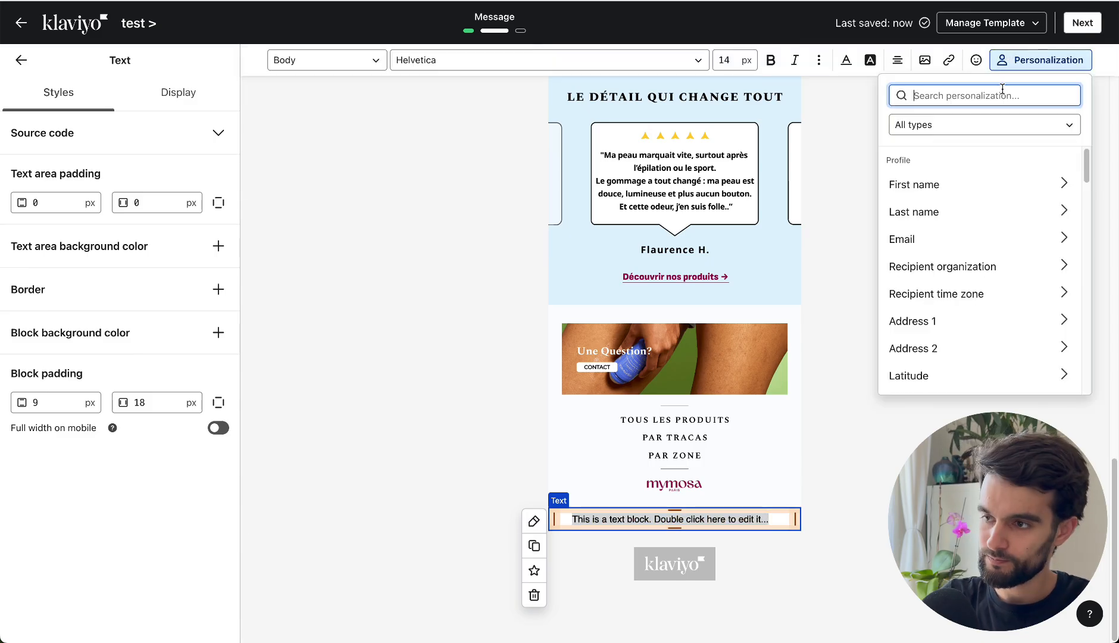
pyautogui.write('uns')
pyautogui.click(1031, 171)
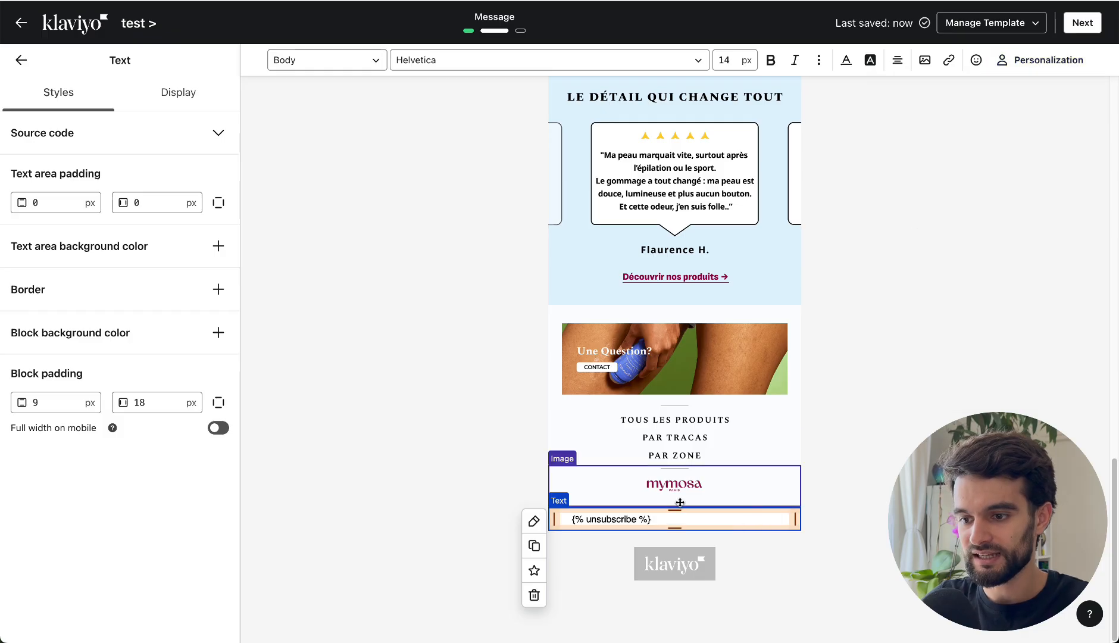
# Center the {% unsubscribe %} tag in the footer text block, leave text editing and reselect the block.
pyautogui.tripleClick(617, 518)
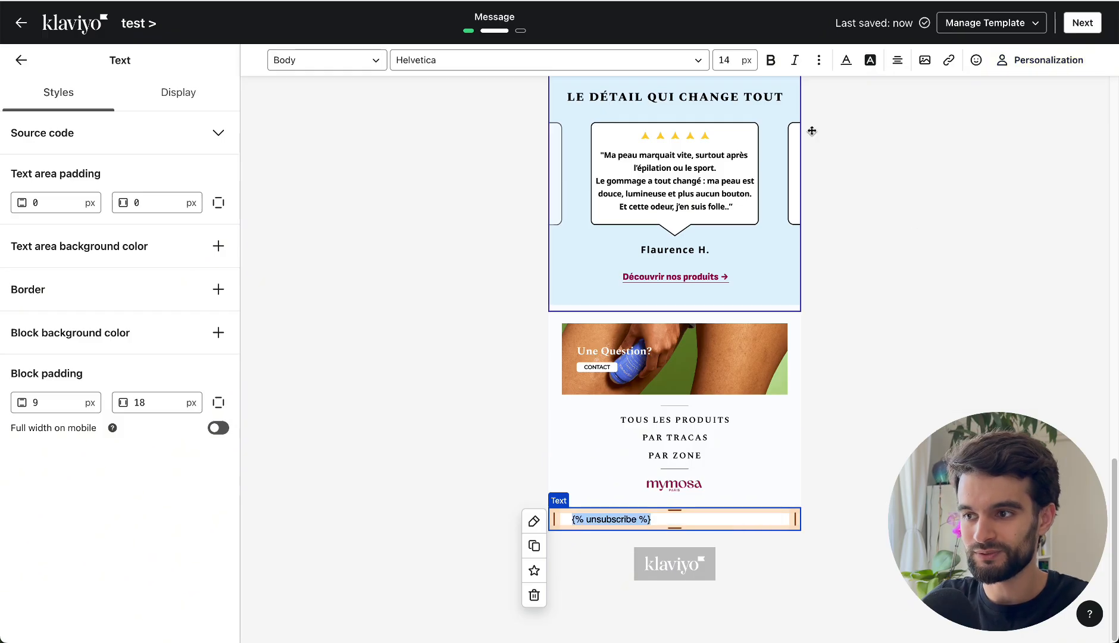
pyautogui.click(896, 60)
pyautogui.click(922, 86)
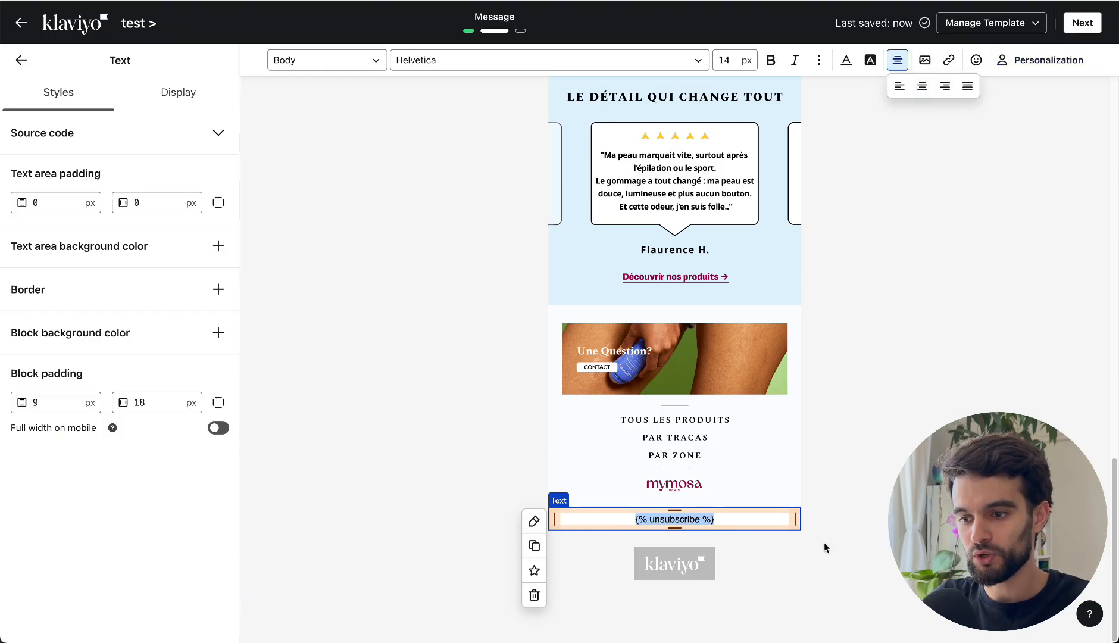
pyautogui.click(645, 519)
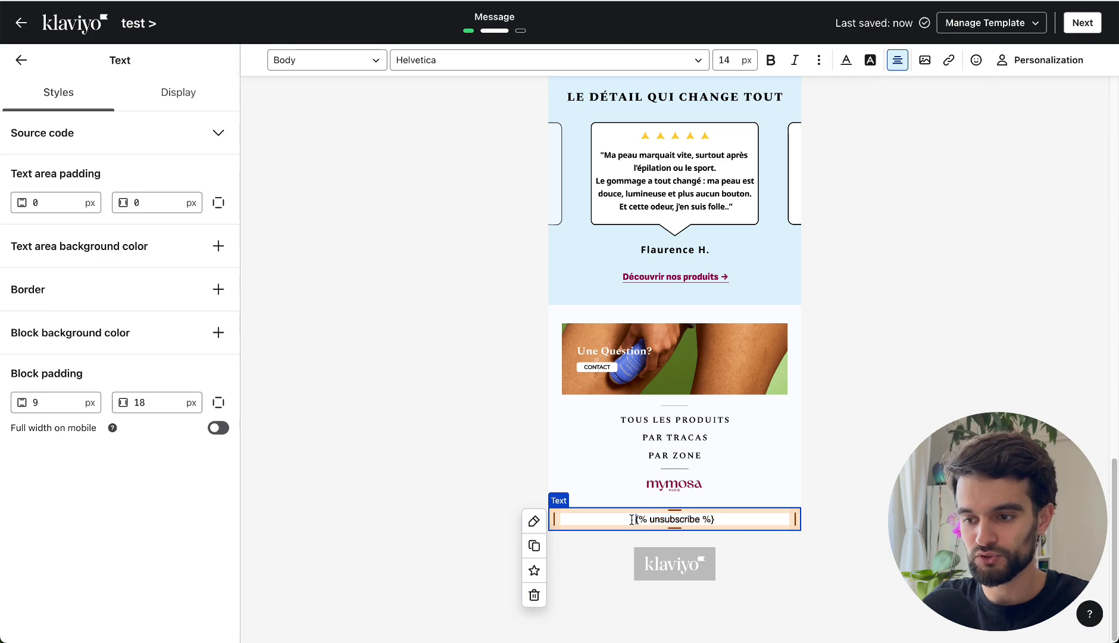
pyautogui.click(840, 510)
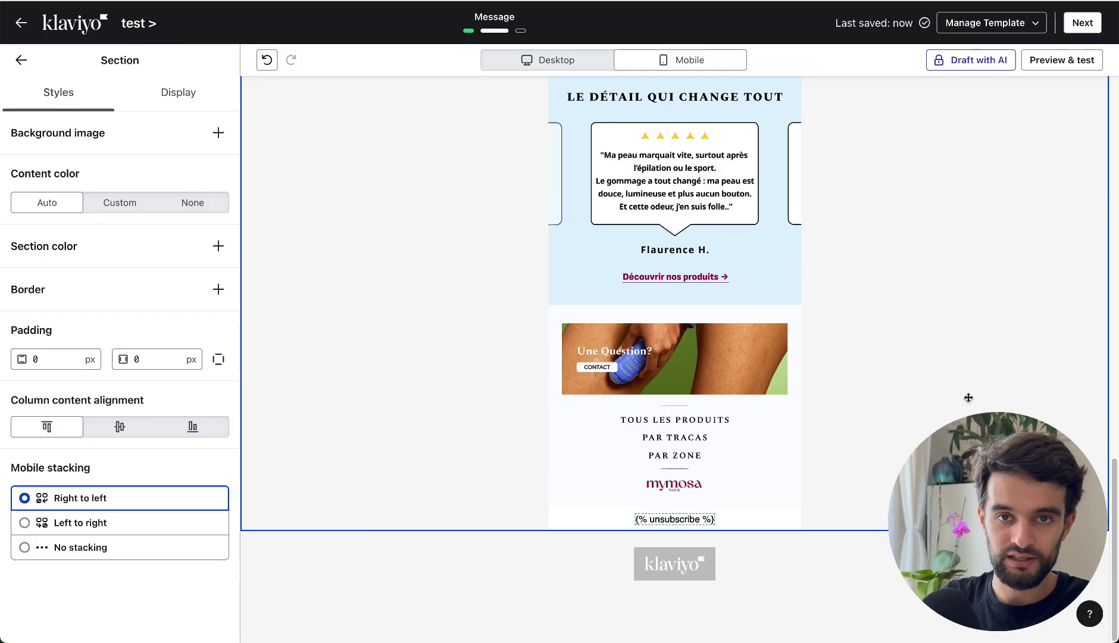
pyautogui.click(704, 517)
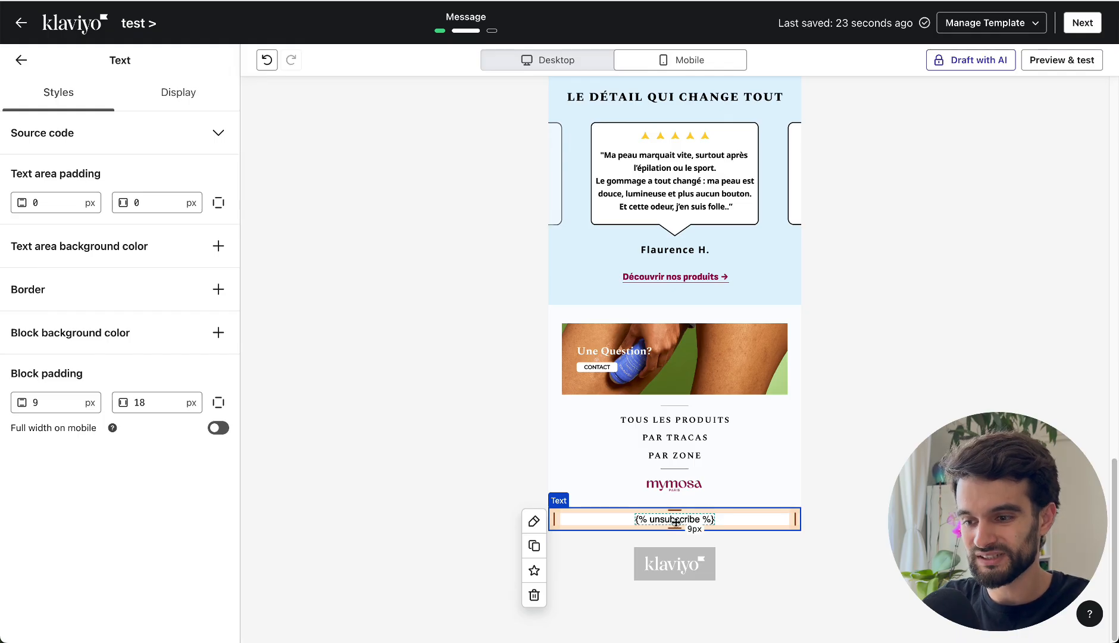